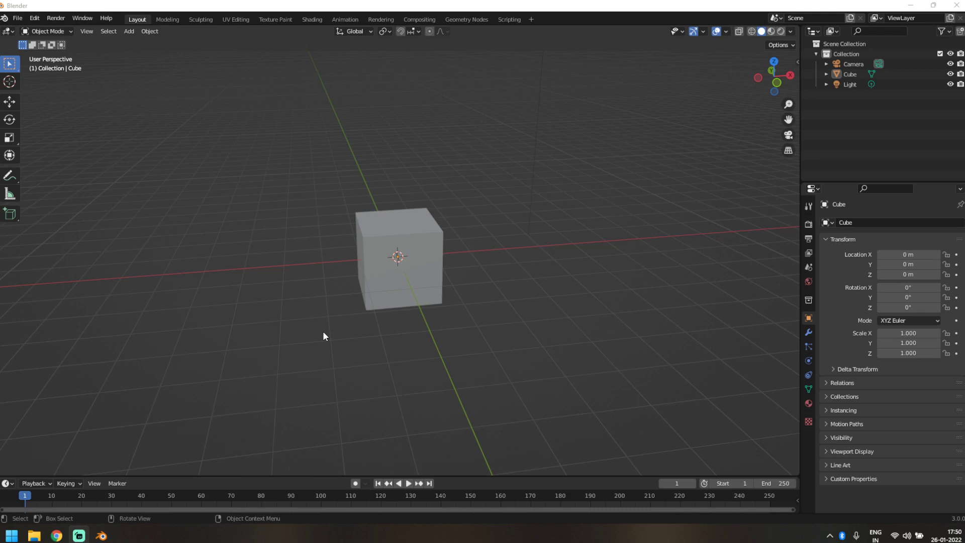
Delete all the default scene objects and add a mesh plane at the world origin.
scroll(322, 330, down, 4)
key(a)
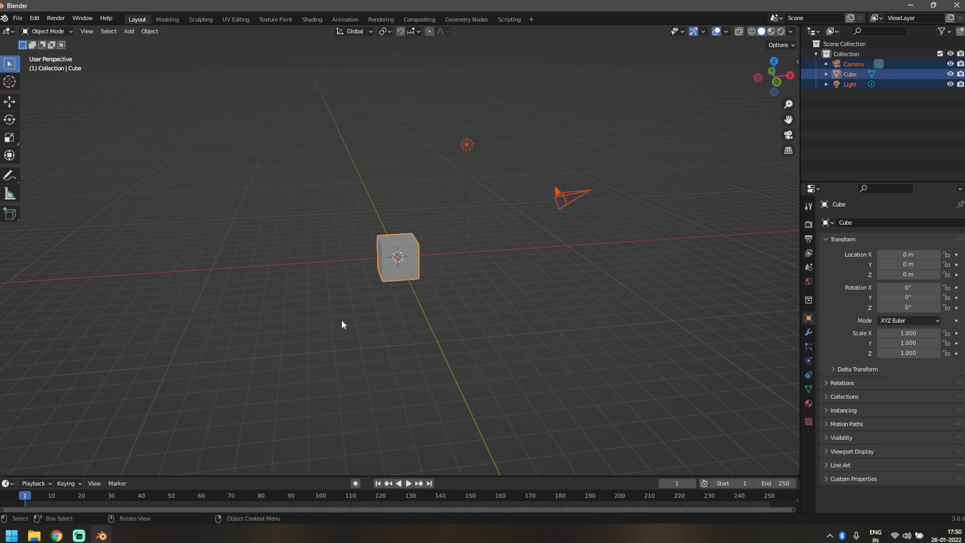
key(Delete)
key(shift+a)
mouse_move(315, 197)
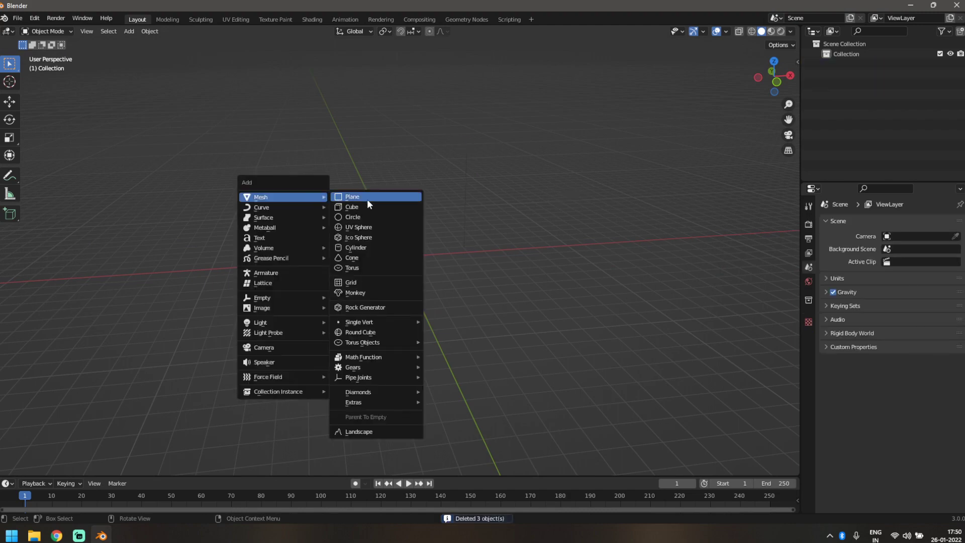
click(366, 199)
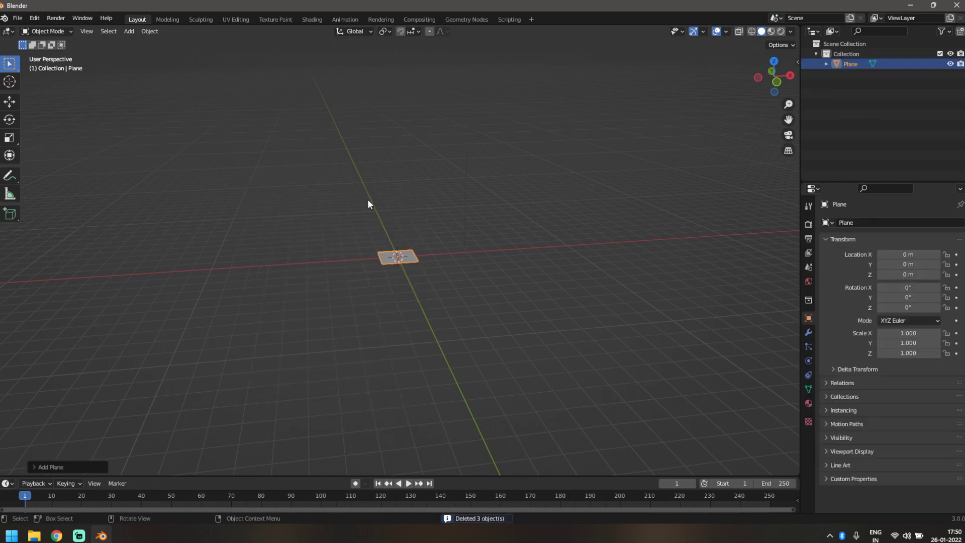
Switch to the Geometry Nodes workspace and create a new geometry node tree on the plane, moving Group Input away from Group Output.
click(472, 19)
scroll(600, 201, up, 5)
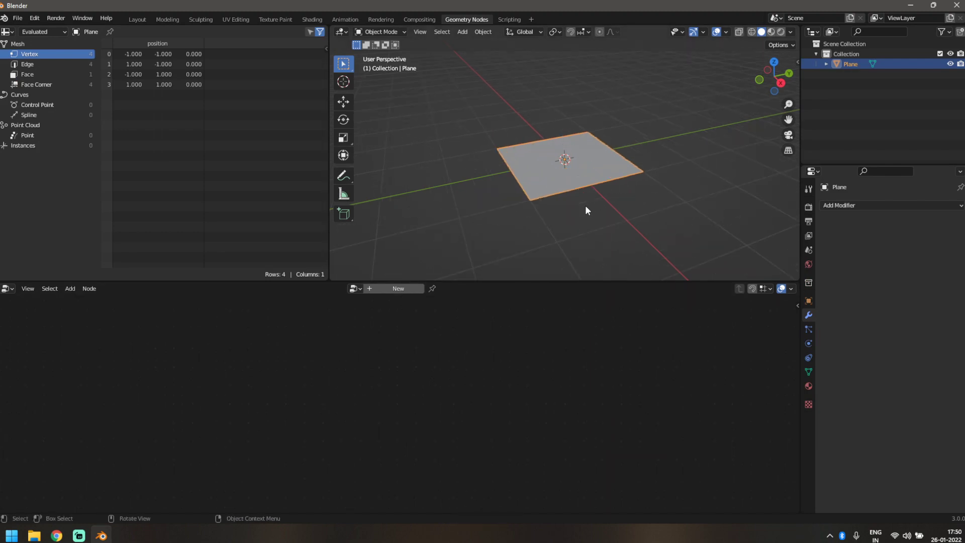
click(400, 288)
drag(243, 429, 233, 394)
middle_drag(342, 360, 367, 370)
Add a Cube node, connect its Mesh output to the Group Output geometry, and move the Cube and Group Input nodes aside.
key(shift+a)
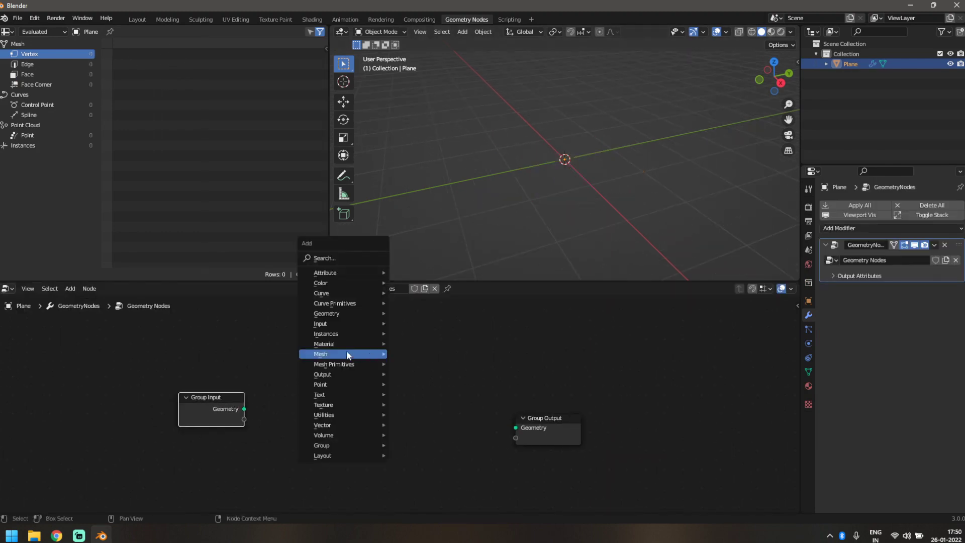
click(341, 258)
text(cube)
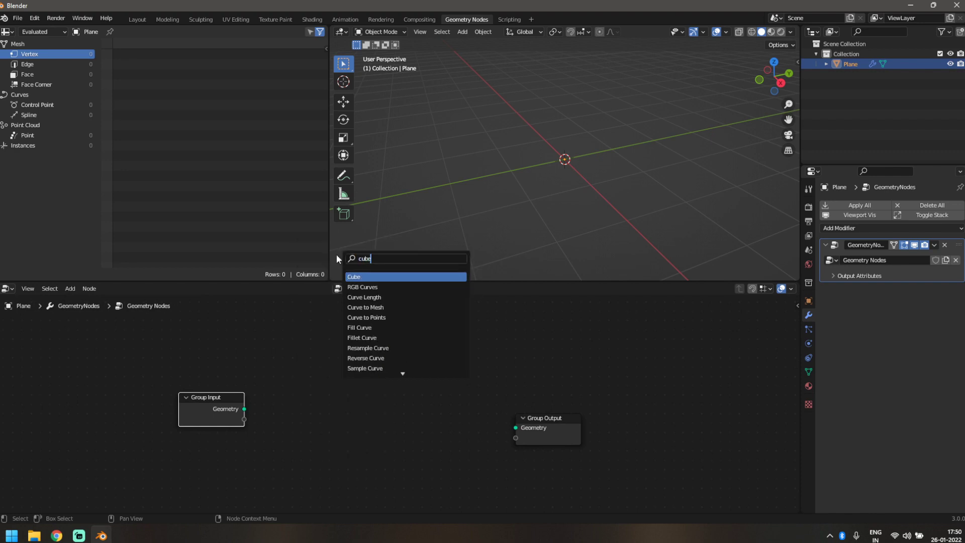
key(Return)
click(289, 330)
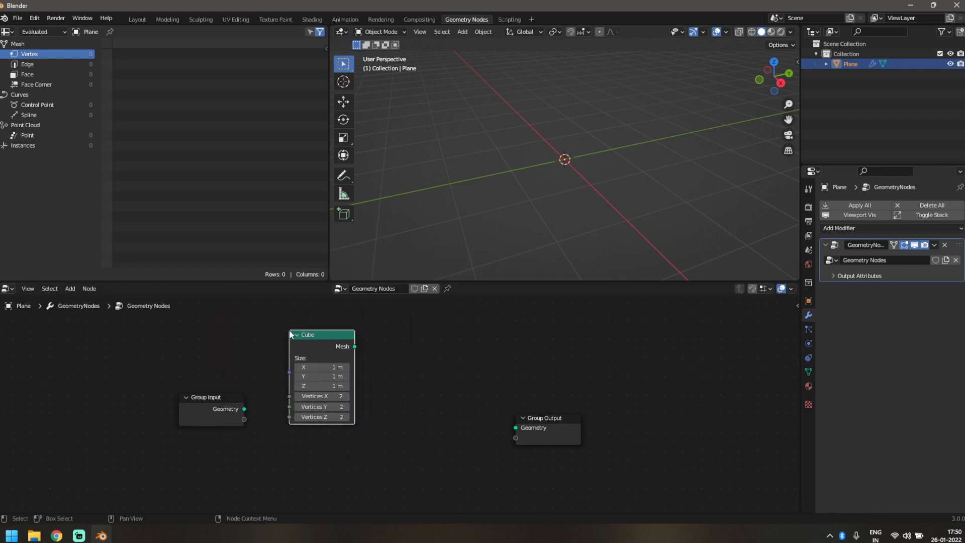
drag(355, 346, 515, 427)
drag(318, 347, 207, 321)
drag(212, 422, 196, 477)
Add a Mesh to Points node and feed the Cube node's Mesh output into its Mesh input.
middle_drag(545, 210, 557, 203)
scroll(281, 402, down, 2)
key(shift+a)
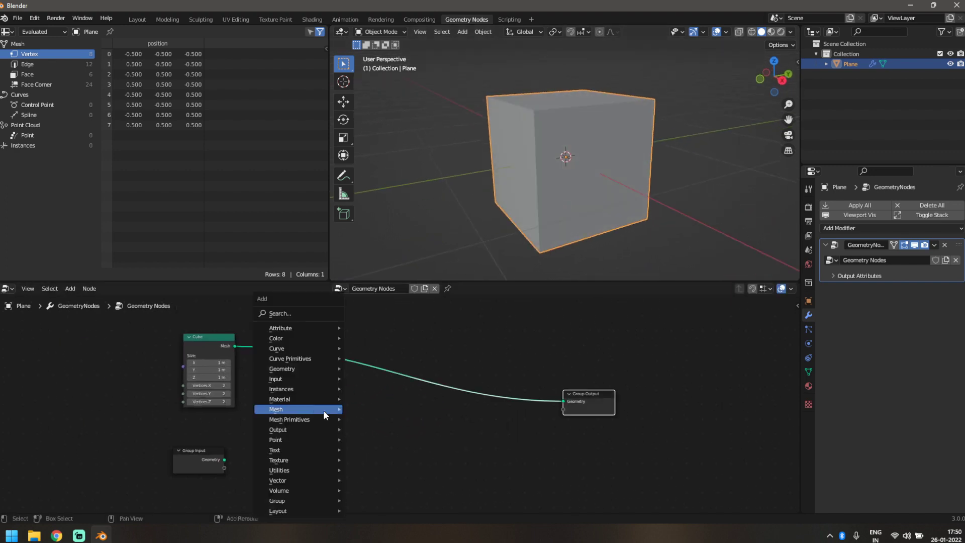
mouse_move(295, 408)
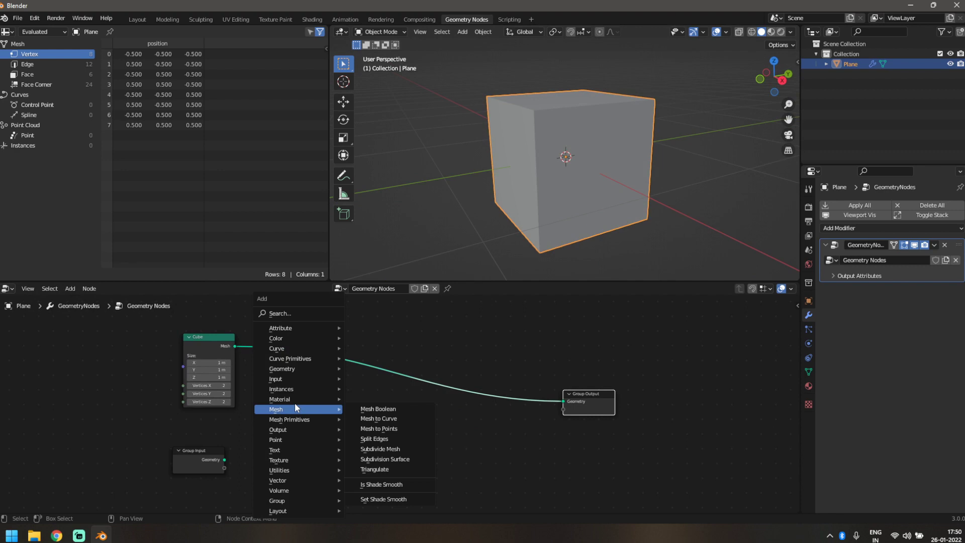
click(307, 313)
text(mesh)
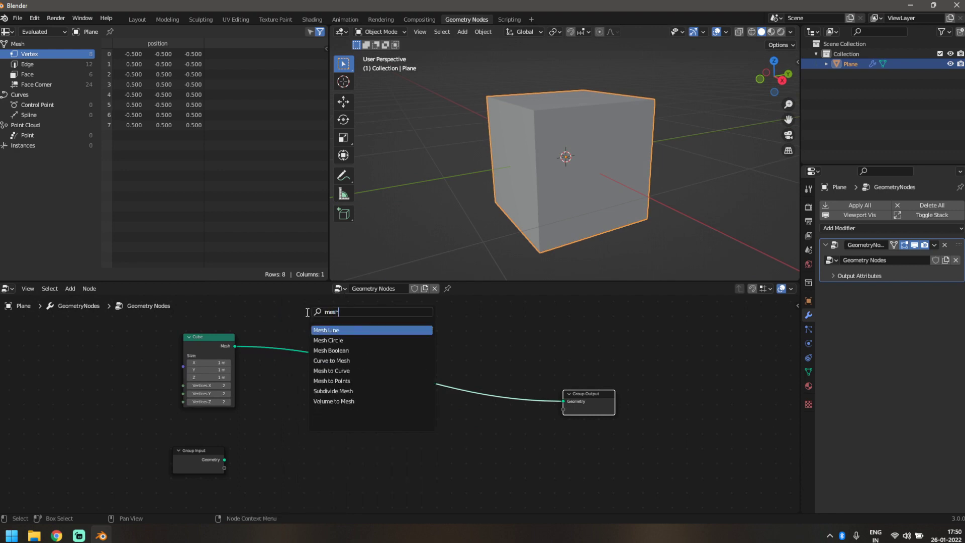
text( to po)
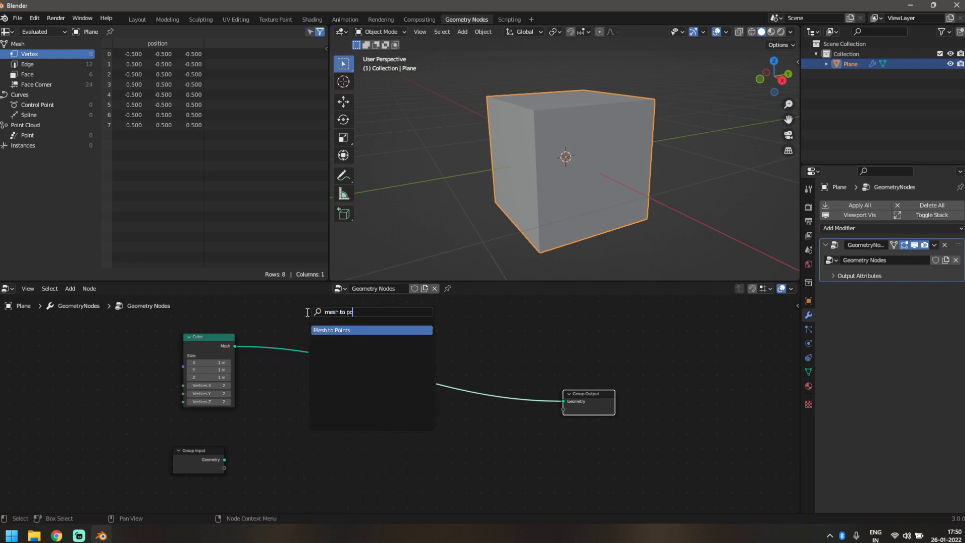
key(Return)
click(347, 387)
middle_drag(544, 146, 561, 159)
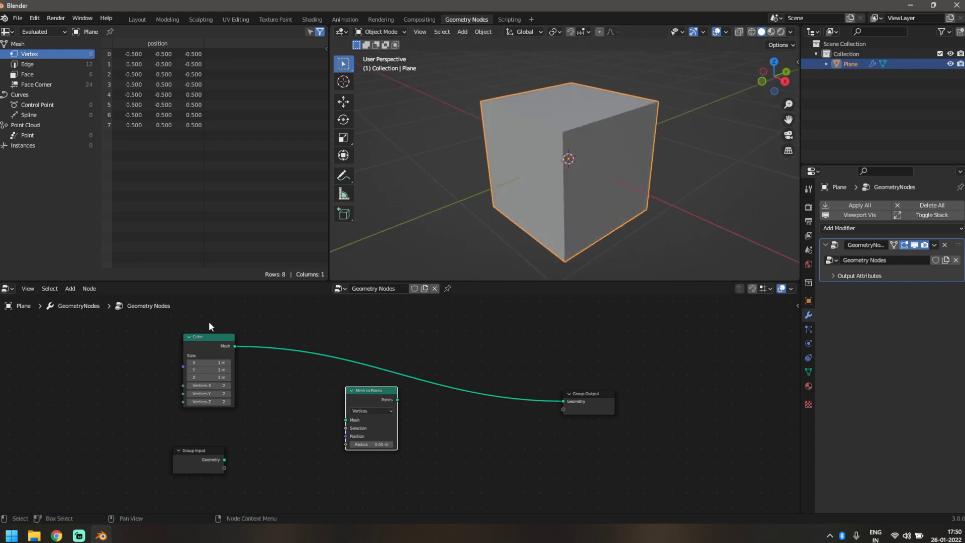
drag(234, 346, 307, 404)
scroll(304, 405, up, 2)
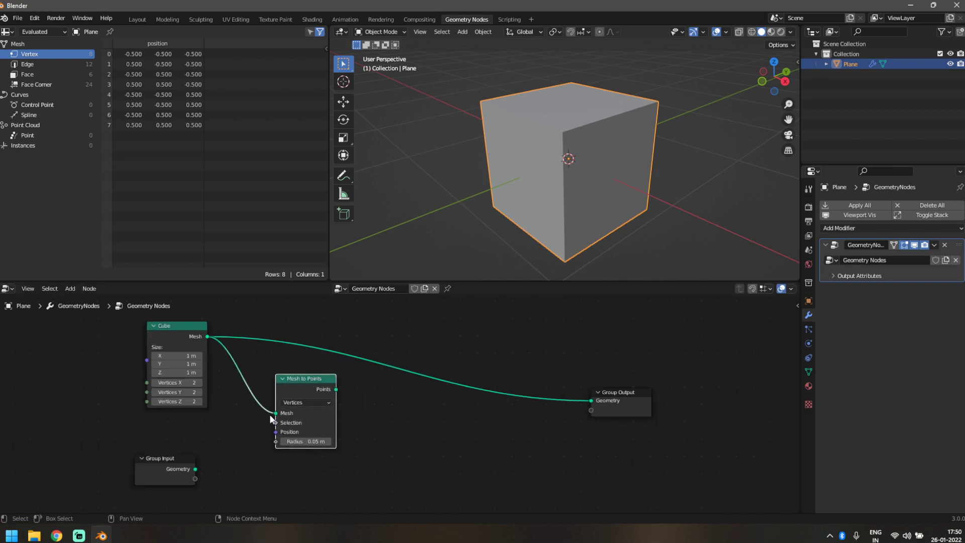
Insert a Join Geometry node on the link between the Cube node and Group Output.
middle_drag(357, 433, 309, 460)
key(shift+a)
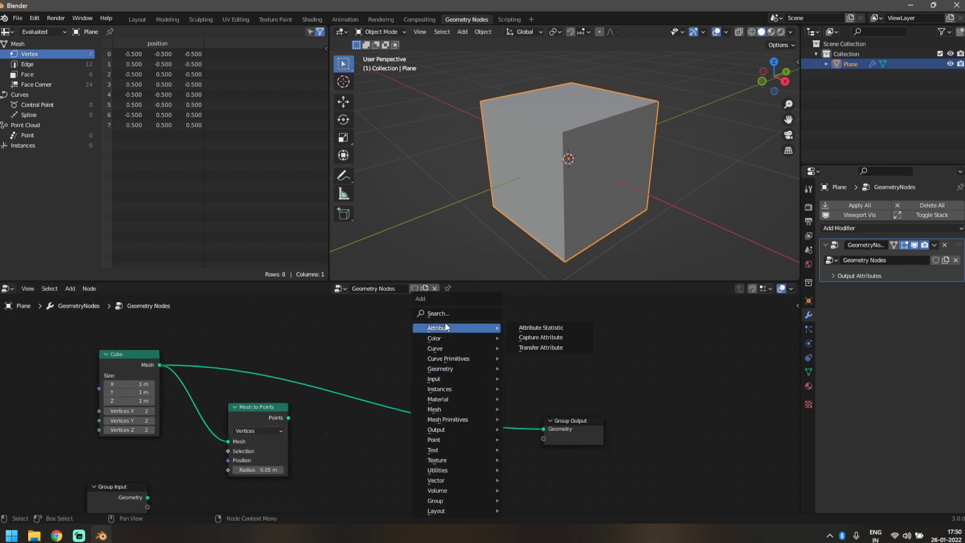
click(450, 312)
text(jo)
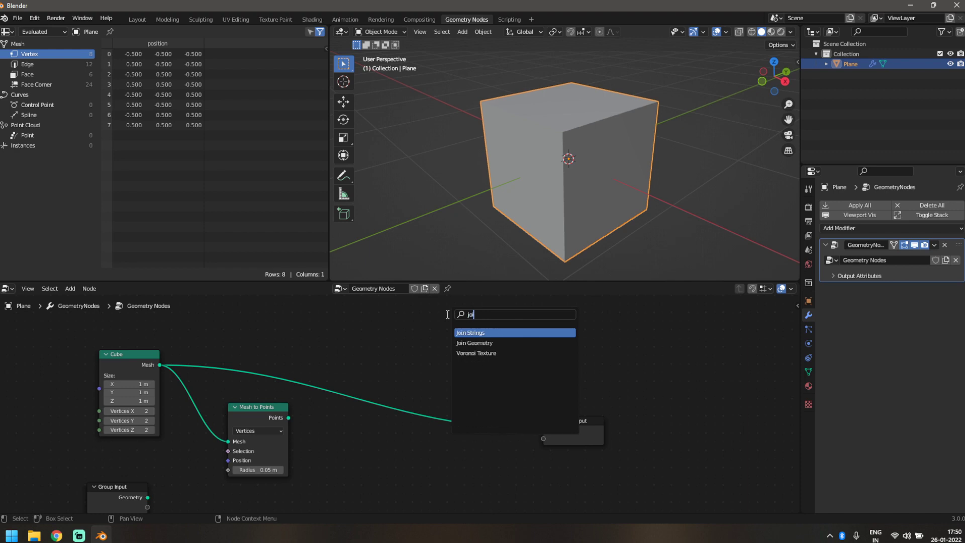
key(Down)
key(Down)
key(Up)
key(Return)
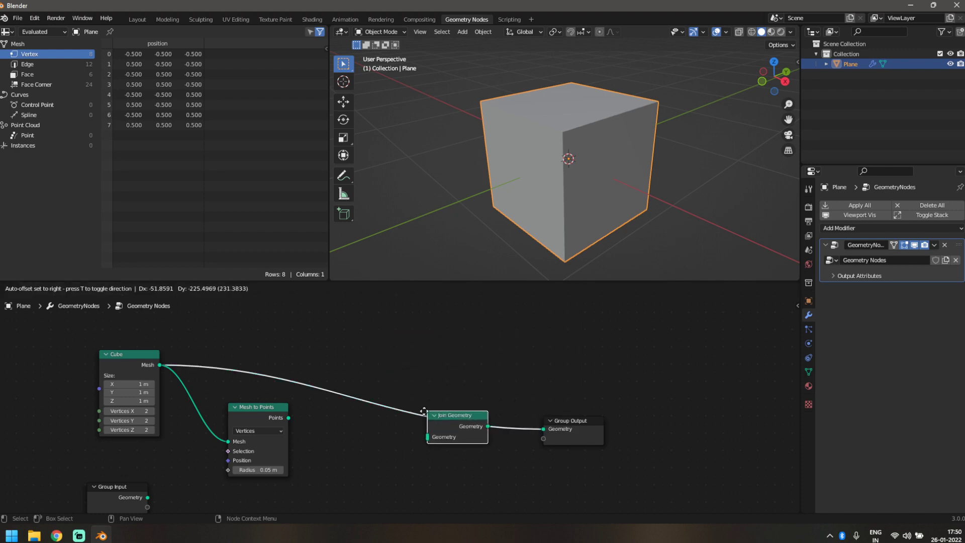
click(424, 411)
Connect the Points output of Mesh to Points to the Join Geometry input alongside the cube.
middle_drag(356, 483, 344, 447)
drag(279, 381, 433, 408)
middle_drag(568, 171, 479, 210)
scroll(479, 210, up, 1)
scroll(252, 403, up, 1)
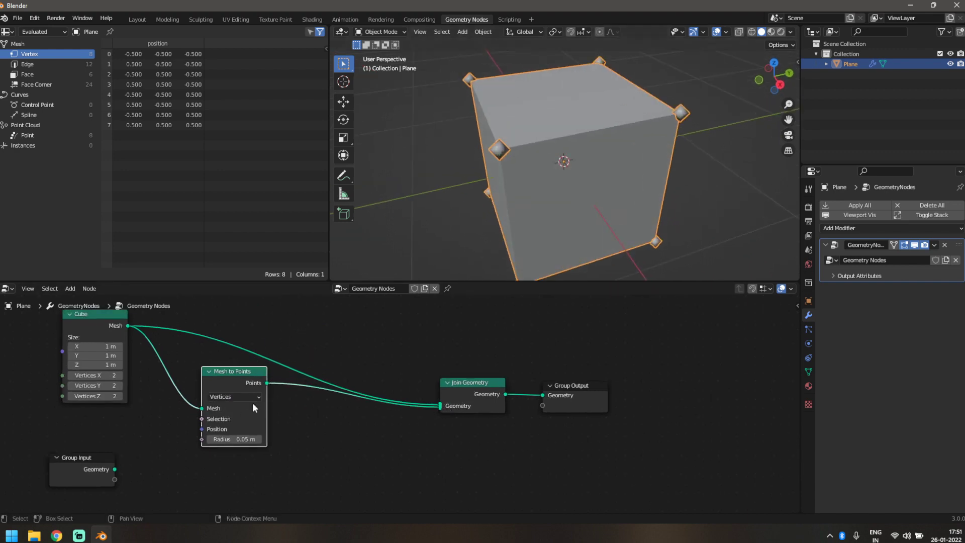
Set the Mesh to Points mode to Edges.
middle_drag(559, 171, 554, 237)
scroll(534, 113, down, 2)
scroll(231, 444, up, 2)
click(206, 393)
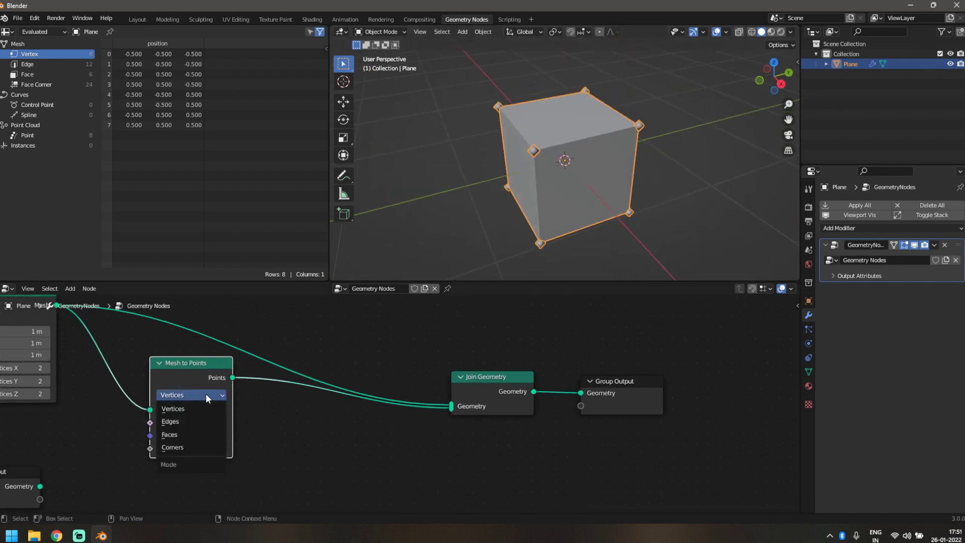
click(185, 421)
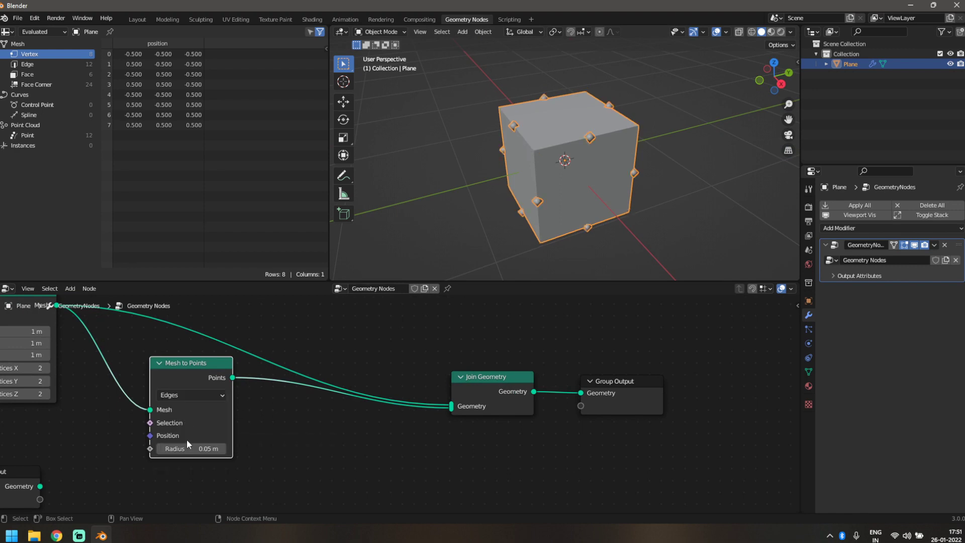
click(185, 395)
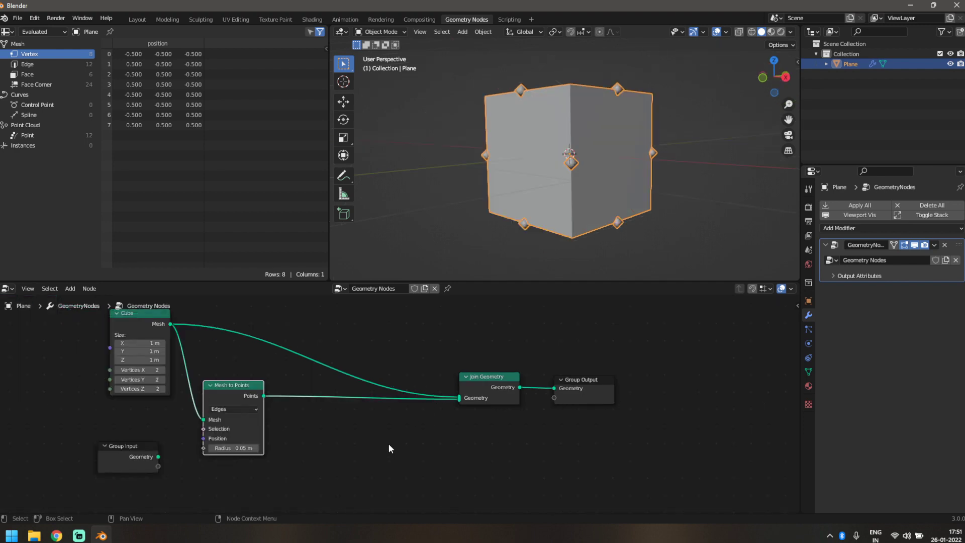
Insert an Instance on Points node on the link between Mesh to Points and Join Geometry.
key(shift+a)
click(362, 320)
text(ins)
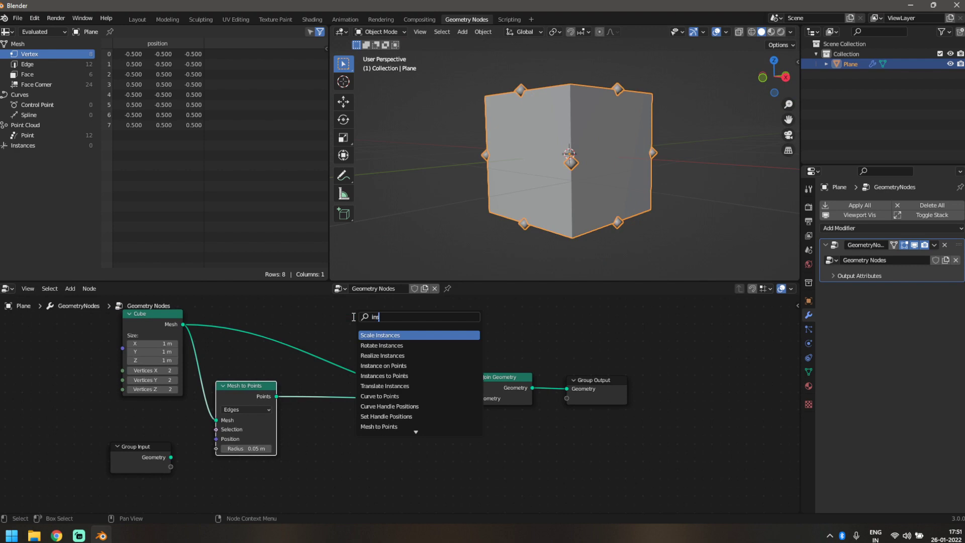
key(Down)
key(Down)
key(Down)
key(Return)
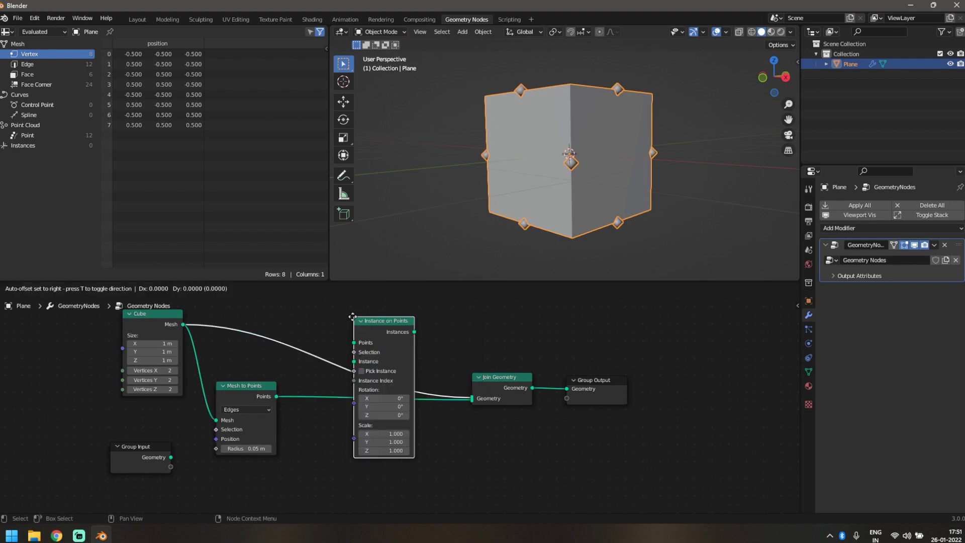
click(308, 396)
Connect the Cube's Mesh output to the Instance input of Instance on Points, and move Group Input beneath the Cube node.
scroll(291, 382, up, 1)
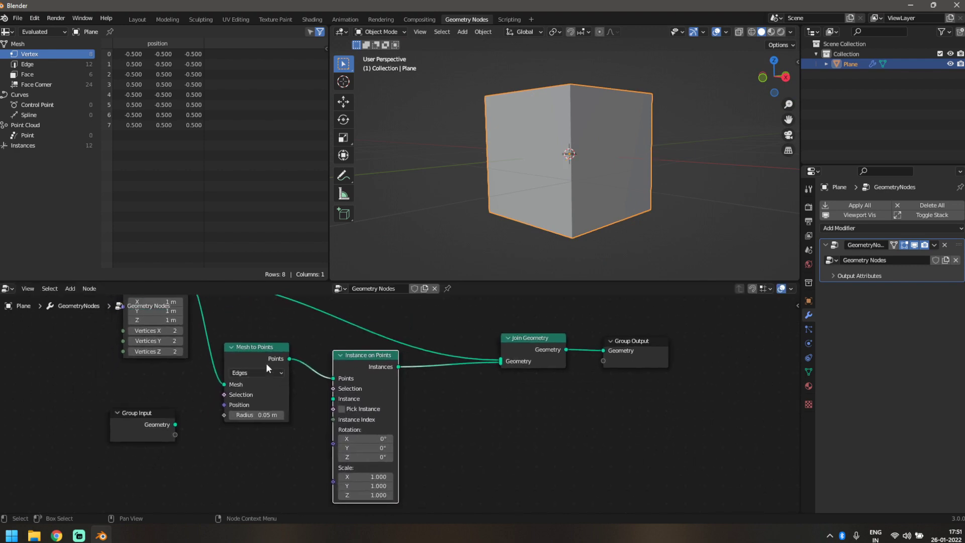
scroll(267, 363, down, 3)
drag(231, 321, 355, 404)
middle_drag(528, 246, 473, 236)
drag(227, 414, 172, 395)
middle_drag(172, 396, 195, 380)
scroll(524, 208, up, 1)
middle_drag(181, 418, 196, 421)
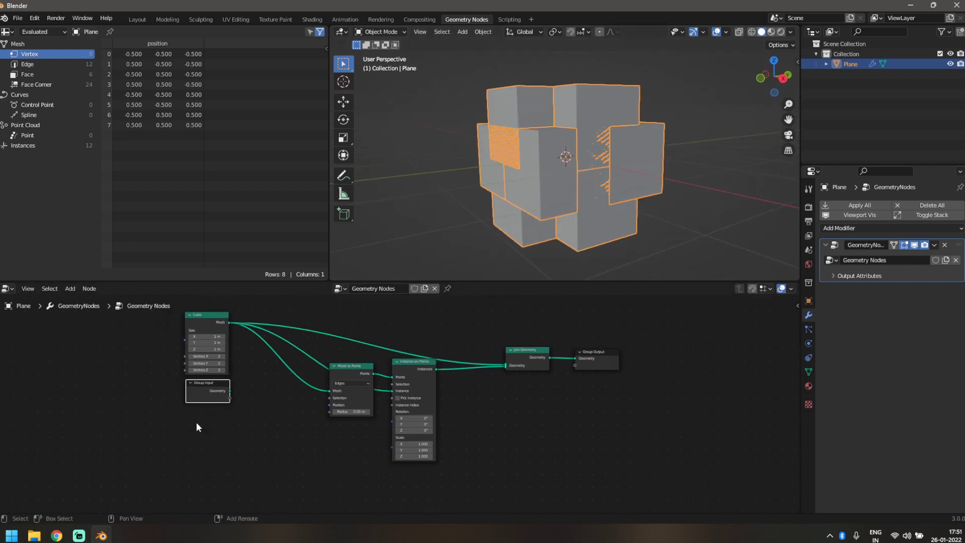
Add a Value node below the Group Input node.
key(shift+a)
click(180, 315)
text(va)
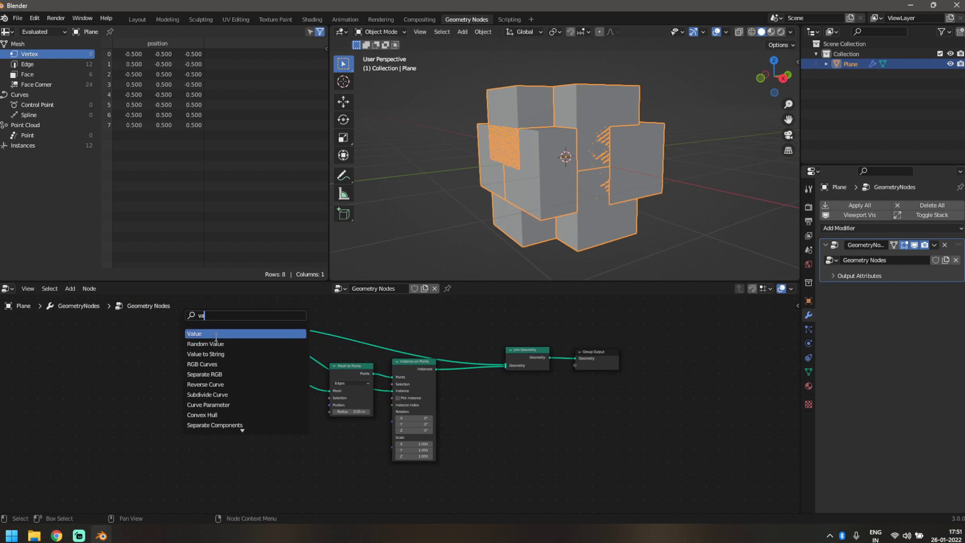
click(201, 333)
scroll(224, 460, up, 2)
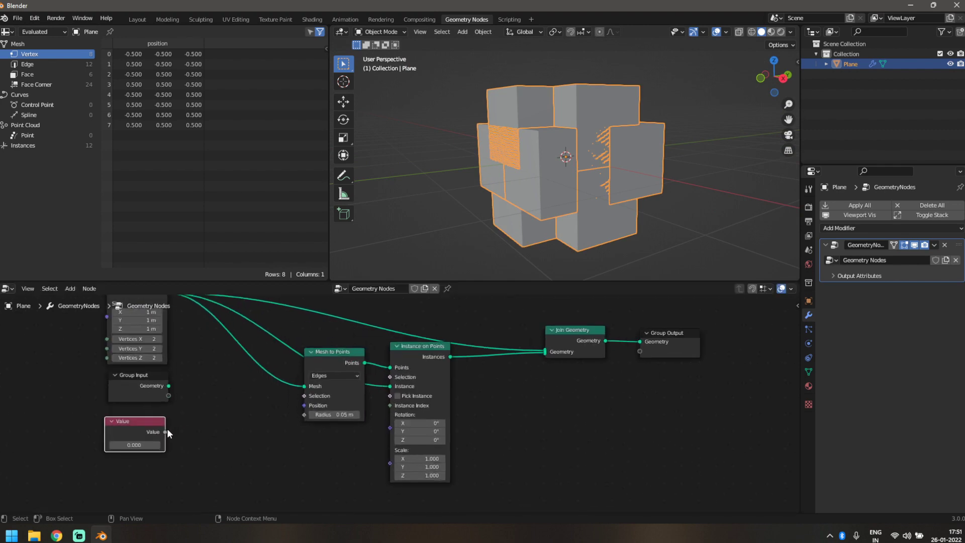
Connect the Value node to the Scale input of Instance on Points and set its value to 0.5.
drag(166, 432, 390, 462)
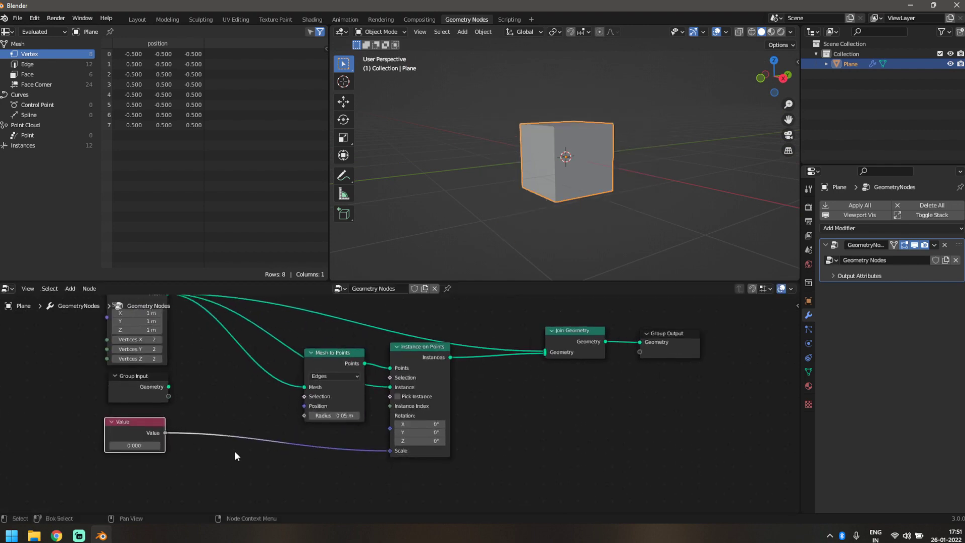
middle_drag(236, 452, 299, 444)
click(197, 438)
text(.5)
key(Return)
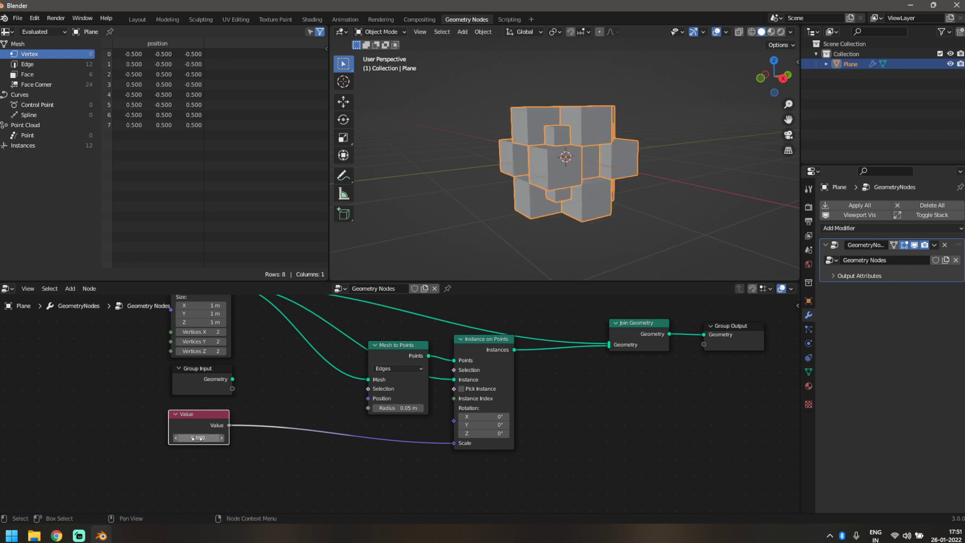
Add a Random Value node below the Value node.
middle_drag(551, 237, 560, 222)
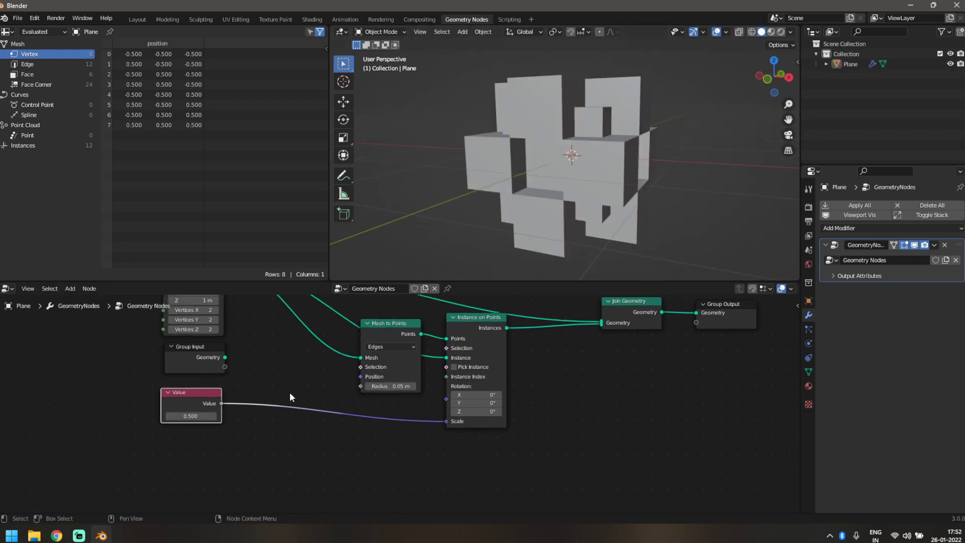
scroll(290, 395, down, 4)
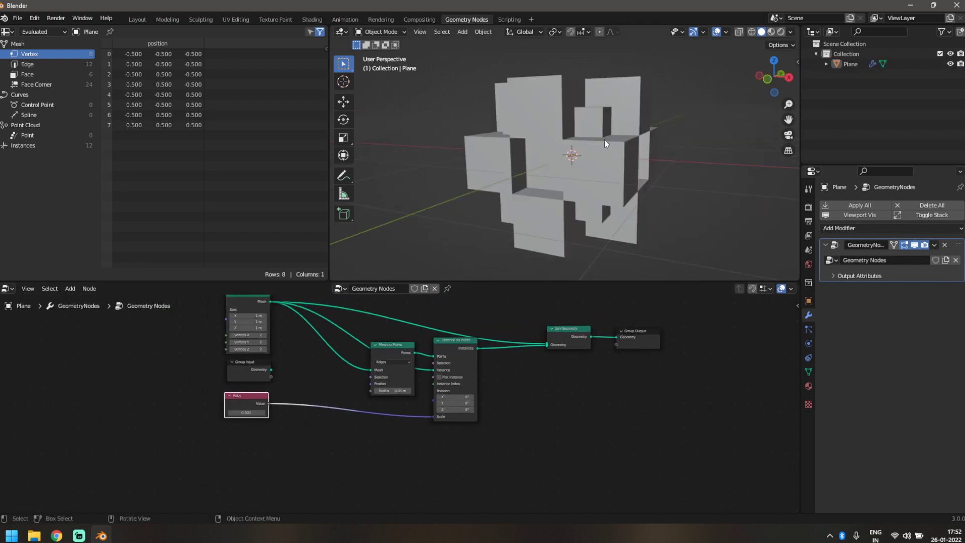
middle_drag(605, 144, 494, 172)
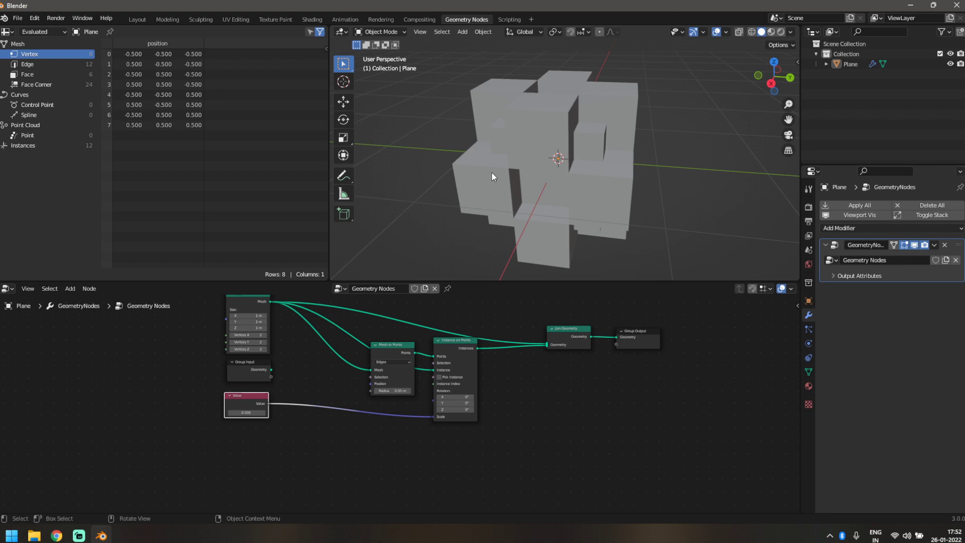
middle_drag(474, 180, 475, 161)
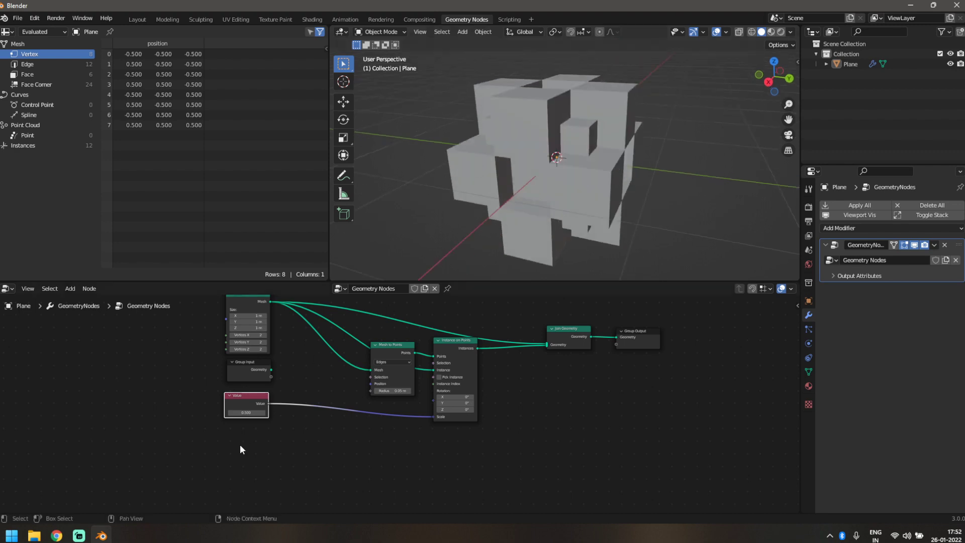
middle_drag(239, 444, 252, 439)
key(shift+a)
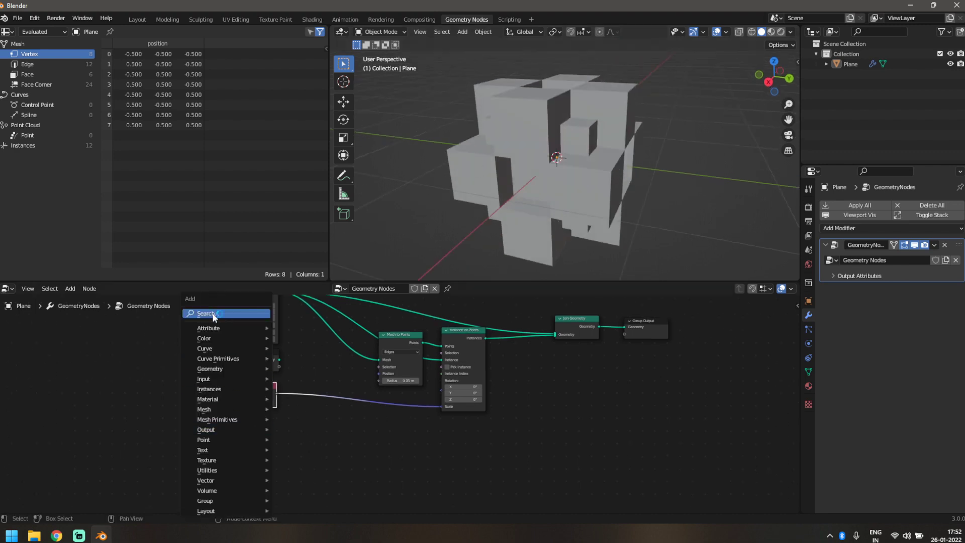
click(213, 311)
text(rando)
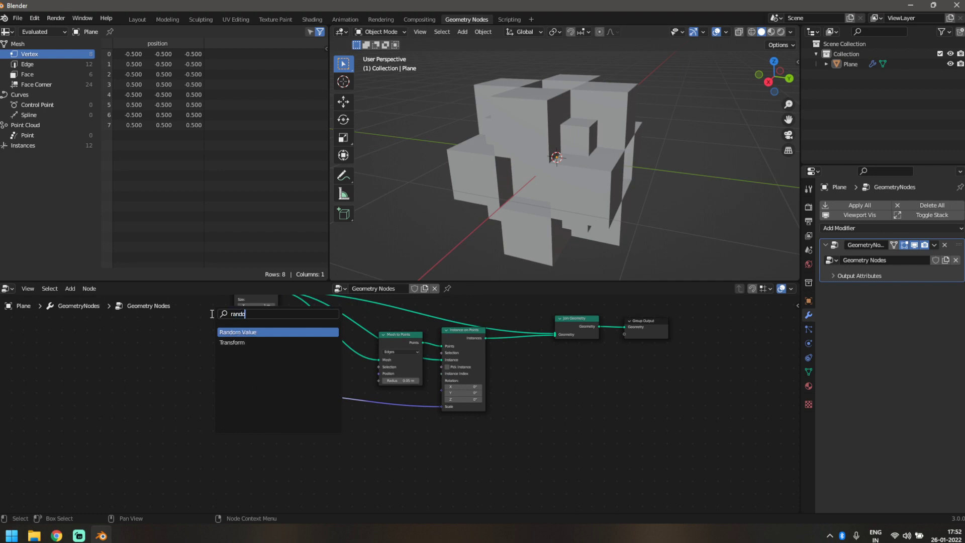
key(Return)
click(276, 433)
scroll(279, 446, up, 2)
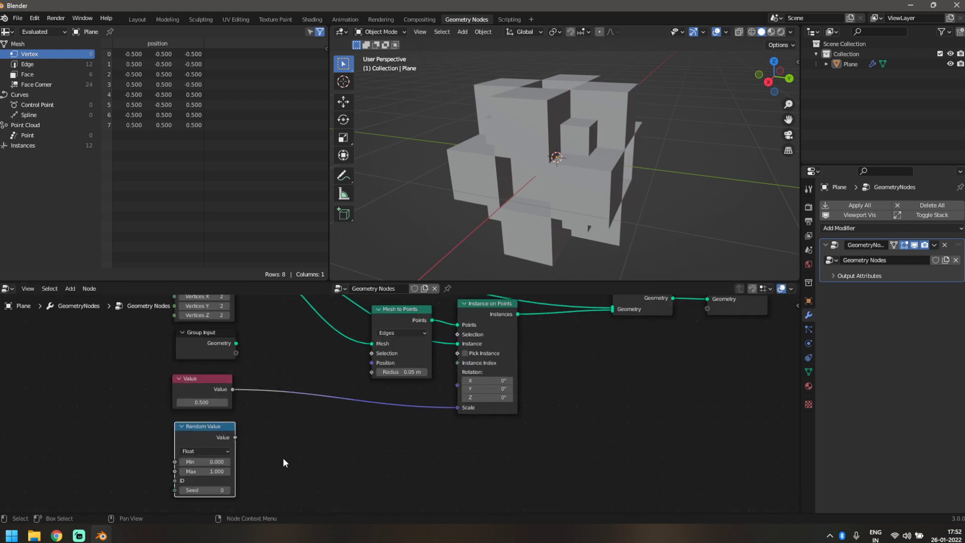
Set the Random Value node's Min to -1.
middle_drag(284, 462, 363, 423)
click(280, 422)
text(-1)
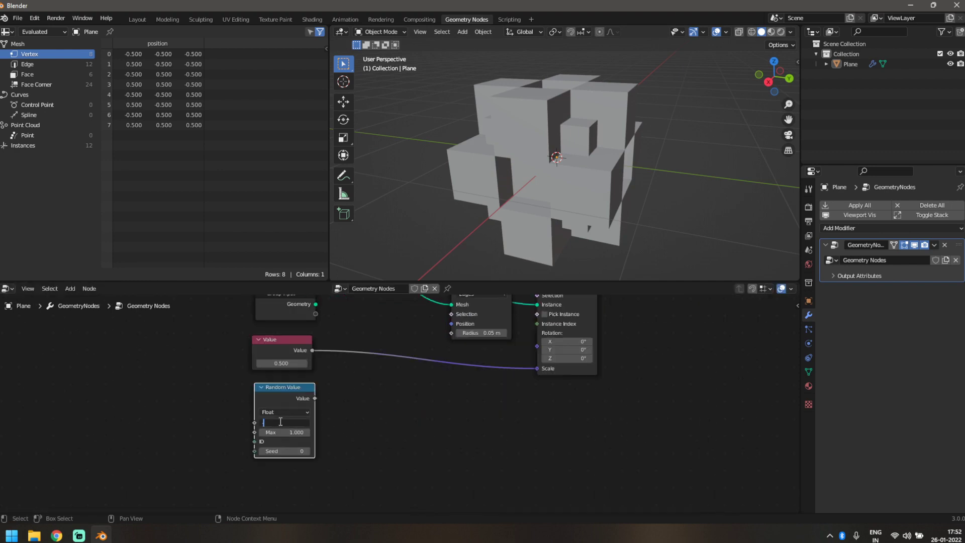
key(Return)
middle_drag(271, 432, 207, 471)
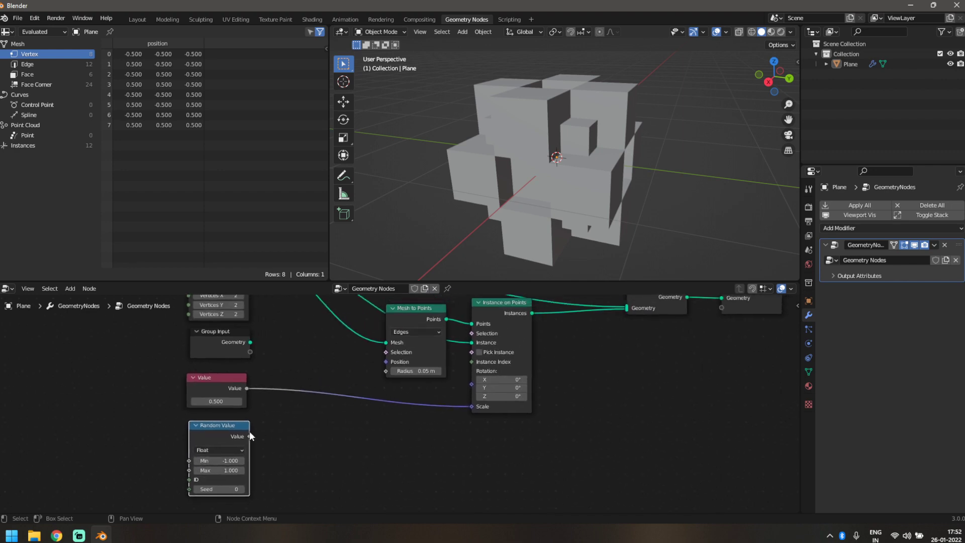
Connect the Random Value output to the Selection input of Instance on Points, and place the Random Value node beneath Mesh to Points.
drag(250, 436, 471, 332)
middle_drag(552, 222, 578, 211)
scroll(483, 218, up, 2)
middle_drag(484, 218, 406, 198)
scroll(224, 420, up, 1)
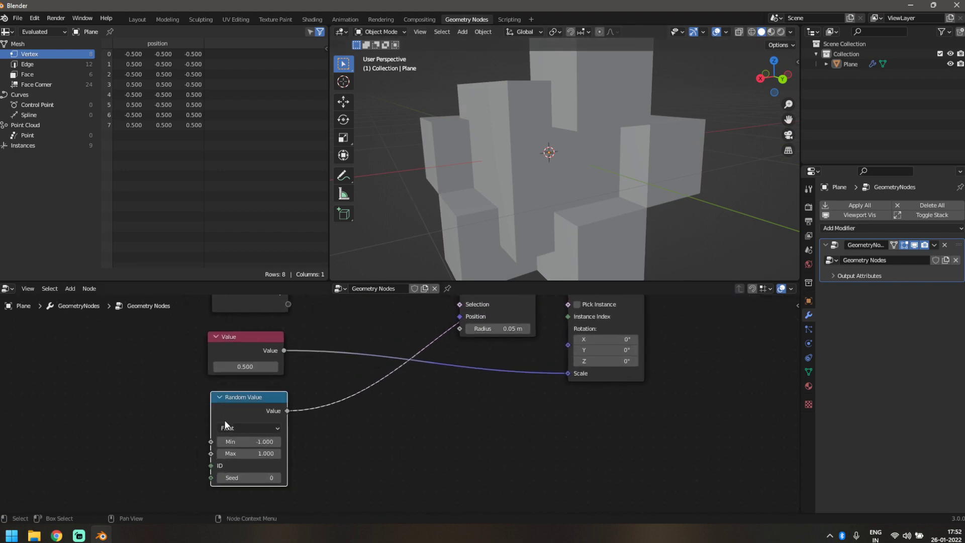
drag(224, 420, 469, 378)
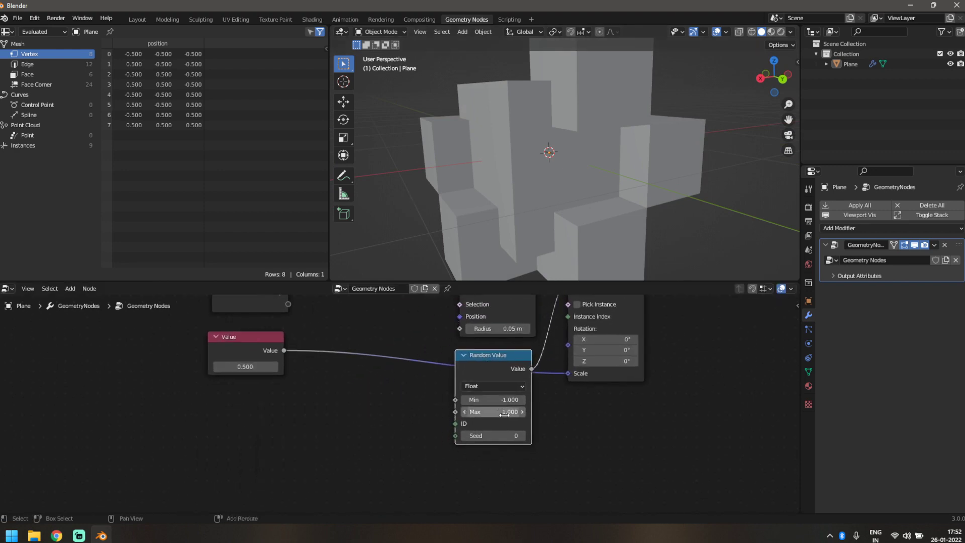
Lower the Random Value node's Max to 0.130 and inspect the cube structure.
drag(504, 414, 455, 414)
scroll(593, 406, down, 2)
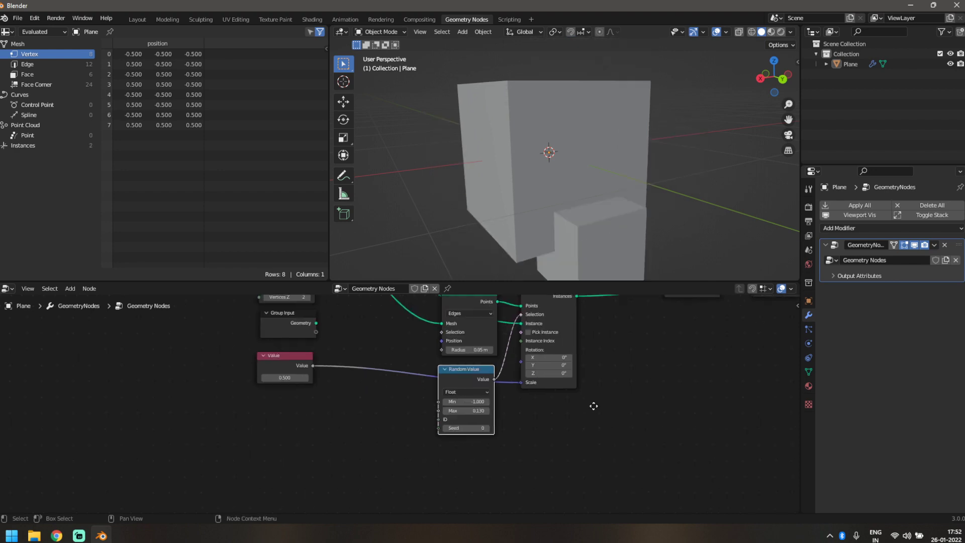
middle_drag(593, 406, 483, 454)
drag(424, 385, 417, 393)
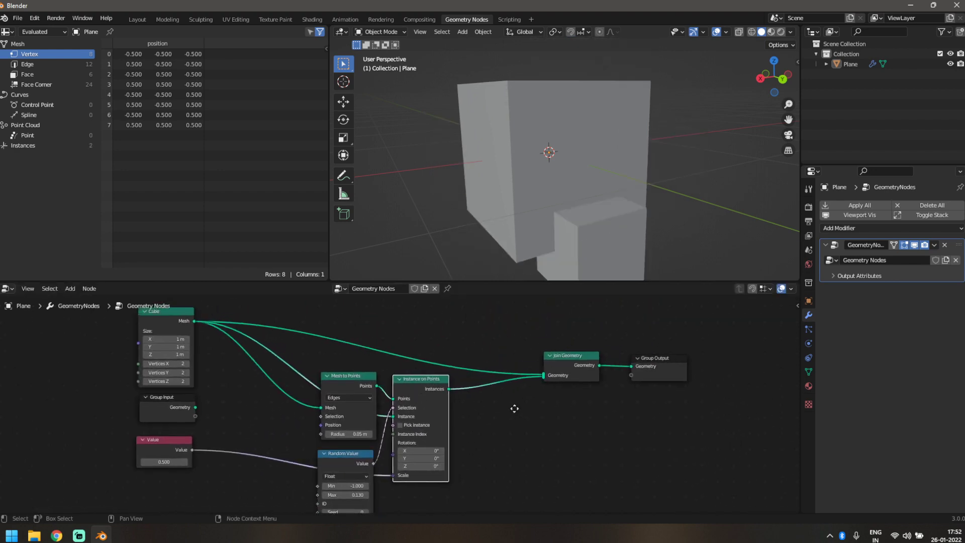
middle_drag(514, 409, 475, 426)
mouse_move(497, 207)
middle_down()
mouse_move(526, 200)
mouse_move(515, 200)
middle_up()
middle_drag(428, 426, 501, 356)
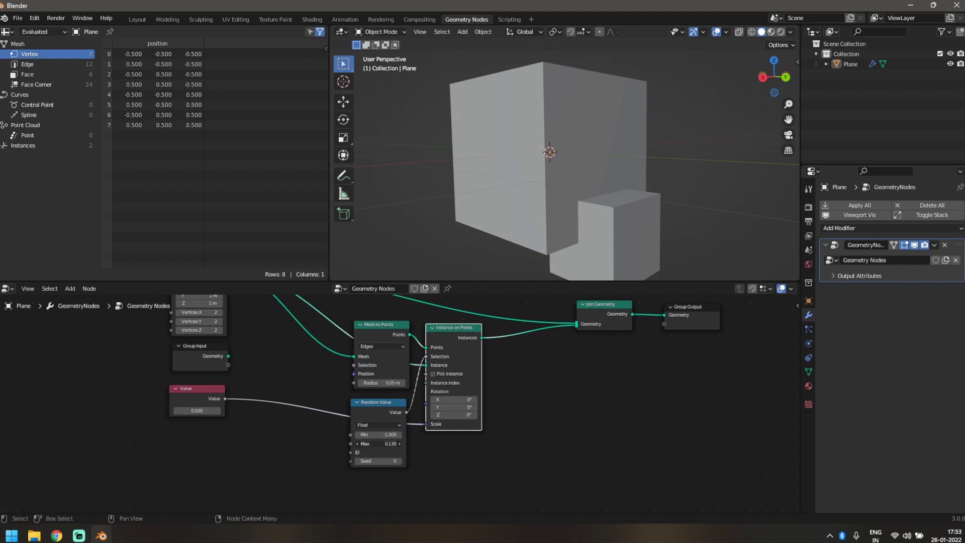
Set the Random Value node's Max to 0.7.
click(385, 443)
text(.7)
key(Return)
scroll(699, 381, down, 2)
middle_drag(699, 380, 604, 393)
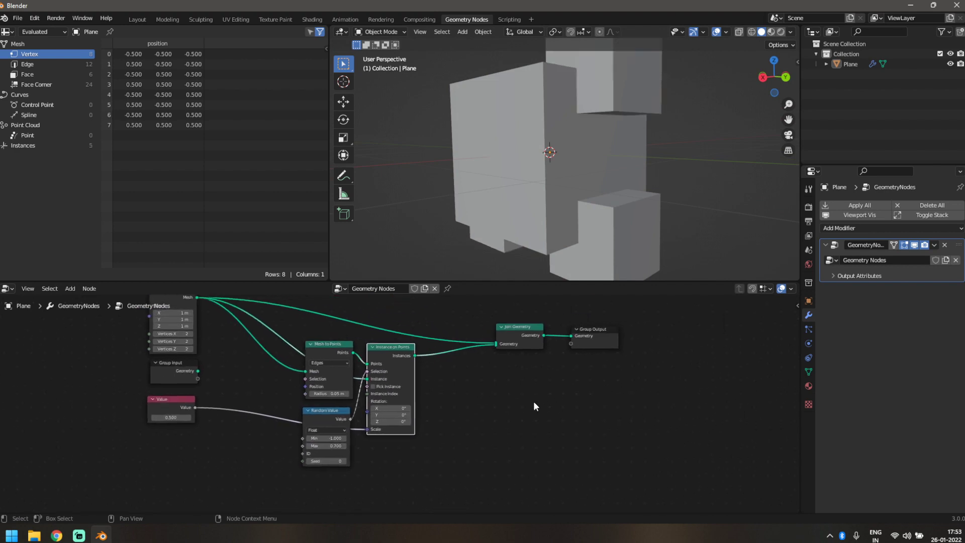
Move the Join Geometry and Group Output nodes farther from Instance on Points to make room between them.
scroll(534, 406, up, 3)
middle_drag(533, 406, 450, 461)
scroll(449, 460, up, 1)
drag(484, 339, 562, 366)
drag(455, 384, 496, 359)
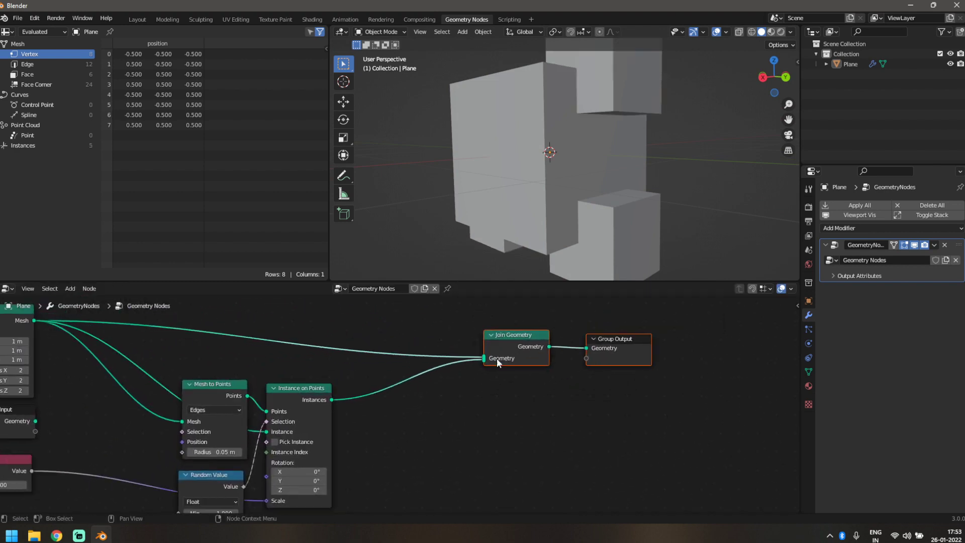
Insert a Realize Instances node on the link between Instance on Points and Join Geometry.
click(370, 363)
key(shift+a)
click(352, 320)
text(rea)
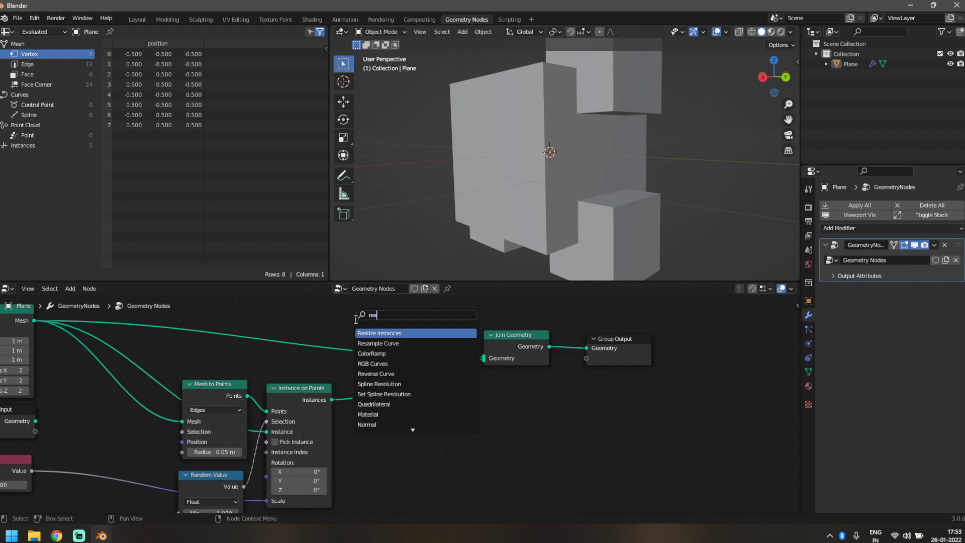
key(Return)
click(396, 378)
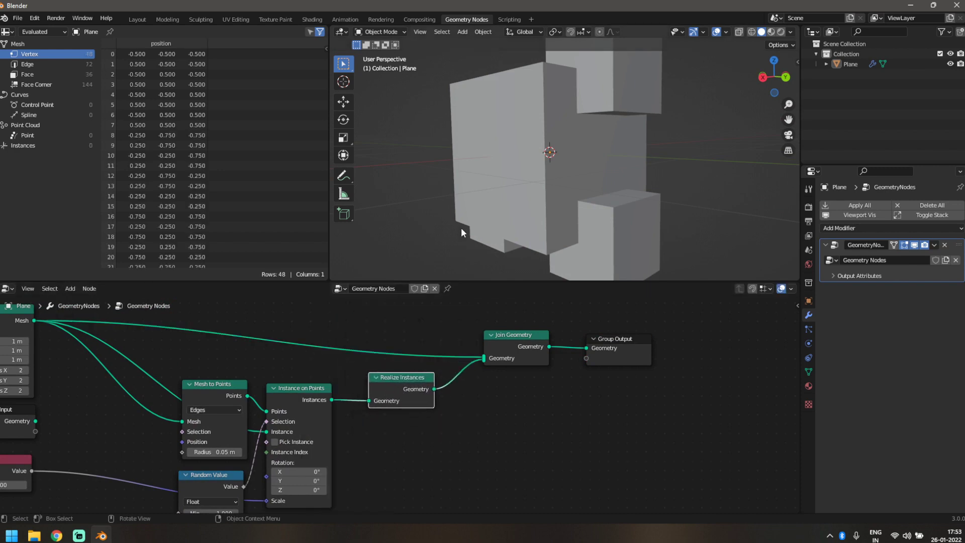
Combine the Mesh to Points, Instance on Points, Random Value and Realize Instances nodes into a node group.
middle_drag(460, 227, 435, 230)
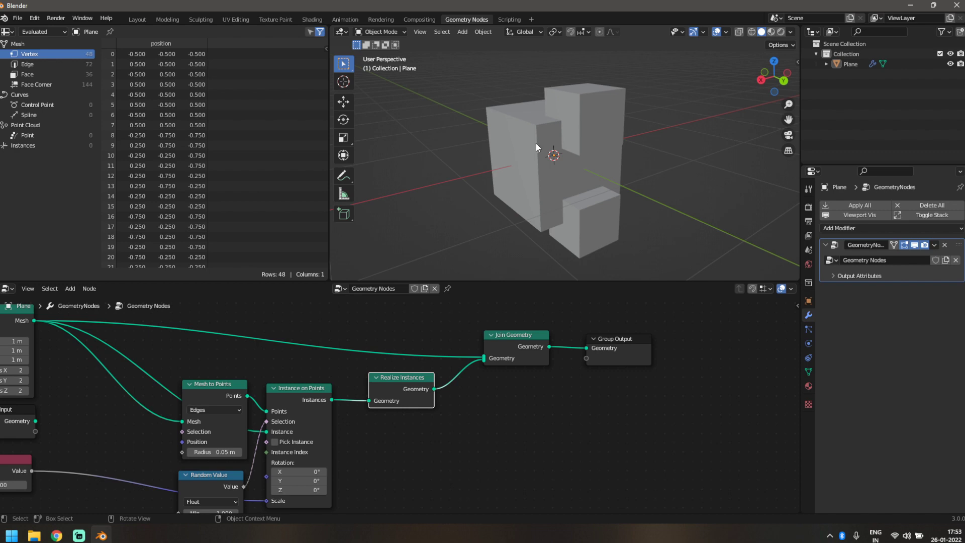
scroll(401, 390, down, 2)
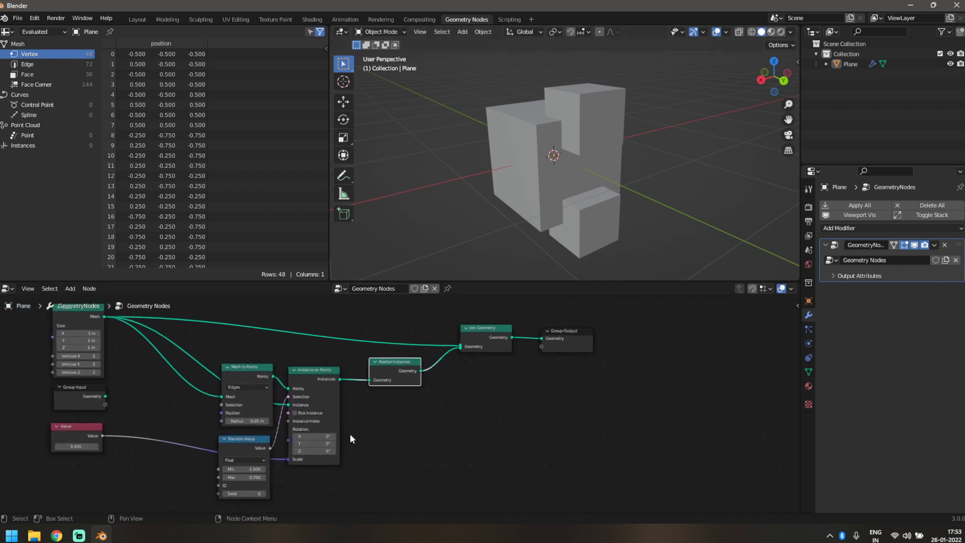
scroll(362, 433, up, 3)
middle_drag(500, 170, 407, 166)
scroll(522, 447, down, 1)
drag(212, 330, 505, 498)
mouse_move(416, 456)
middle_down()
mouse_move(408, 439)
mouse_move(420, 473)
middle_up()
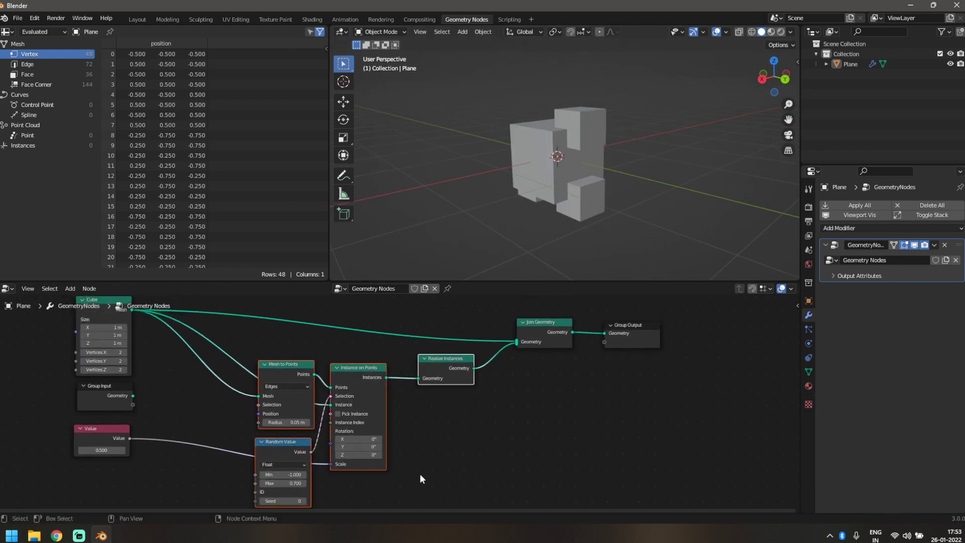
key(ctrl)
key(ctrl+g)
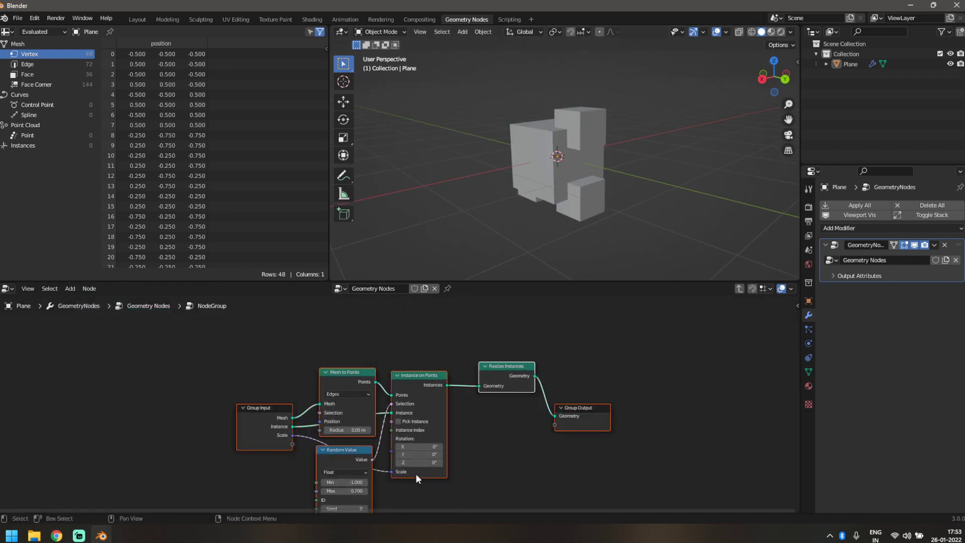
Inside the node group, move the Group Input node farther away from the Mesh to Points and Random Value nodes.
drag(267, 358, 147, 399)
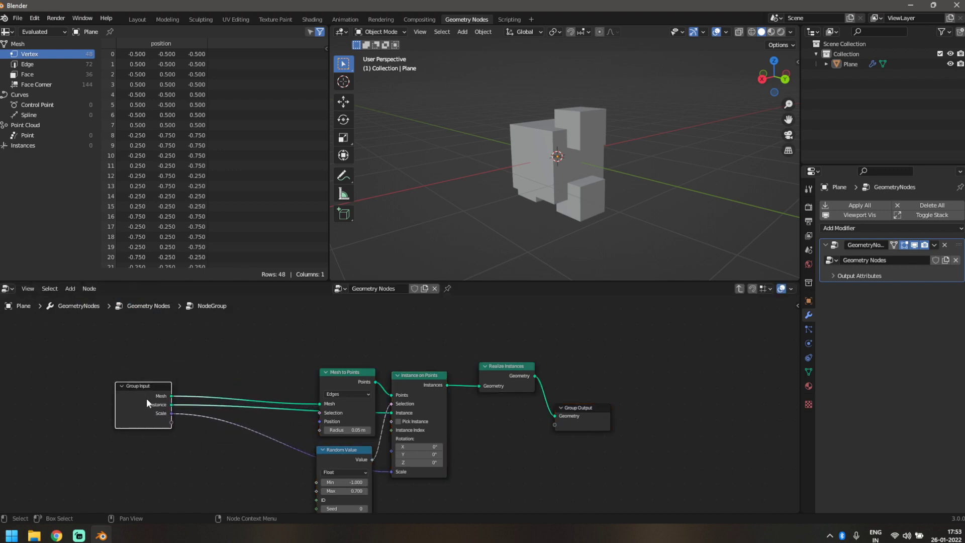
middle_drag(506, 451, 511, 435)
mouse_move(583, 216)
middle_down()
mouse_move(621, 173)
mouse_move(585, 203)
middle_up()
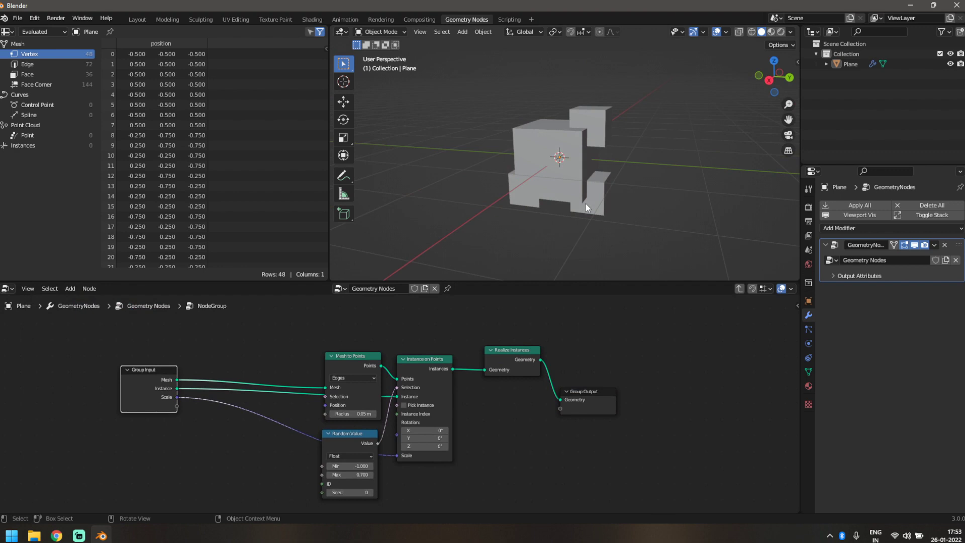
middle_drag(585, 203, 510, 105)
drag(346, 400, 347, 398)
drag(358, 322, 357, 320)
middle_drag(221, 418, 255, 432)
click(167, 354)
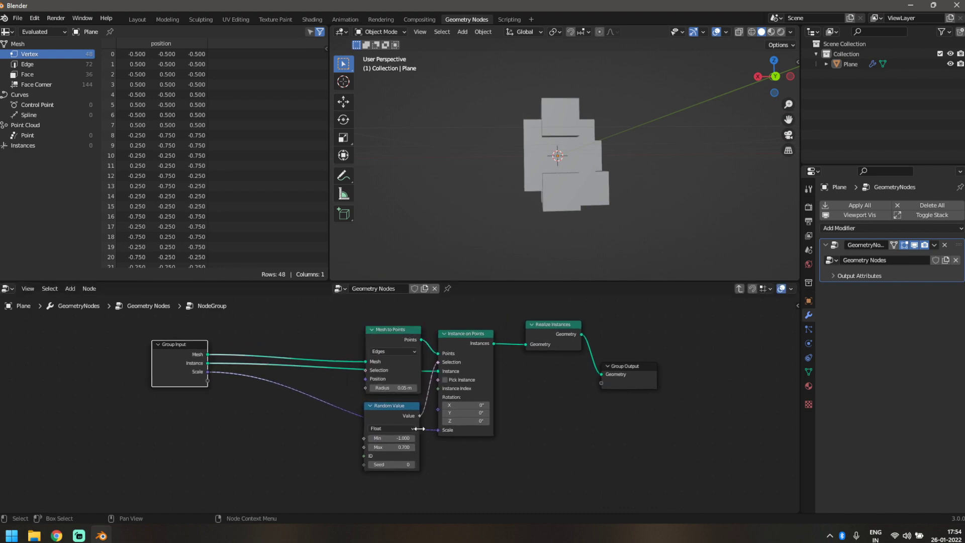
Expose the Rotation of Instance on Points as a group input.
scroll(449, 417, up, 2)
drag(453, 412, 134, 370)
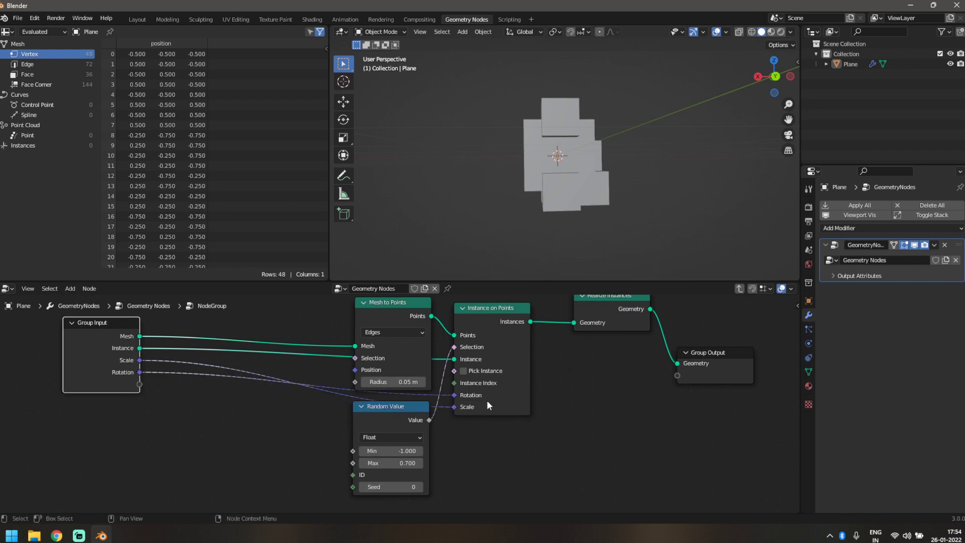
click(457, 395)
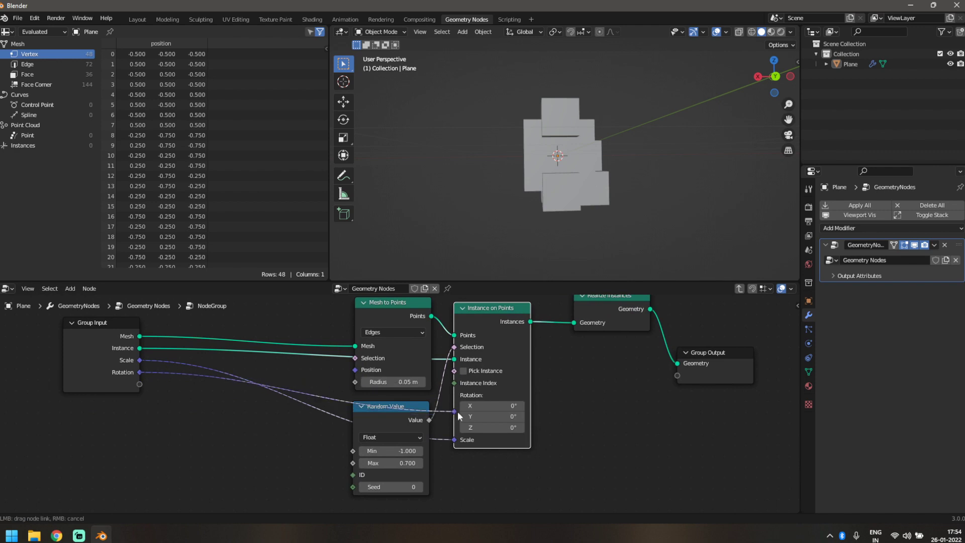
Expose the Random Value node's Max as a group input and rename that input "Max Objects".
middle_drag(149, 421, 223, 402)
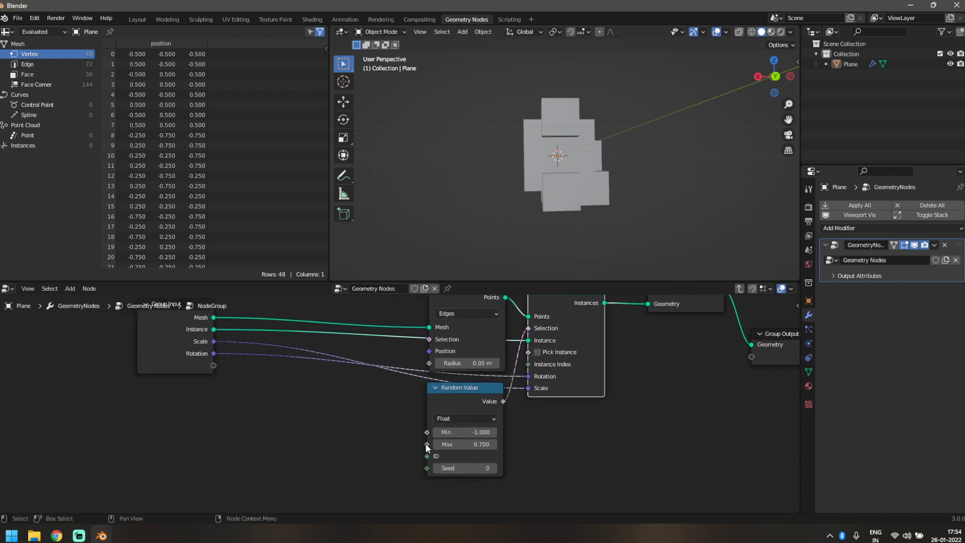
drag(427, 444, 214, 366)
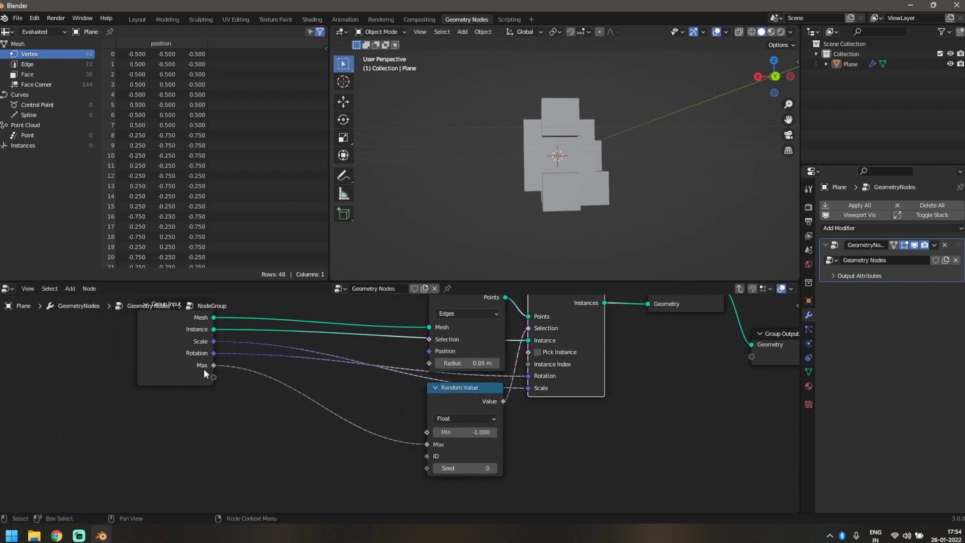
key(n)
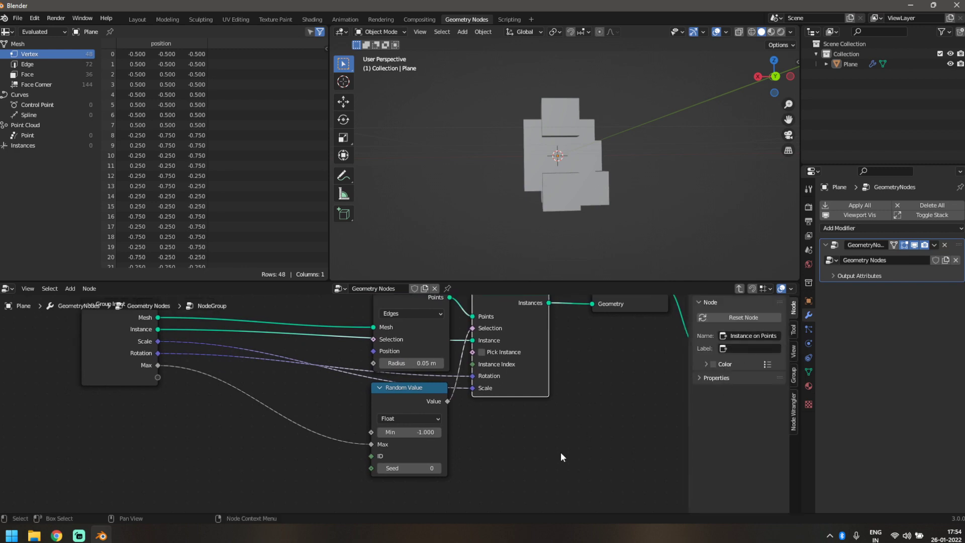
click(793, 379)
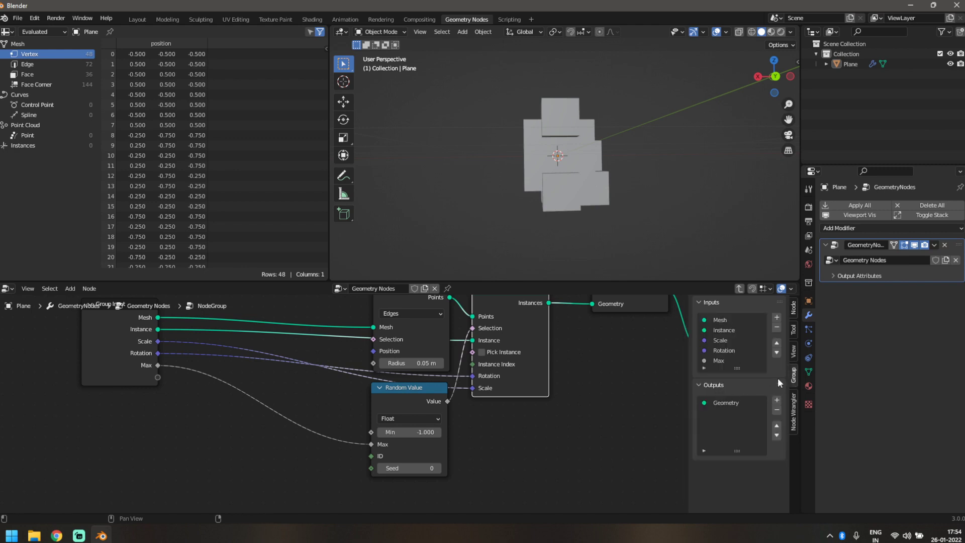
double_click(717, 361)
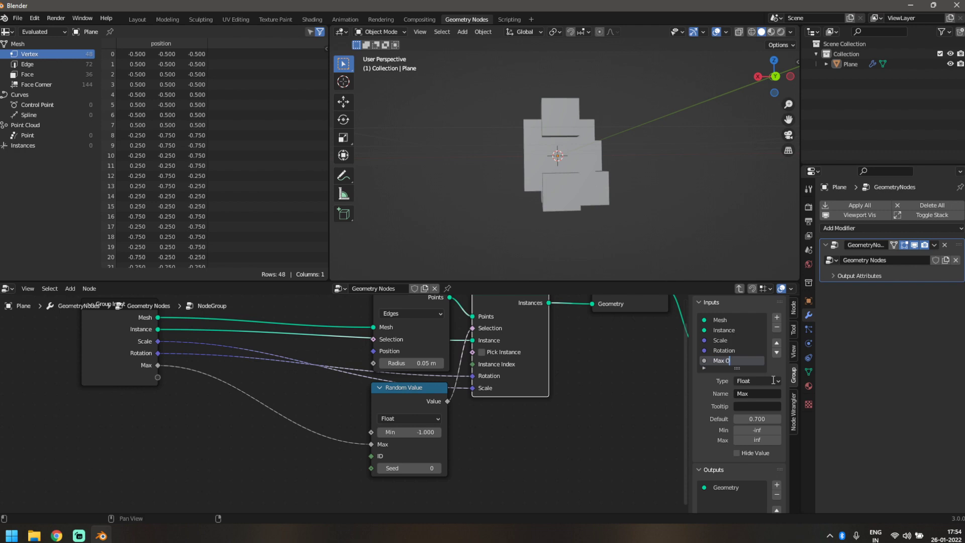
text(Max Objects)
key(Return)
Shift the Group Input node slightly outward and expose the Random Value node's Seed as a group input.
scroll(430, 372, down, 6)
middle_drag(254, 398, 260, 417)
drag(241, 382, 212, 387)
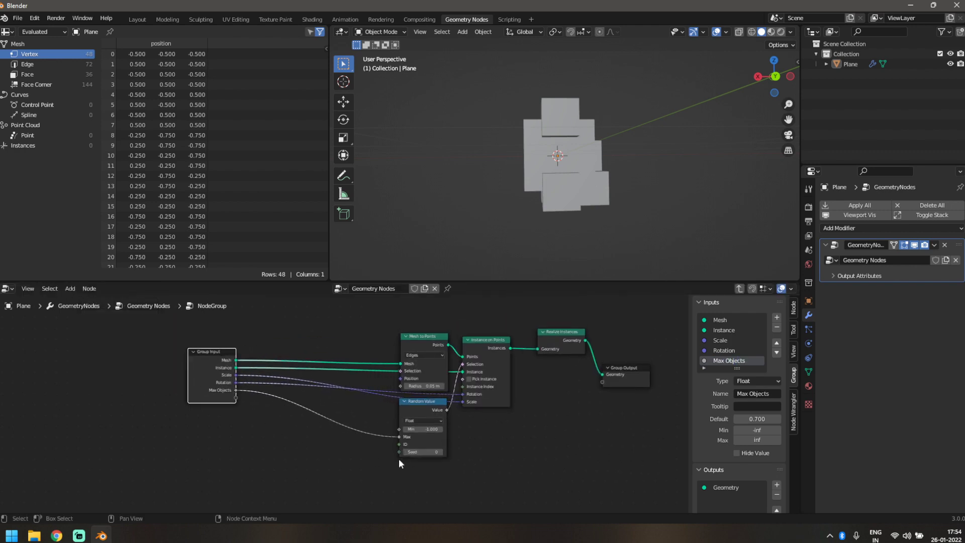
drag(399, 452, 231, 397)
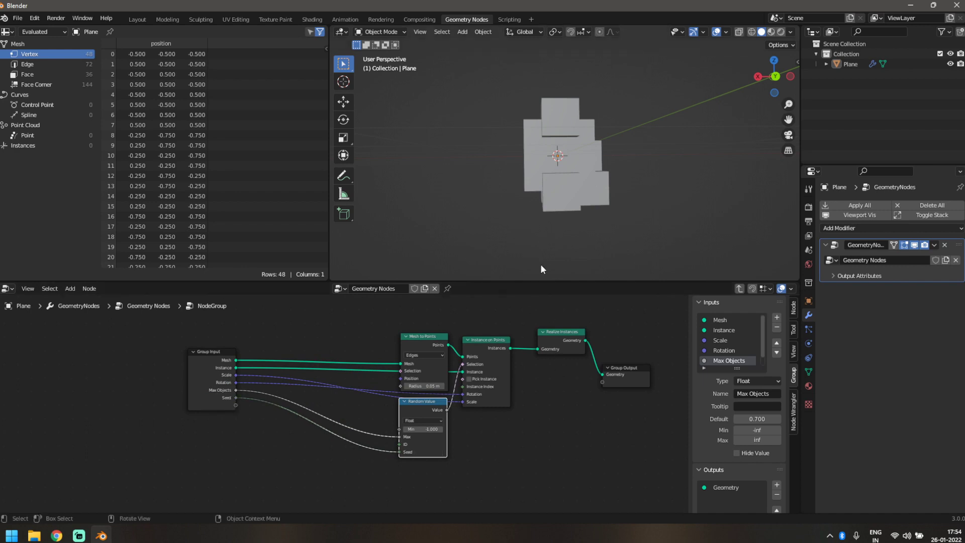
scroll(560, 400, up, 2)
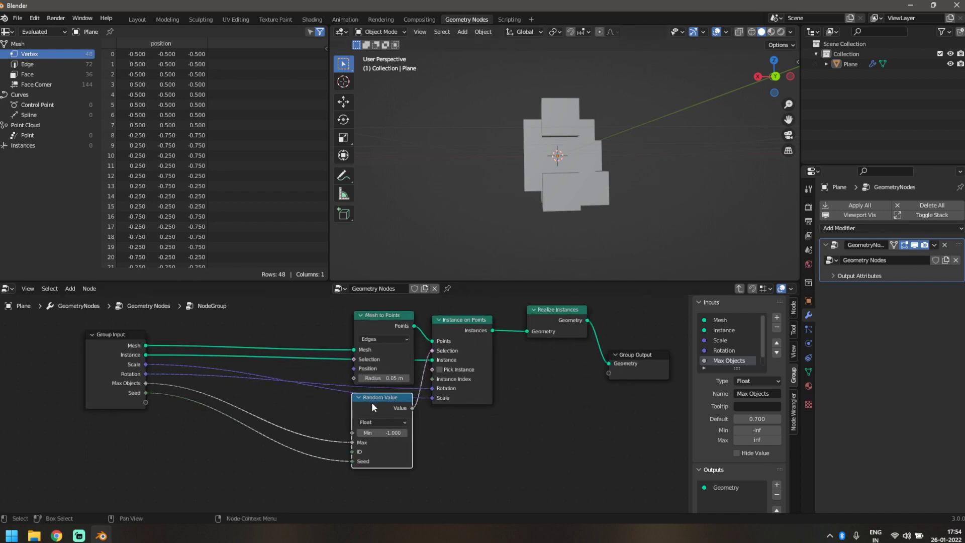
drag(372, 402, 370, 404)
middle_drag(553, 434, 527, 445)
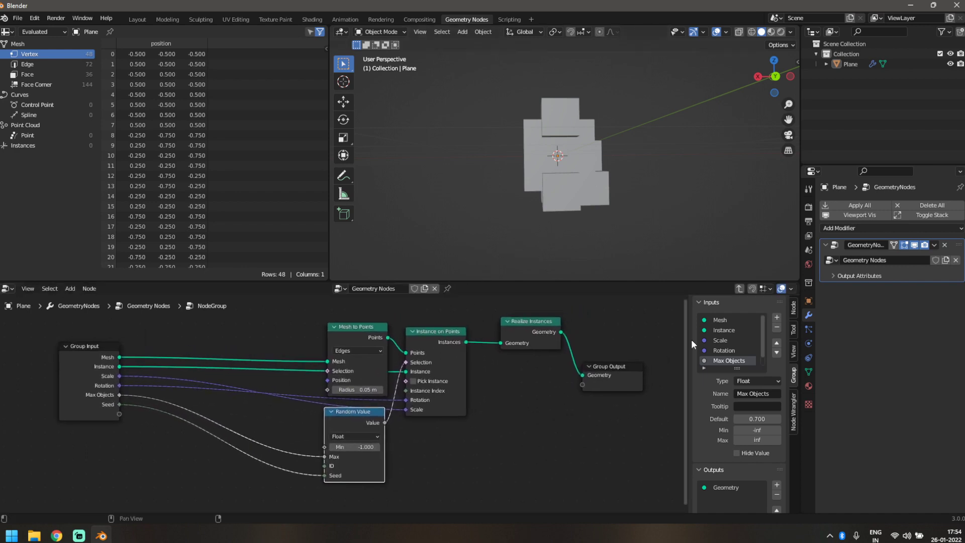
Return to the parent node tree and place the NodeGroup node closer to the Cube and Value nodes.
click(741, 288)
drag(370, 398, 305, 372)
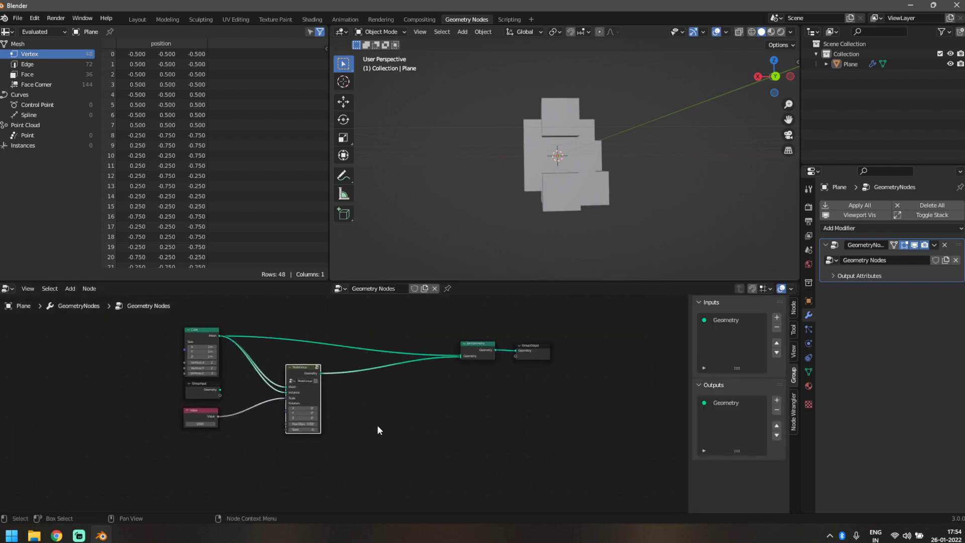
scroll(342, 439, up, 5)
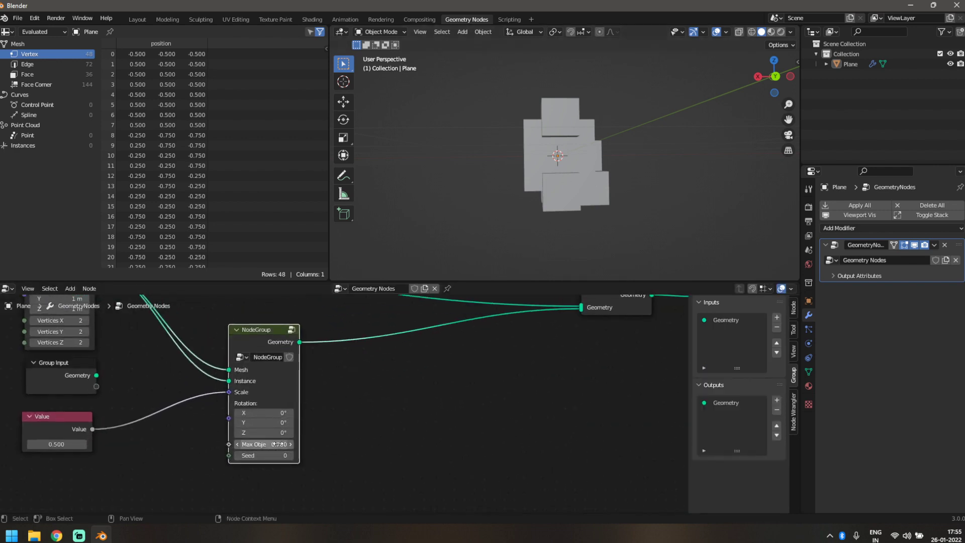
Set the NodeGroup node's Seed to 25.
drag(264, 455, 291, 455)
middle_drag(565, 186, 617, 247)
drag(274, 459, 285, 455)
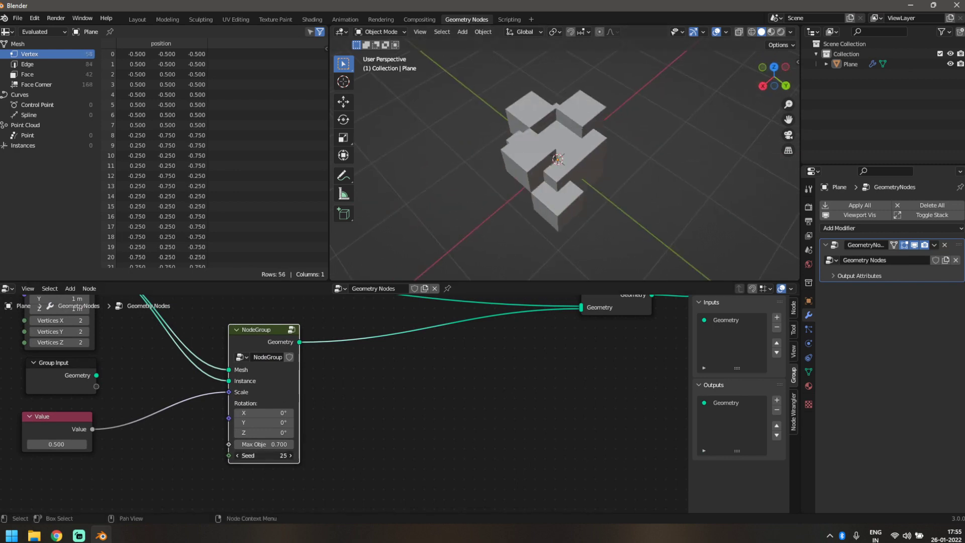
Try a Max Objects value of 4.800 on the NodeGroup node, and set it back to 0.7.
scroll(315, 436, up, 2)
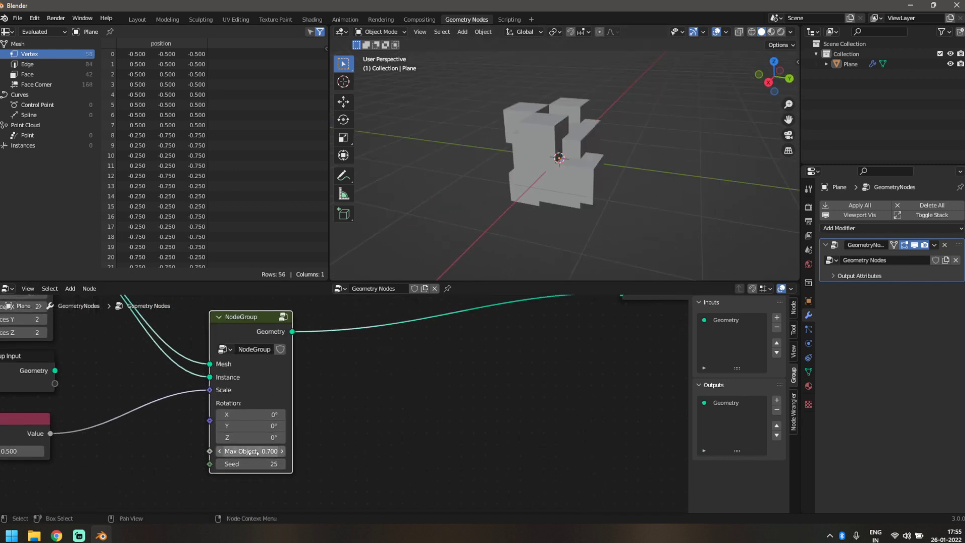
mouse_move(255, 451)
mouse_down()
mouse_move(321, 451)
mouse_move(252, 450)
mouse_up()
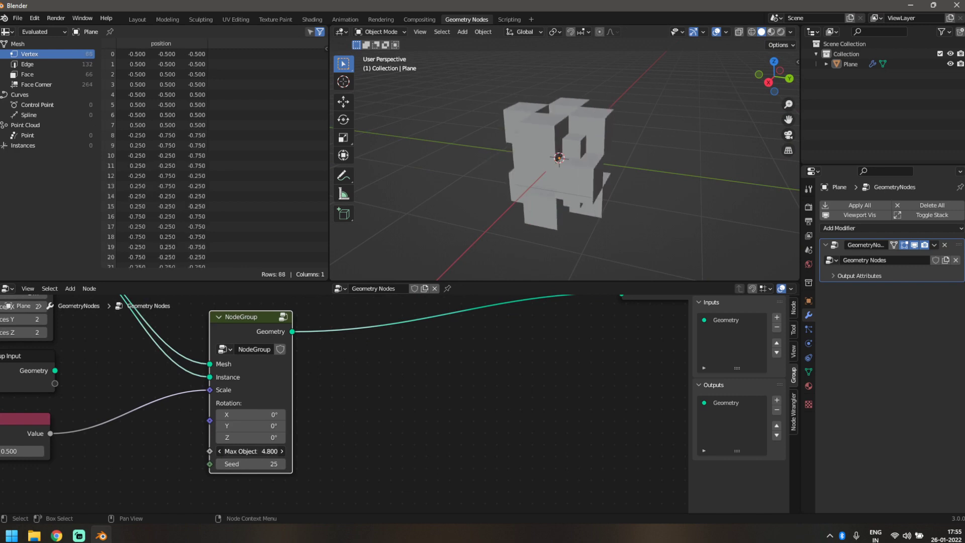
click(259, 451)
text(0.7)
key(Return)
scroll(257, 434, down, 3)
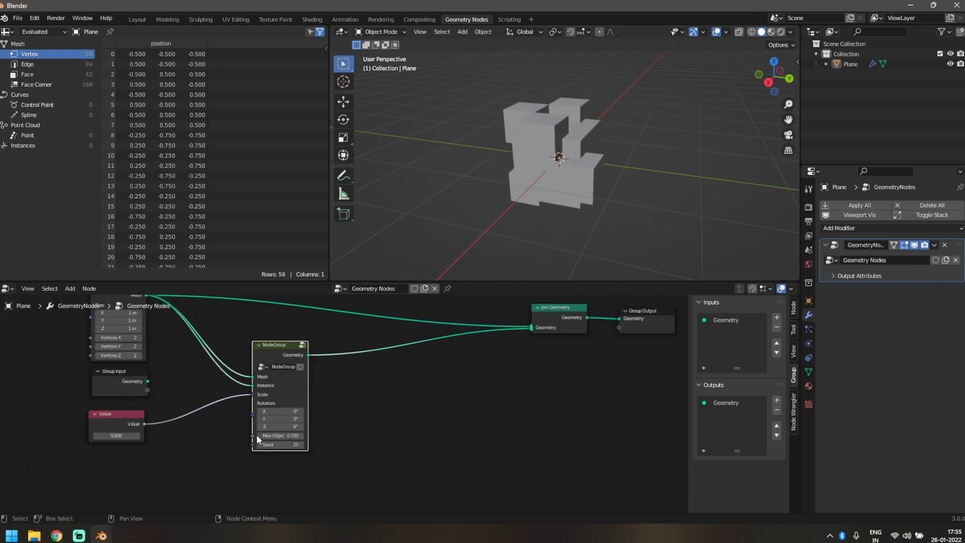
Duplicate the NodeGroup node, place the copy beside the original, and connect its Geometry output to Join Geometry.
middle_drag(256, 435, 286, 416)
middle_drag(230, 443, 217, 488)
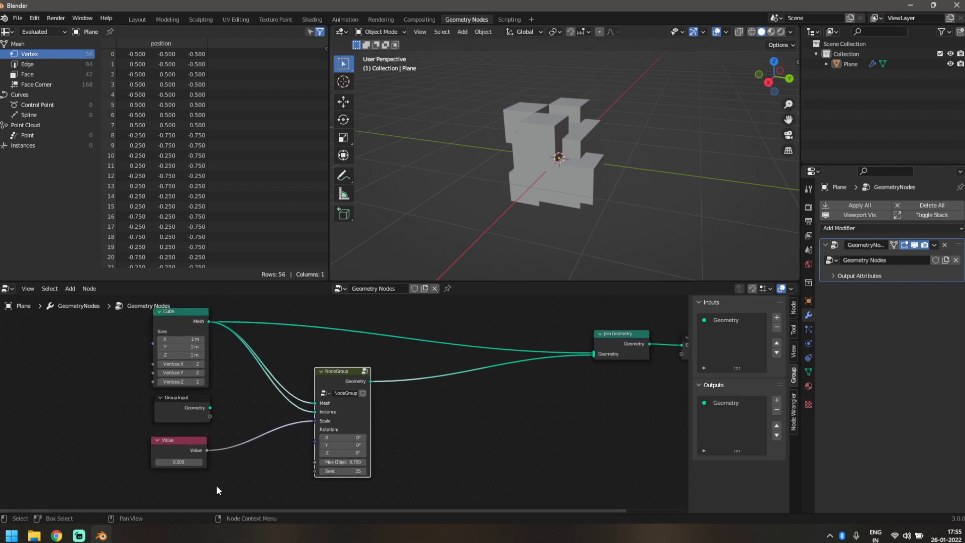
middle_drag(426, 404, 329, 406)
middle_drag(257, 483, 246, 479)
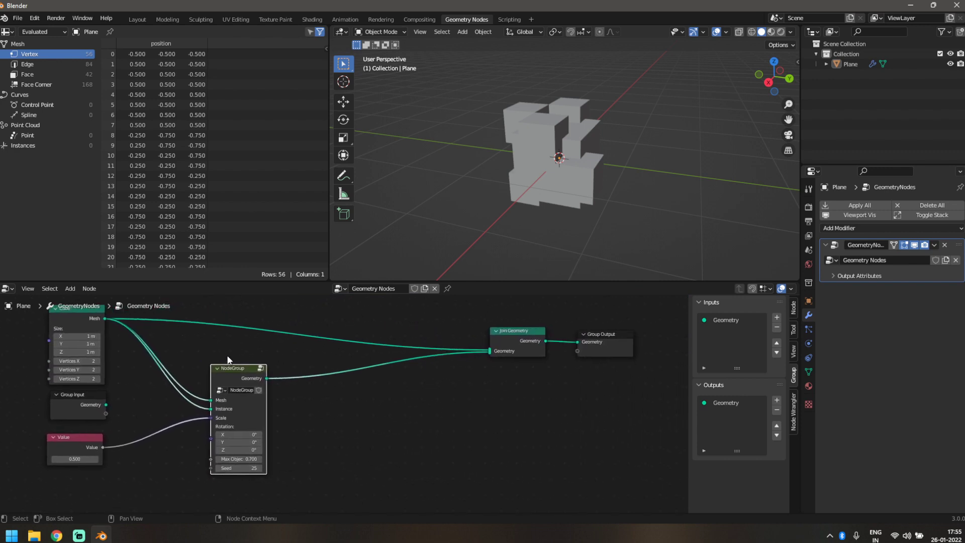
key(shift+d)
click(319, 392)
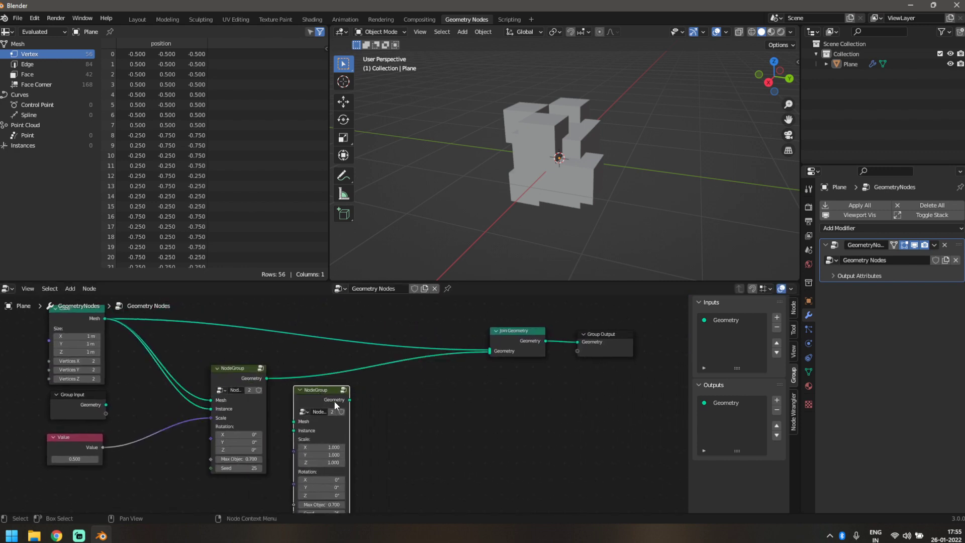
middle_drag(425, 441, 411, 446)
drag(337, 404, 470, 359)
Feed the second NodeGroup's Mesh from the first group's Geometry, its Instance from the Cube, and its Scale from the Value node.
drag(255, 381, 279, 426)
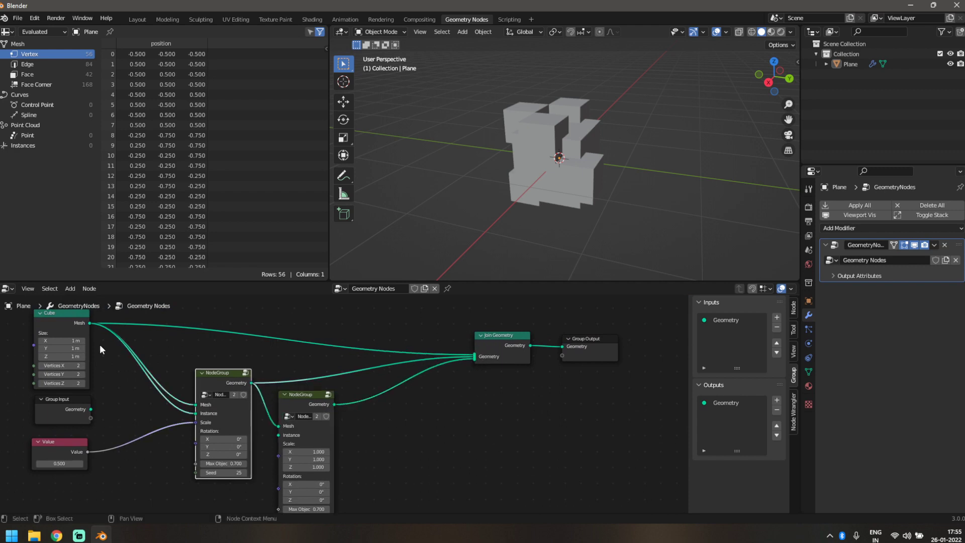
drag(89, 323, 279, 434)
scroll(157, 458, down, 2)
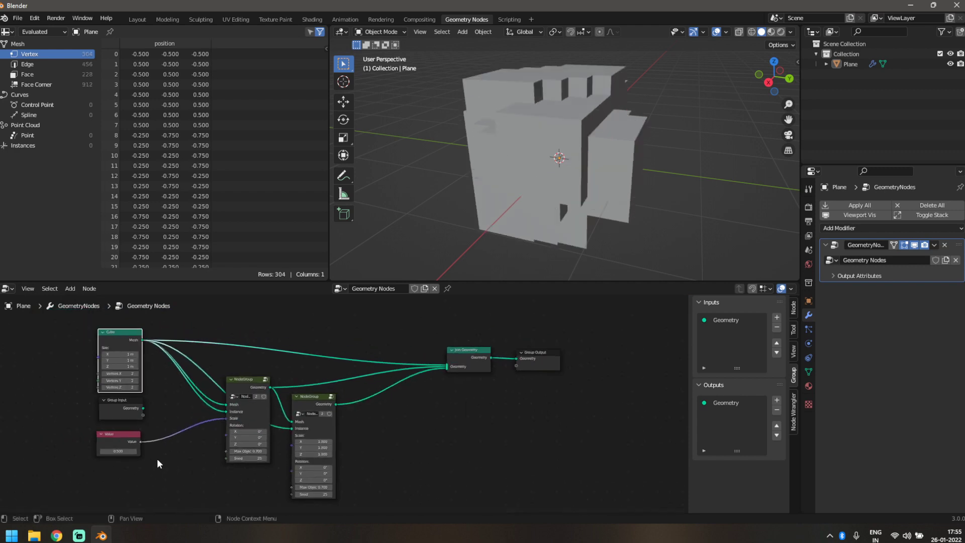
drag(139, 443, 292, 436)
Duplicate the second NodeGroup node and connect the third group's Geometry output to Join Geometry.
click(296, 403)
key(shift+d)
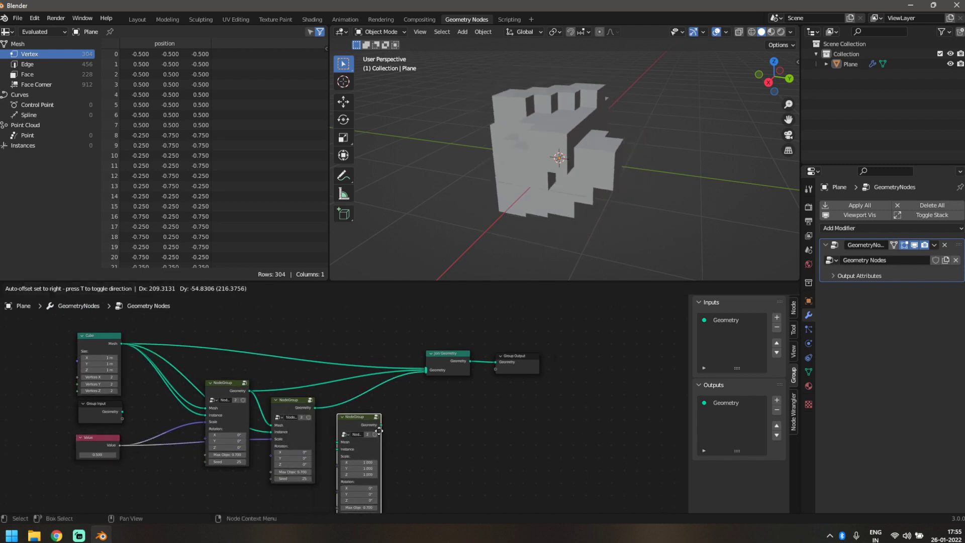
click(394, 435)
drag(381, 425, 426, 372)
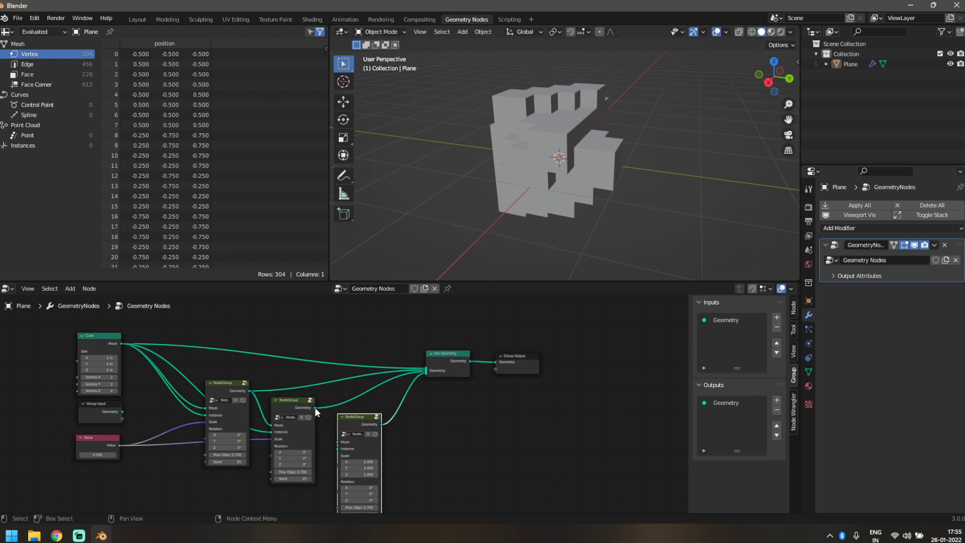
Feed the third NodeGroup's Mesh from the second group's Geometry, its Instance from the Cube, and its Scale from the Value node.
drag(314, 407, 337, 442)
drag(120, 343, 337, 448)
middle_drag(338, 448, 291, 449)
scroll(544, 162, down, 2)
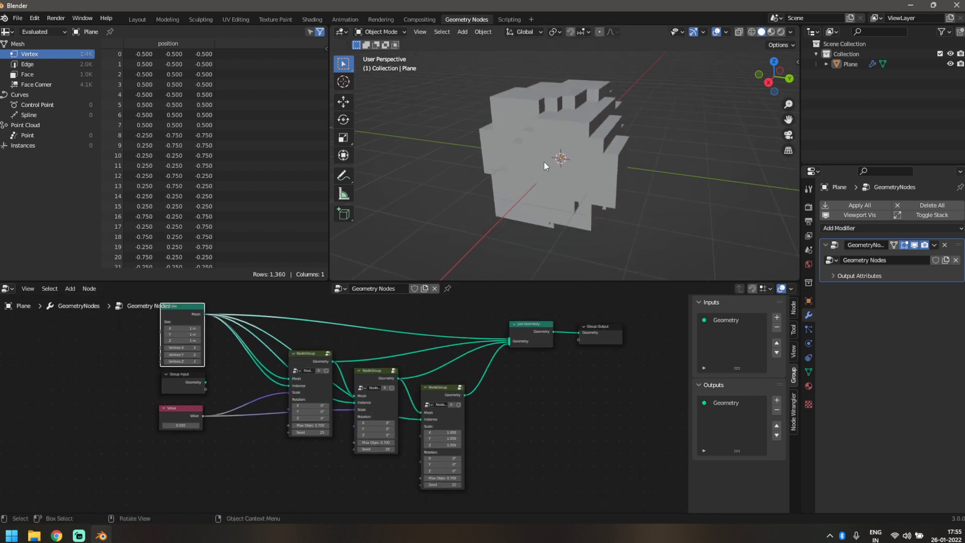
middle_drag(544, 161, 599, 142)
scroll(125, 443, up, 3)
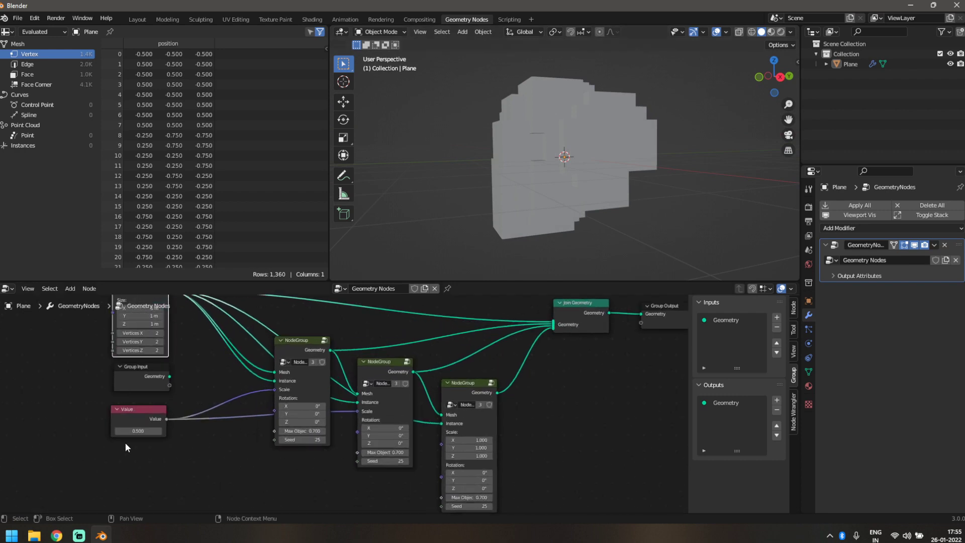
drag(166, 418, 441, 431)
Enable Shadow and Cavity in the viewport shading, with the cavity type set to Both.
middle_drag(578, 223, 588, 223)
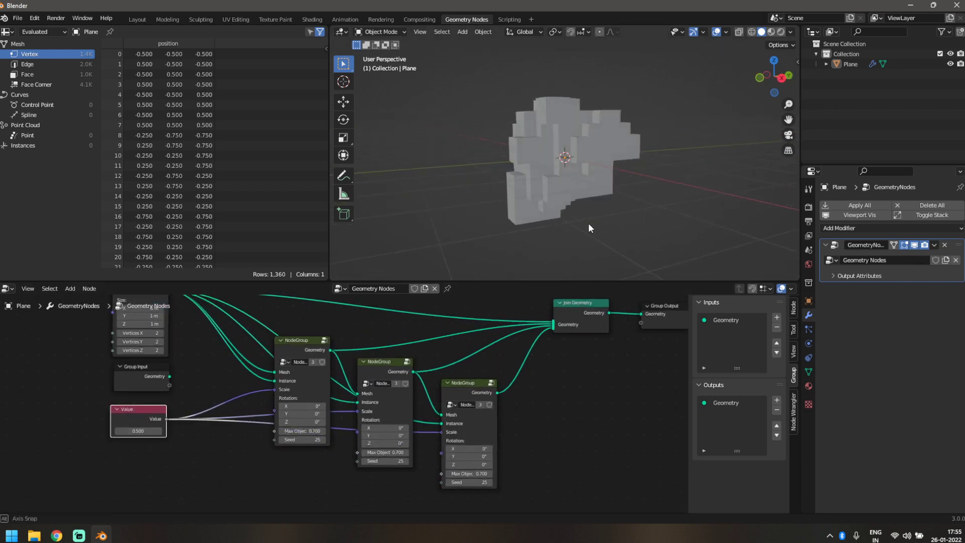
click(790, 31)
click(732, 248)
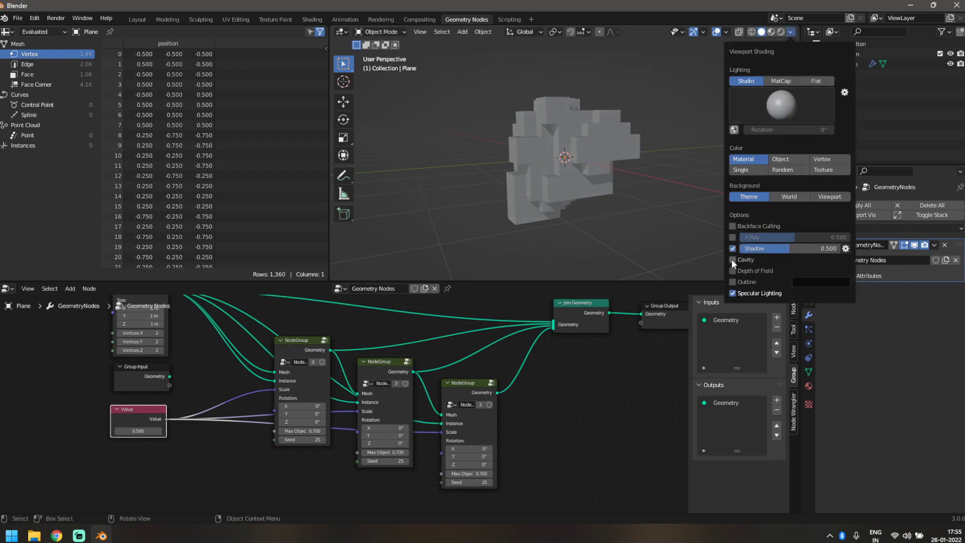
click(733, 259)
click(827, 259)
click(818, 293)
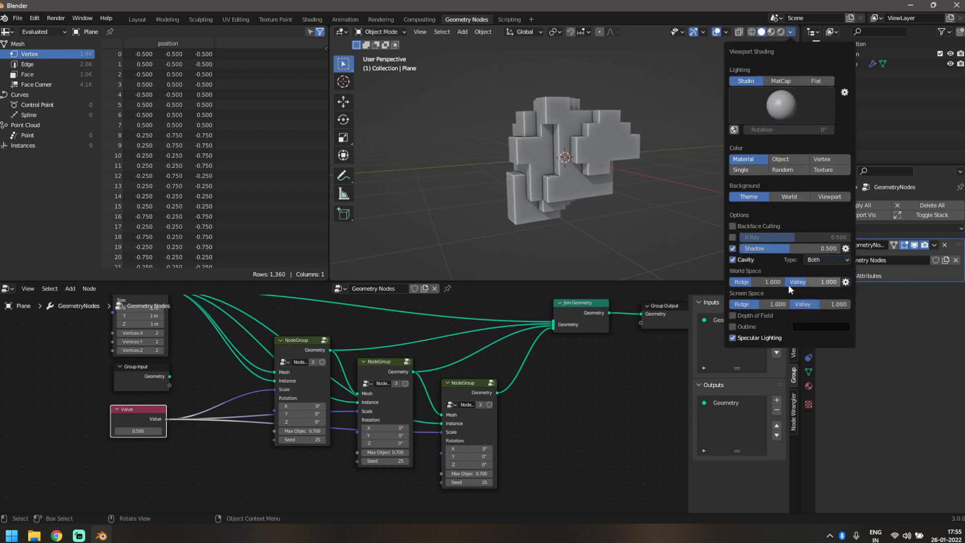
click(523, 211)
middle_drag(476, 217, 574, 205)
click(441, 237)
middle_drag(441, 237, 351, 254)
Add a Random Value node set to Vector beneath the Value node.
middle_drag(271, 477, 274, 427)
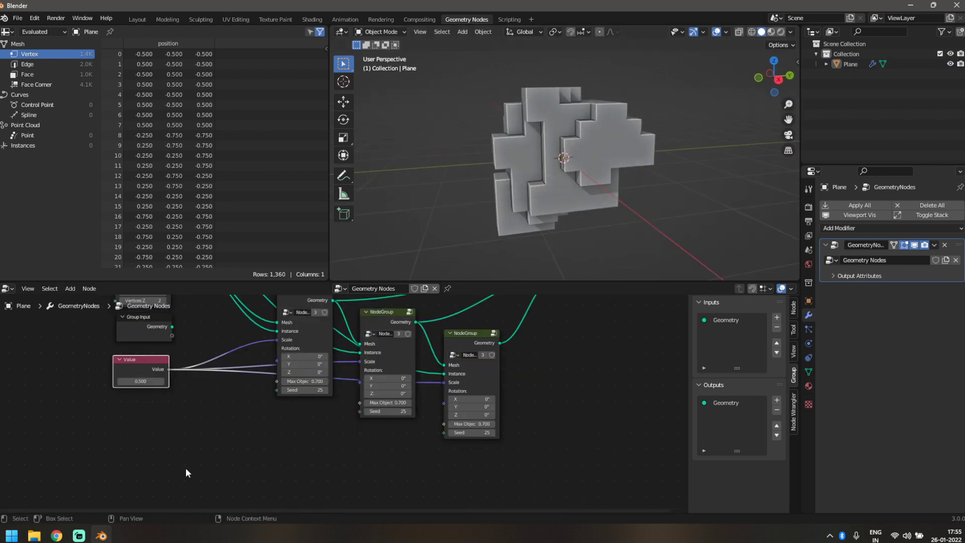
middle_drag(149, 420, 164, 418)
scroll(150, 417, down, 2)
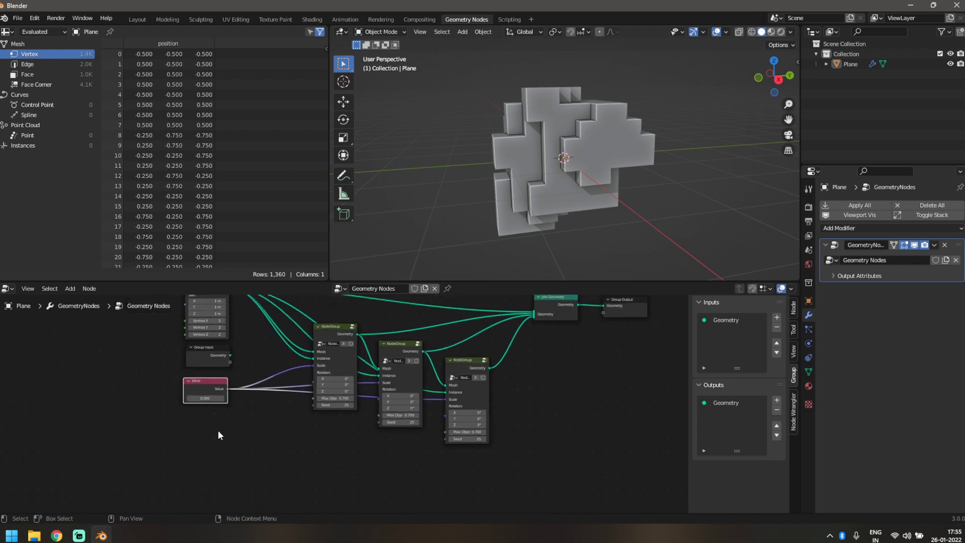
key(shift+a)
click(162, 313)
text(ran)
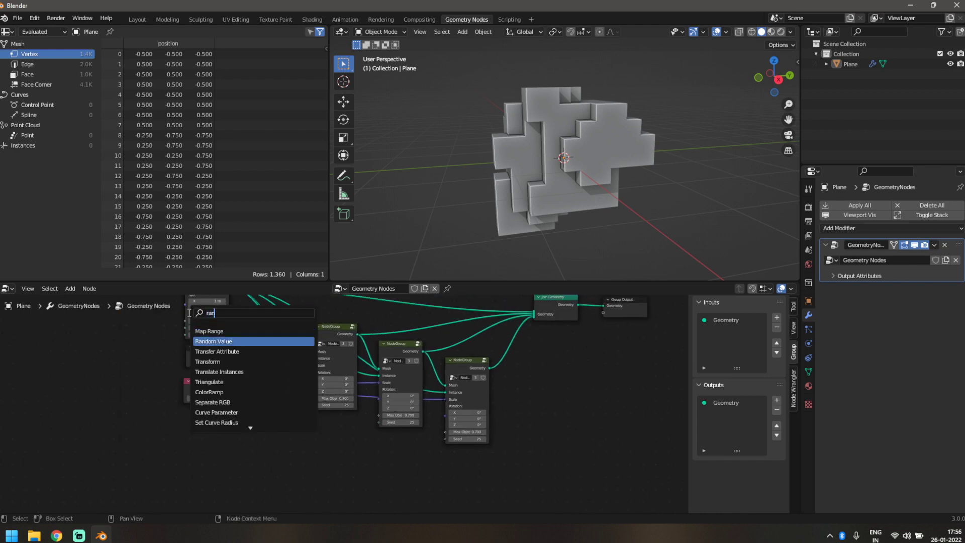
click(217, 341)
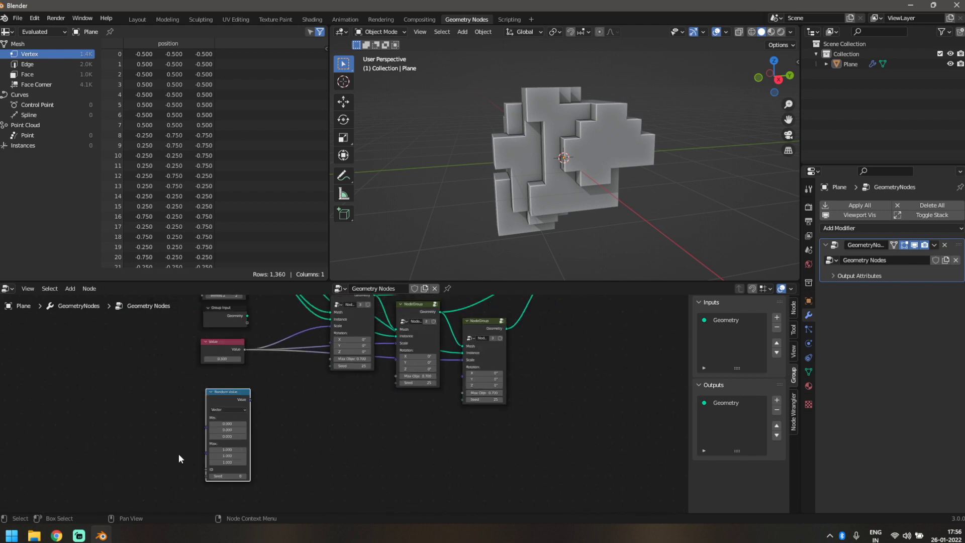
Connect the Random Value output to the Rotation inputs of the first and second NodeGroup nodes, and shift the third group slightly.
scroll(267, 402, up, 1)
drag(225, 398, 330, 325)
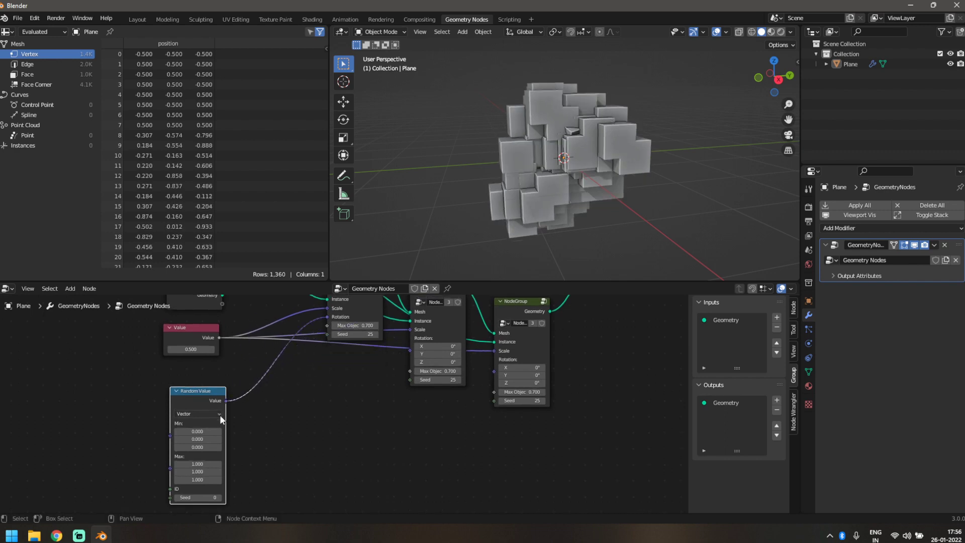
drag(225, 400, 411, 350)
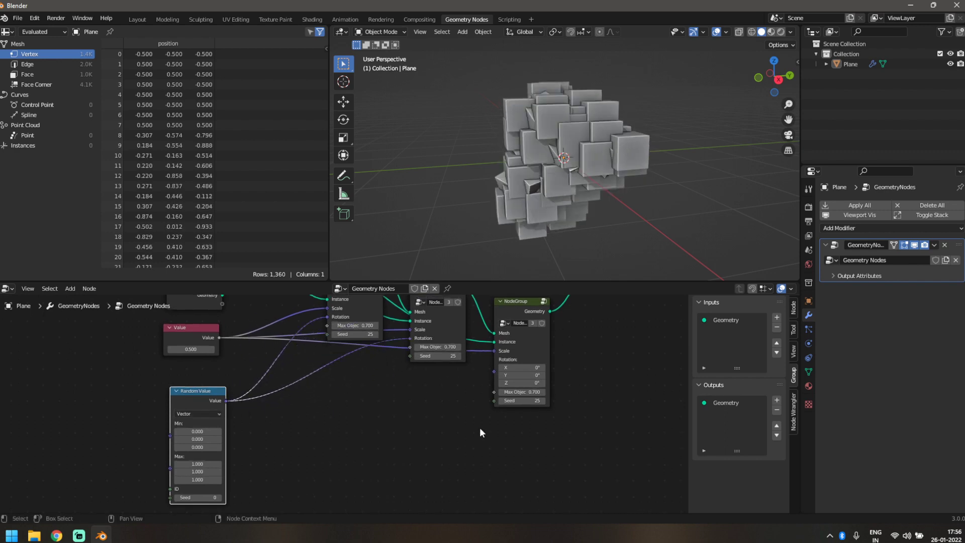
middle_drag(414, 432, 414, 448)
middle_drag(537, 180, 551, 174)
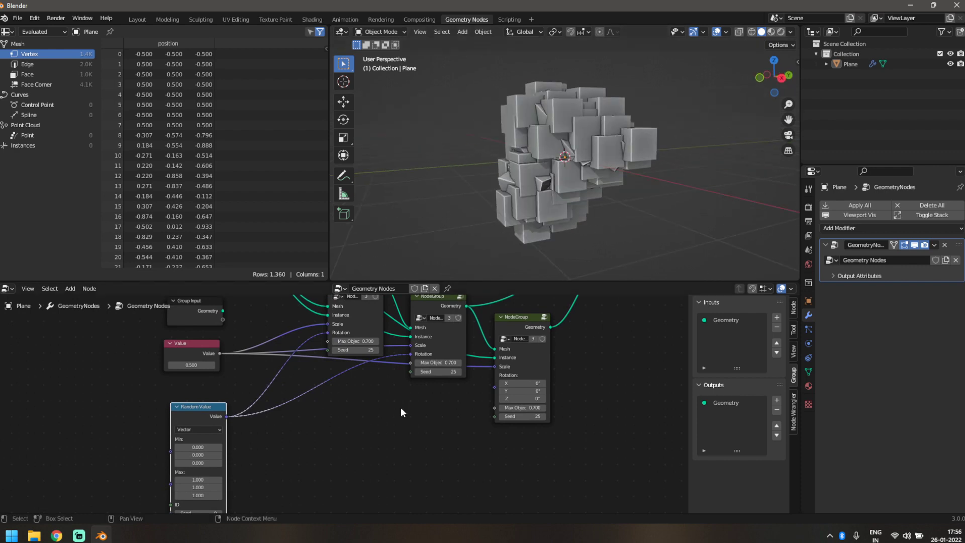
middle_drag(400, 407, 350, 427)
mouse_move(460, 337)
mouse_down()
mouse_move(508, 334)
mouse_move(517, 350)
mouse_move(454, 348)
mouse_up()
Drive all three Max components of the Random Value node with the expression #frame/20.
scroll(261, 465, down, 1)
middle_drag(261, 465, 321, 359)
drag(247, 390, 247, 403)
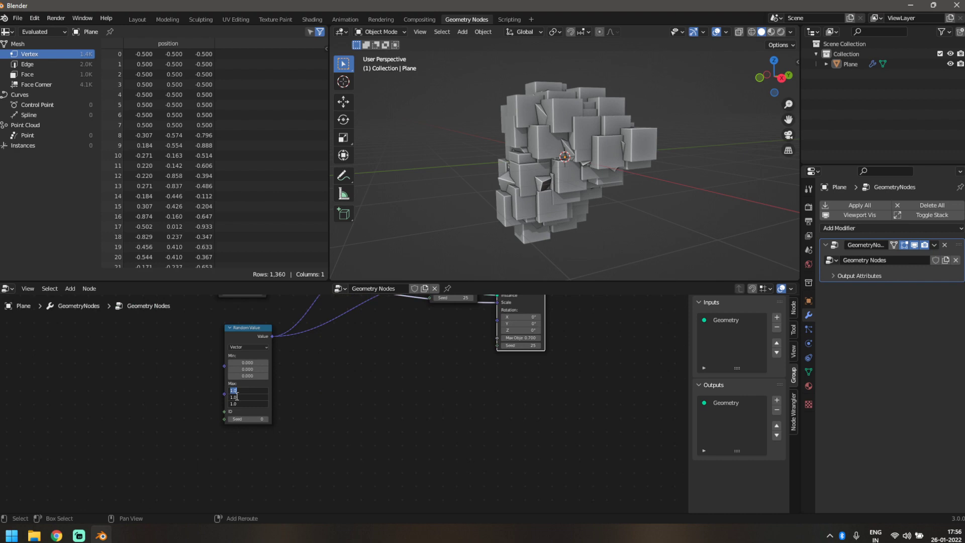
text(Tra)
text(Fra)
key(ctrl+BackSpace)
text(#frame)
key(Return)
Play the animation to examine the rotating cubes from several angles, and stop the playback.
key(space)
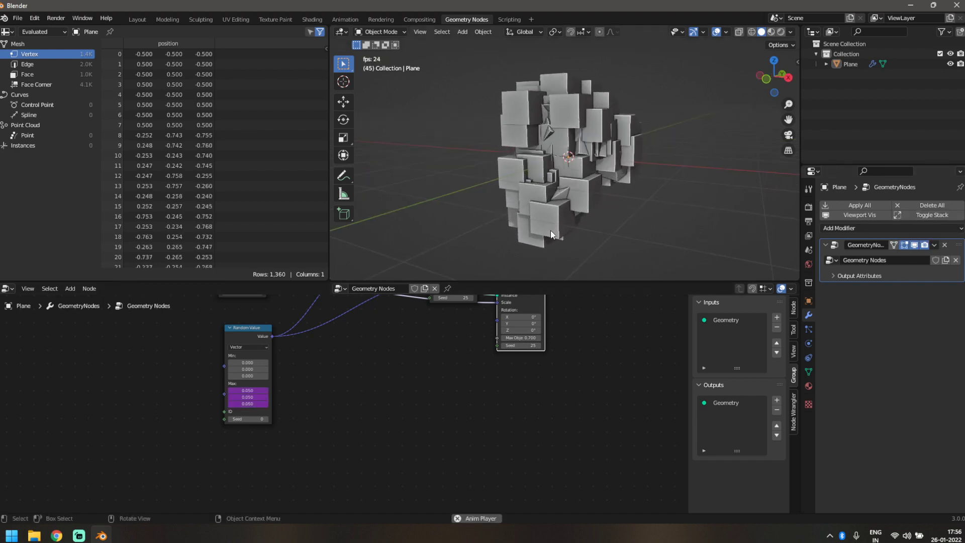
mouse_move(550, 231)
middle_down()
mouse_move(448, 231)
mouse_move(555, 238)
middle_up()
scroll(448, 232, up, 1)
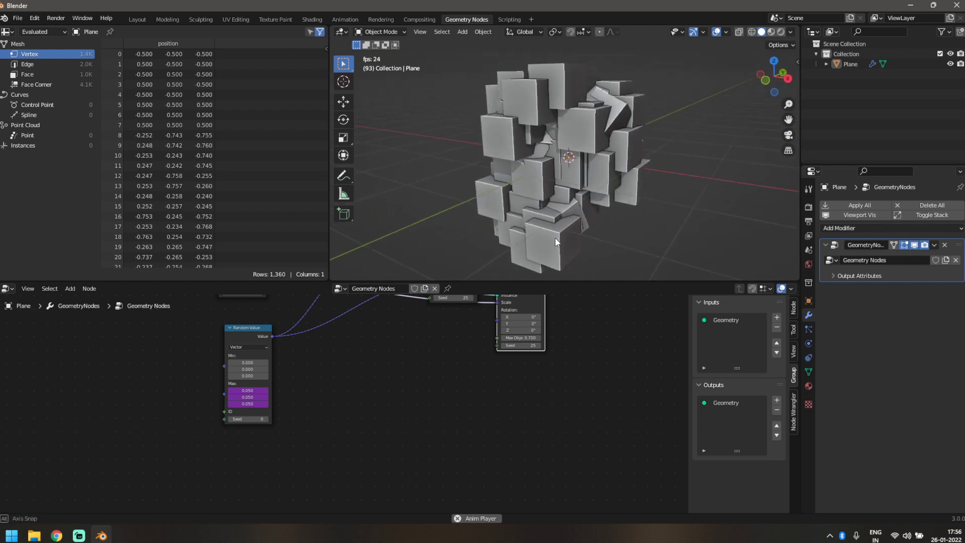
scroll(225, 438, up, 2)
middle_drag(456, 218, 498, 194)
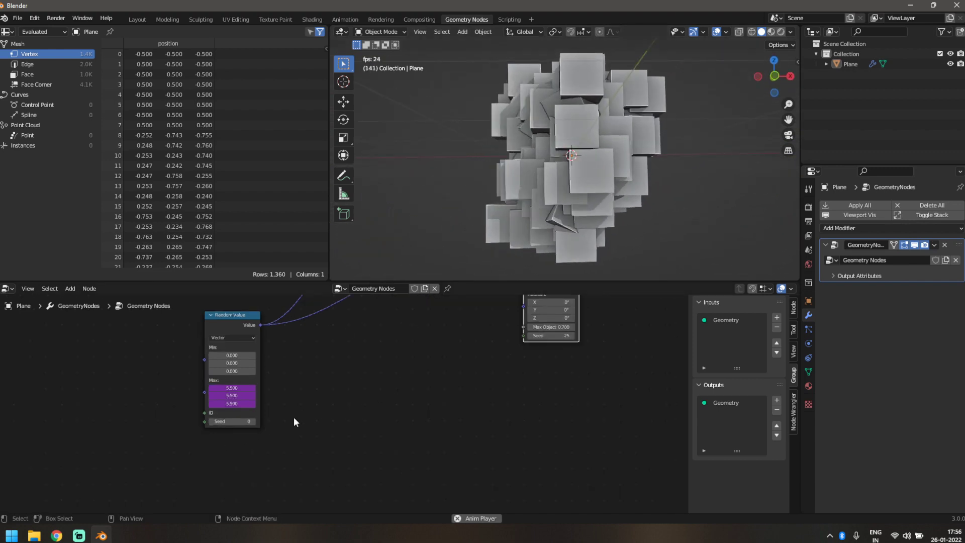
key(space)
Change the driver expression of the Random Value's three Max components to frame/10, and preview the animation.
drag(236, 389, 236, 404)
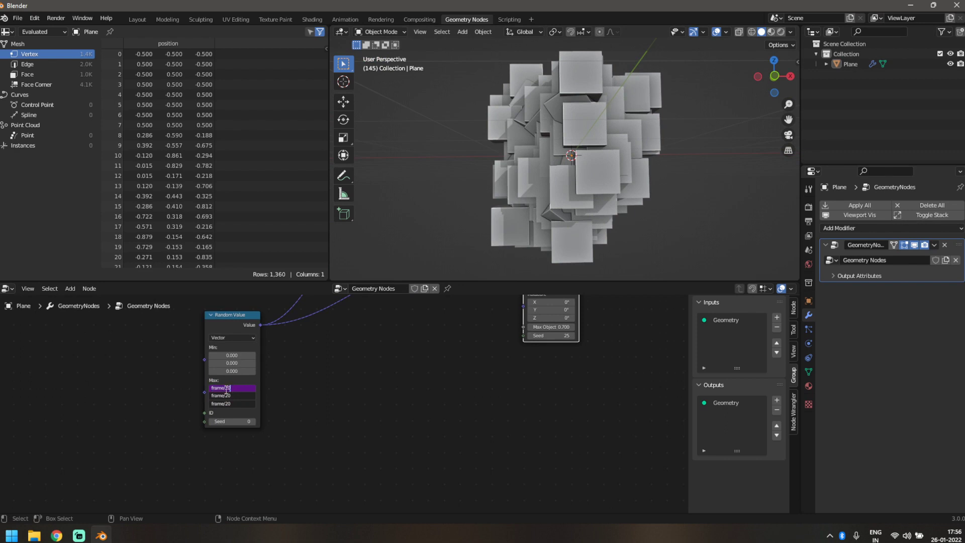
key(Return)
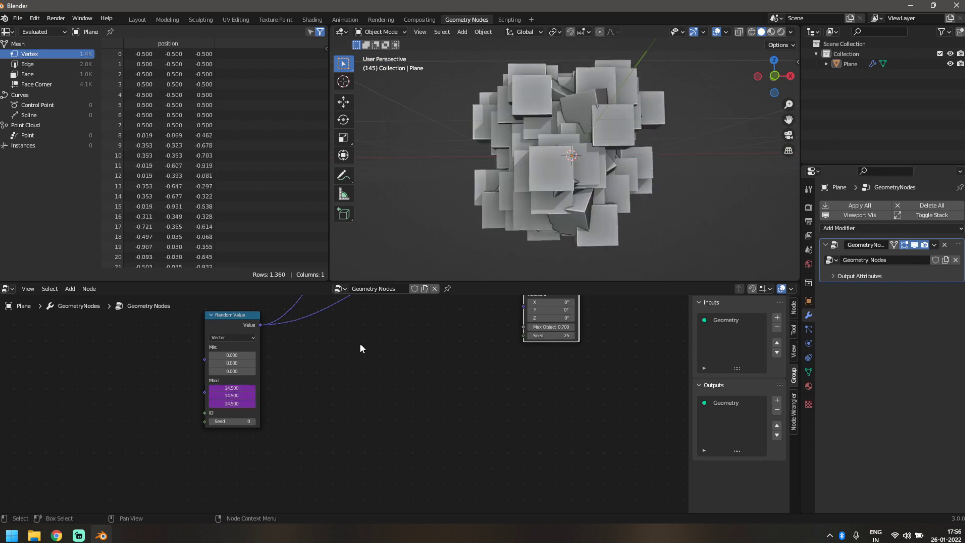
middle_drag(478, 188, 557, 204)
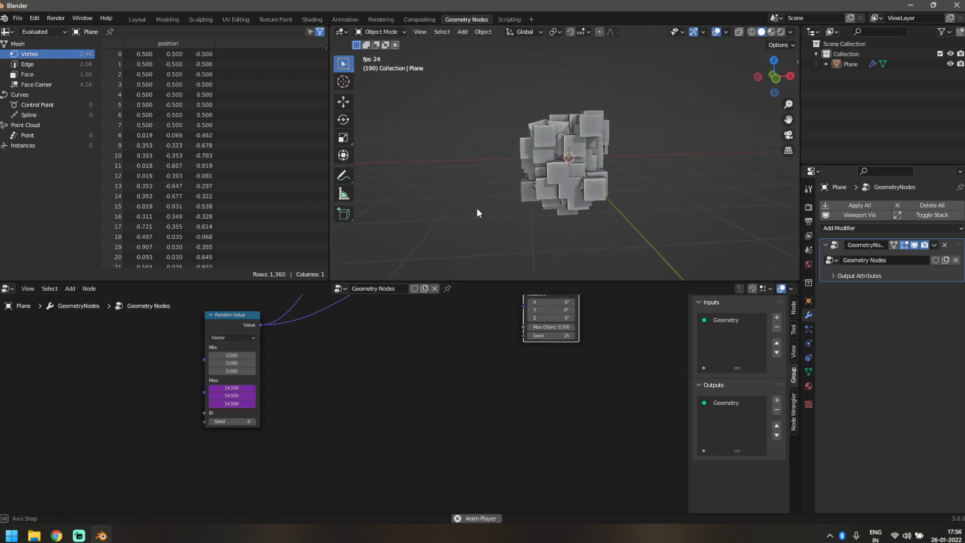
middle_drag(463, 210, 615, 212)
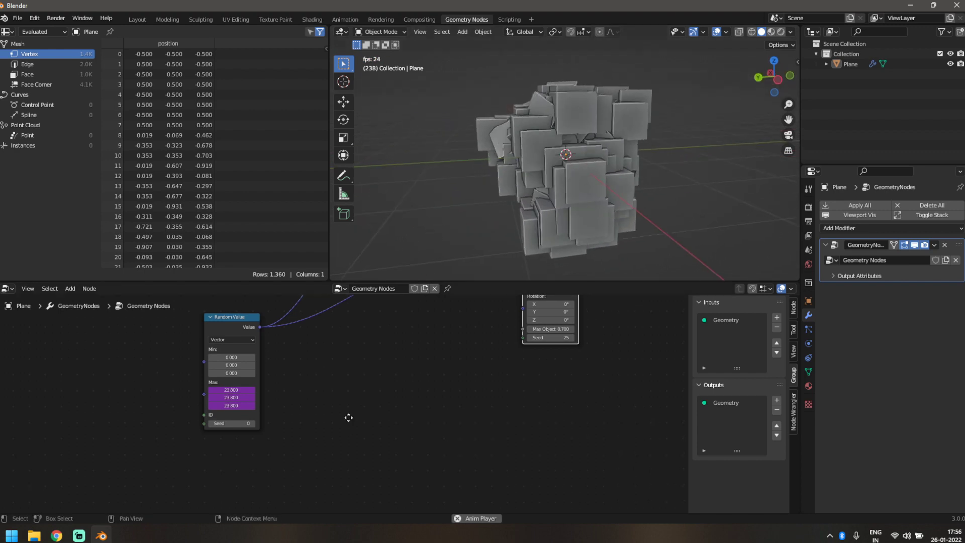
middle_drag(348, 416, 374, 497)
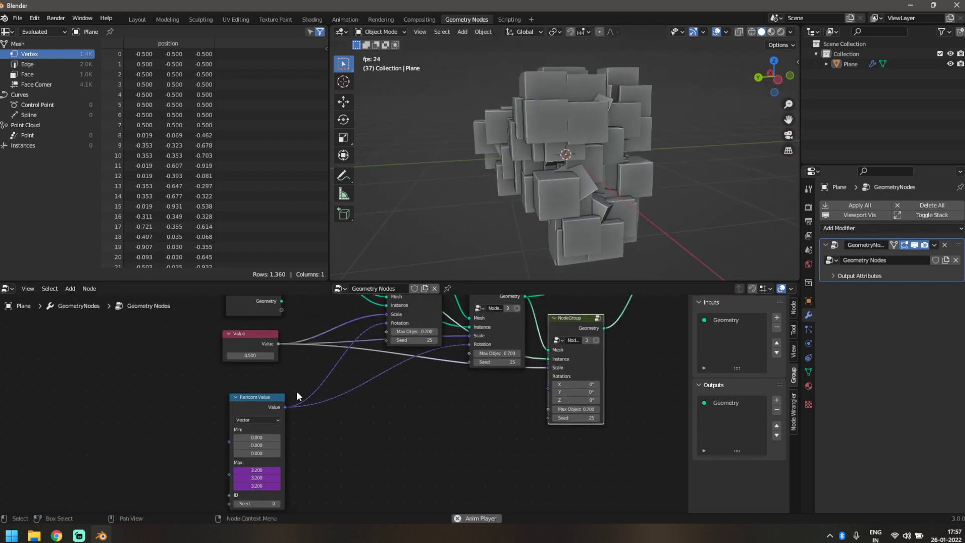
key(space)
Move the Cube node farther away from the other nodes and gather its outgoing Mesh links through a reroute point.
middle_drag(276, 360, 284, 447)
drag(260, 305, 84, 330)
middle_drag(196, 396, 235, 421)
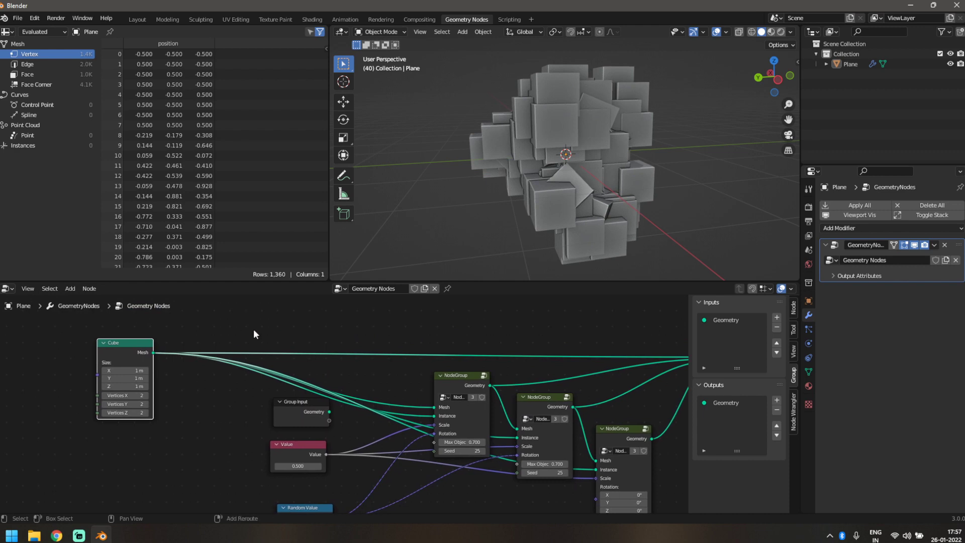
shift+right_drag(253, 329, 231, 402)
middle_drag(185, 396, 212, 394)
drag(152, 353, 126, 362)
ctrl+middle_drag(190, 386, 224, 425)
ctrl+scroll(232, 409, left, 1)
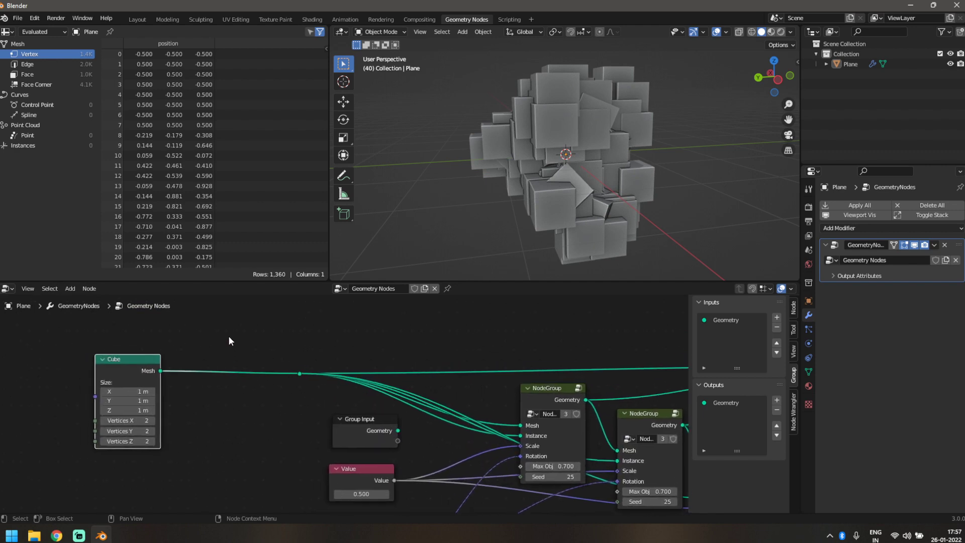
Insert a Transform node on the link between the Cube node and the reroute point.
key(shift+a)
click(222, 316)
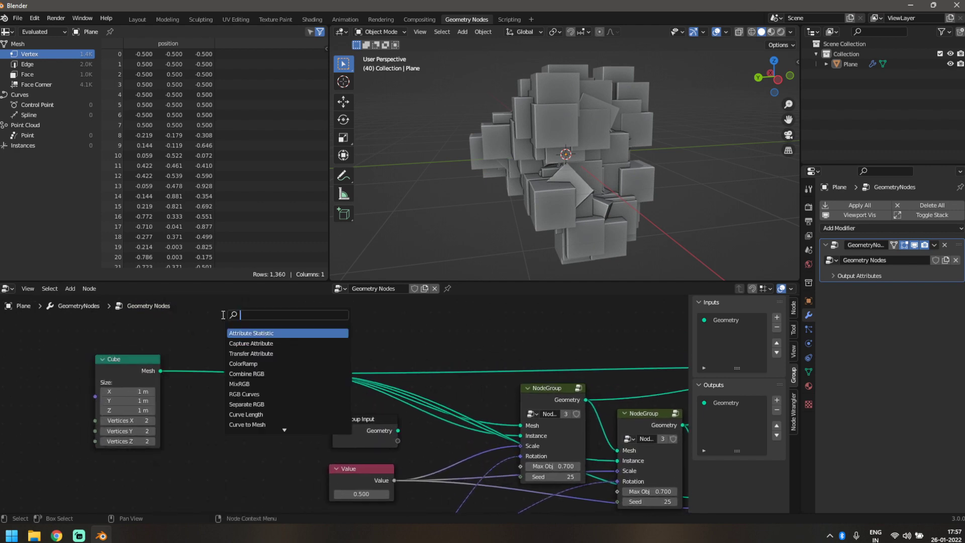
text(transform)
key(Return)
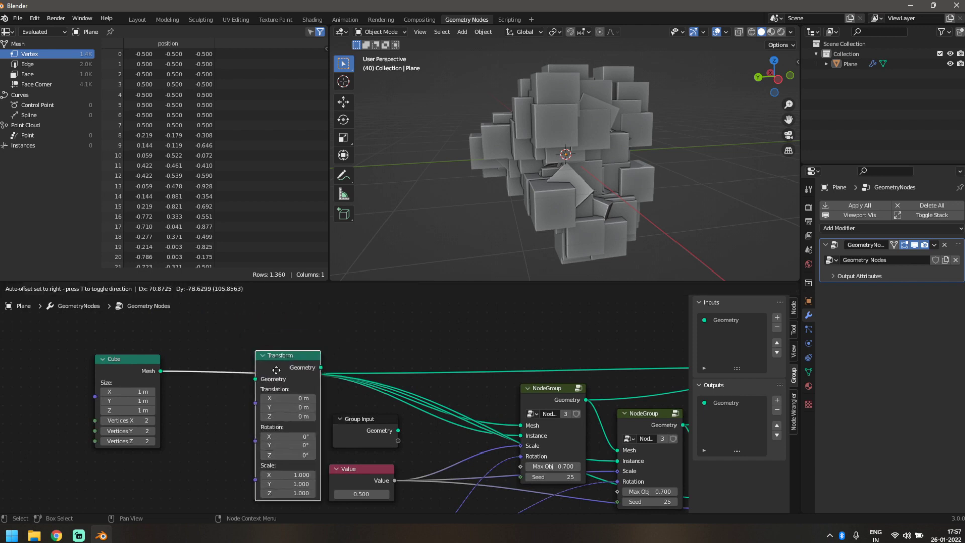
click(233, 362)
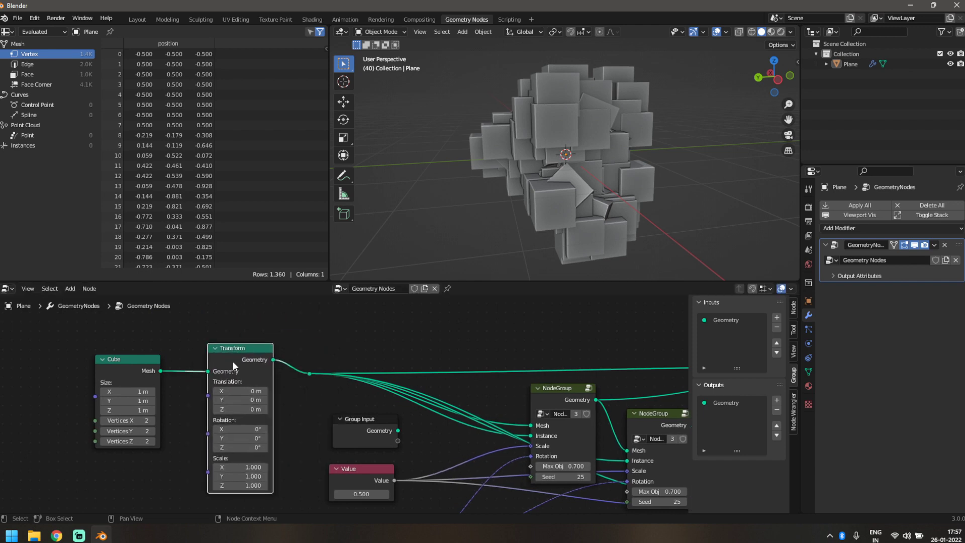
scroll(234, 412, down, 1)
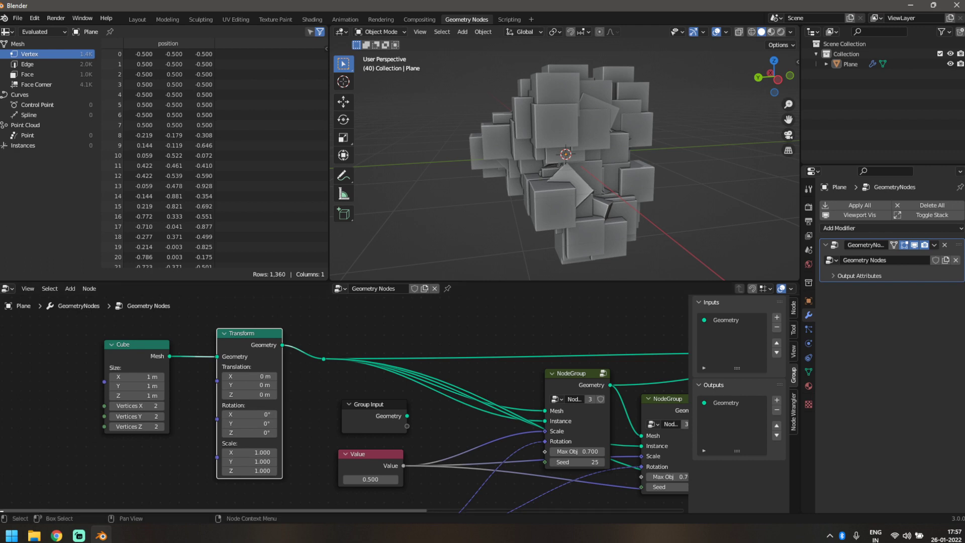
Split off a new area beneath the node editor and display the animation timeline in it.
drag(1, 510, 7, 447)
click(7, 456)
key(shift+F12)
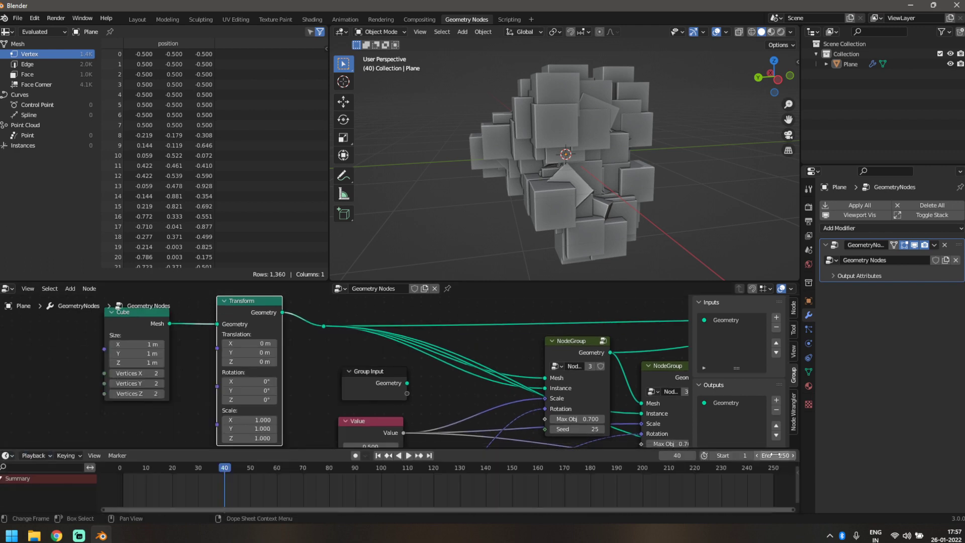
Set the animation's end frame to 400 and keyframe the Transform node's rotation at 0° on all axes at frame 1.
click(769, 454)
text(400)
key(Return)
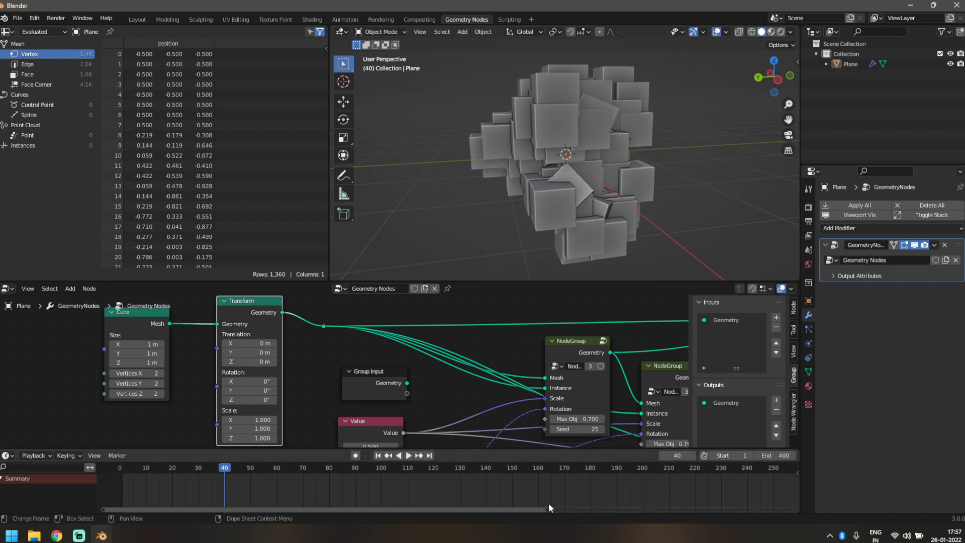
scroll(548, 503, down, 4)
click(381, 454)
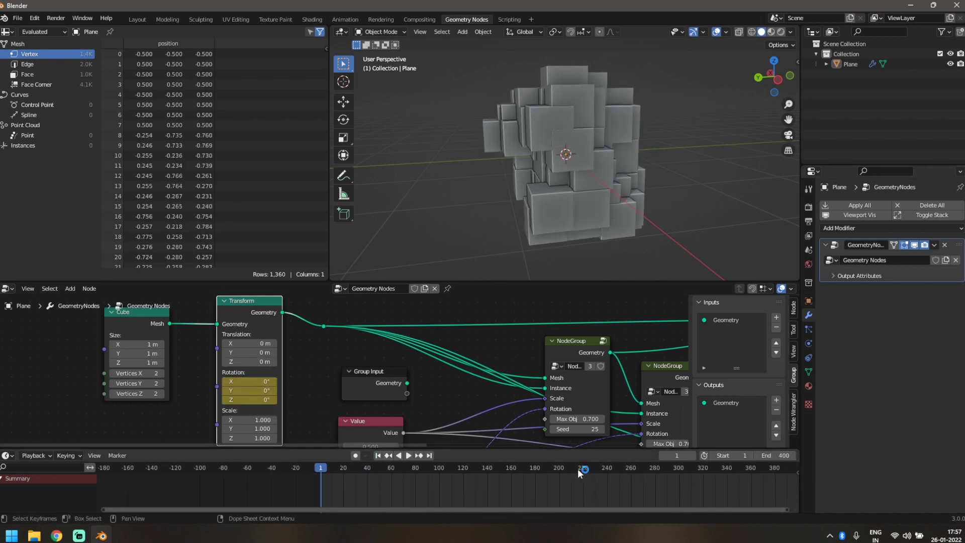
At frame 401, set the Transform node's rotation to 360° on all three axes and insert keyframes for it.
scroll(578, 471, down, 1)
click(730, 466)
drag(728, 466, 727, 467)
drag(249, 381, 250, 400)
text(360)
key(Return)
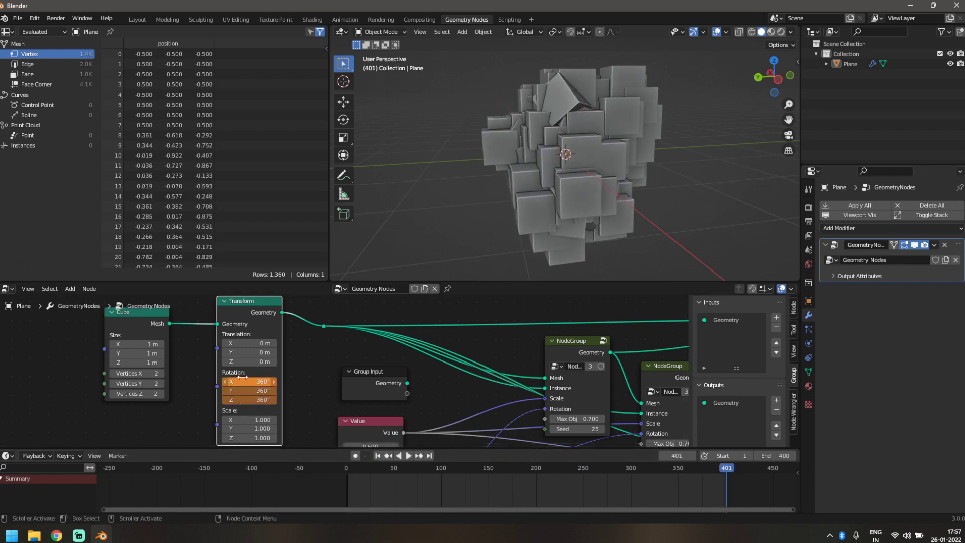
click(252, 394)
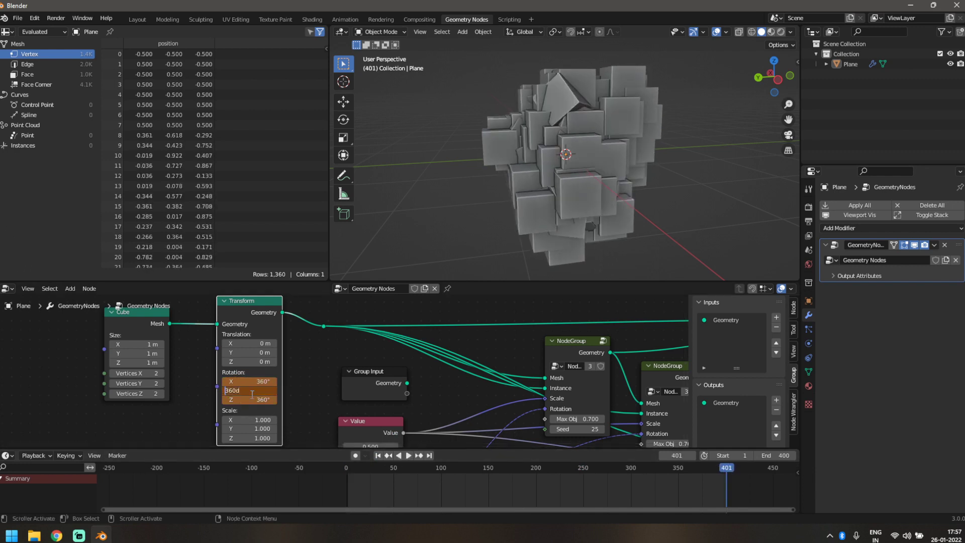
key(Return)
right_click(250, 394)
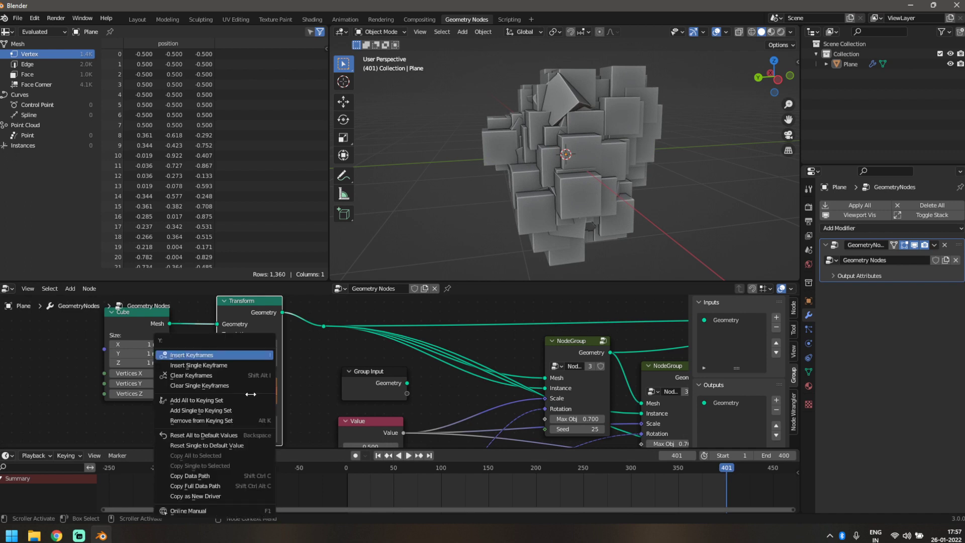
click(226, 357)
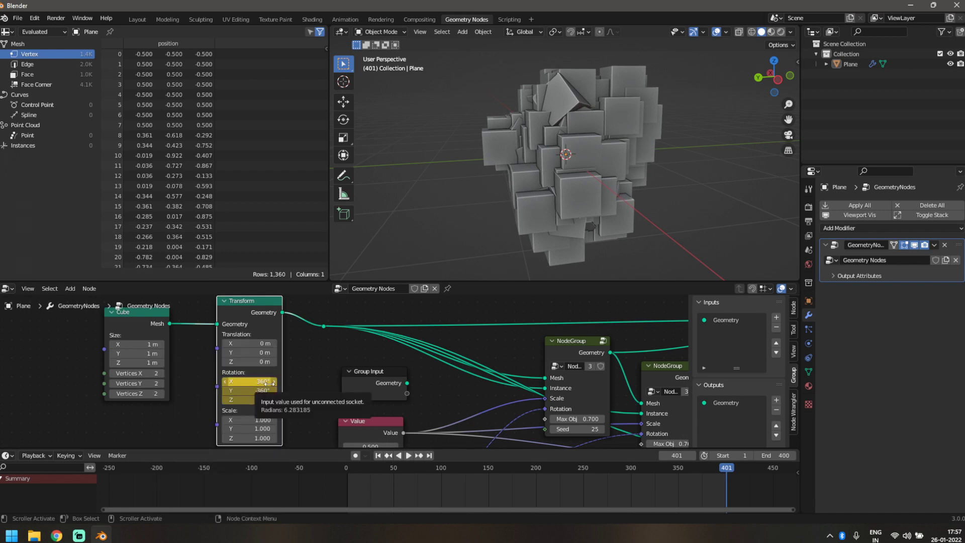
Play back the animation to check the cubes' motion, and select the Plane object.
scroll(269, 383, down, 3)
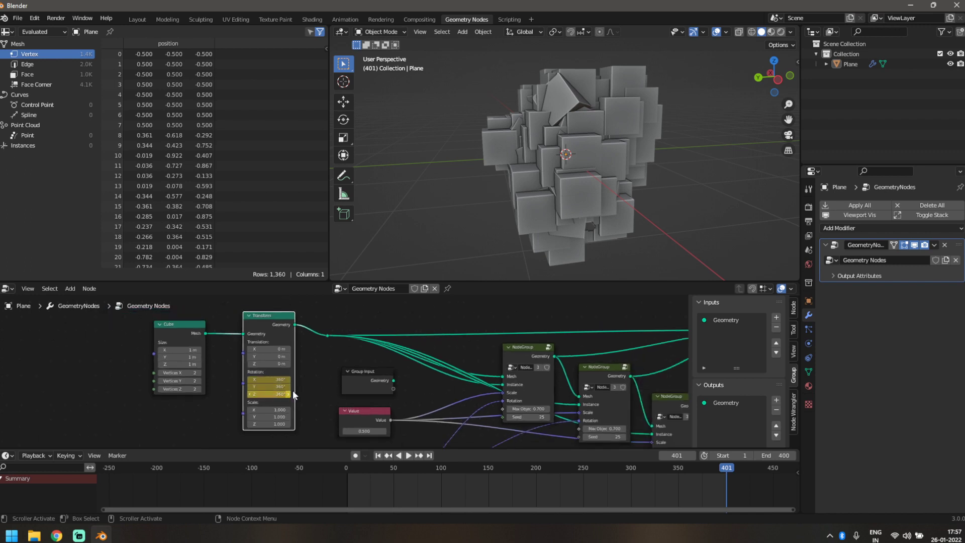
middle_drag(591, 206, 502, 235)
key(space)
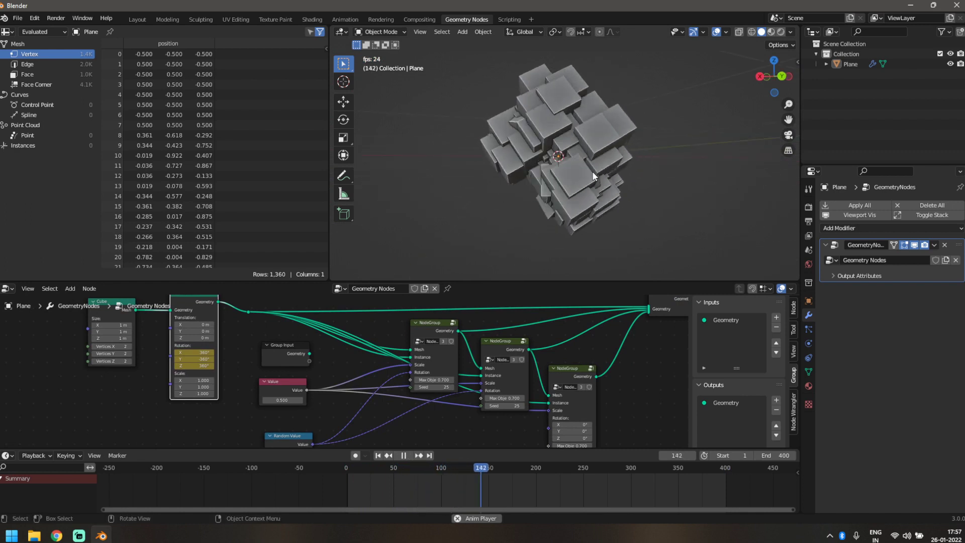
key(space)
click(553, 172)
Change the driver expressions of the Random Value's first two Max components to -frame/10.
middle_drag(285, 426, 299, 317)
scroll(300, 319, up, 3)
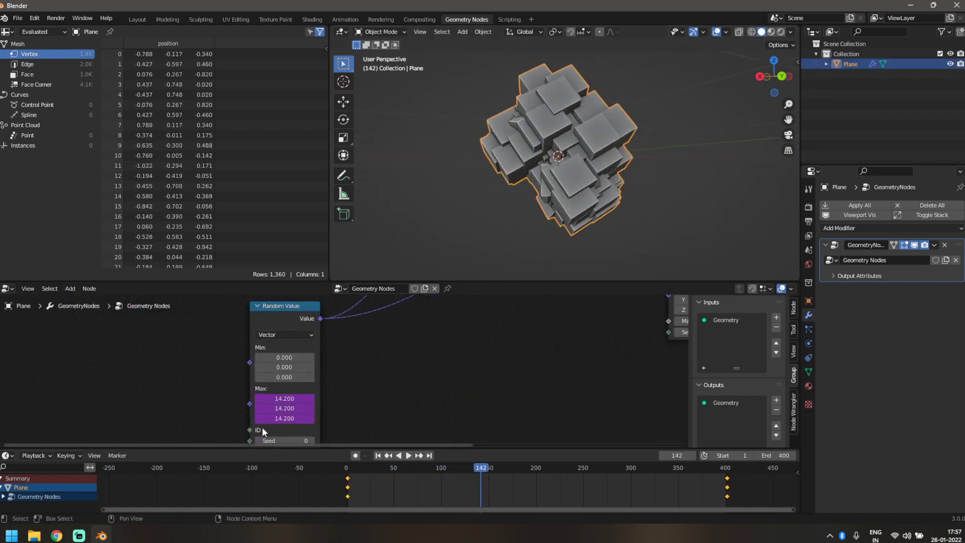
click(301, 406)
text(frame/10)
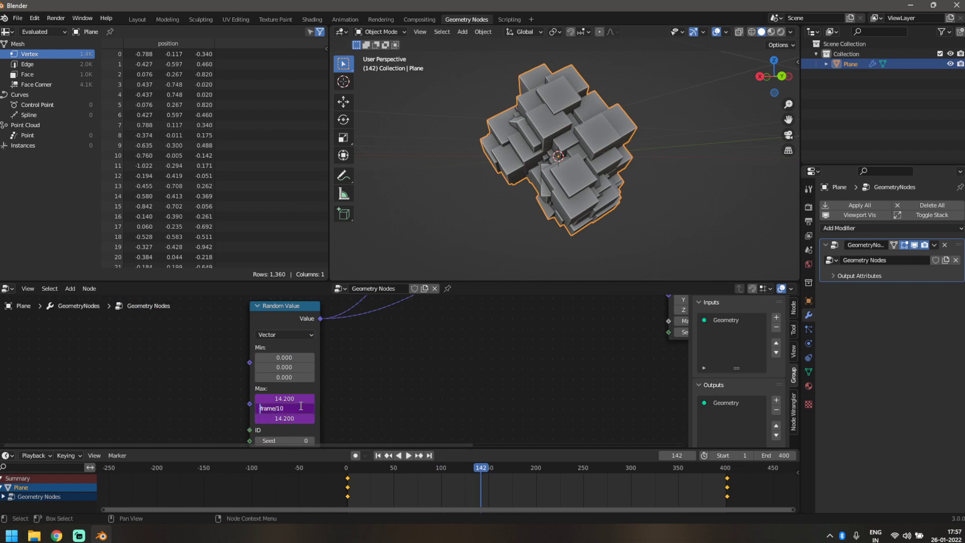
text(#)
key(Return)
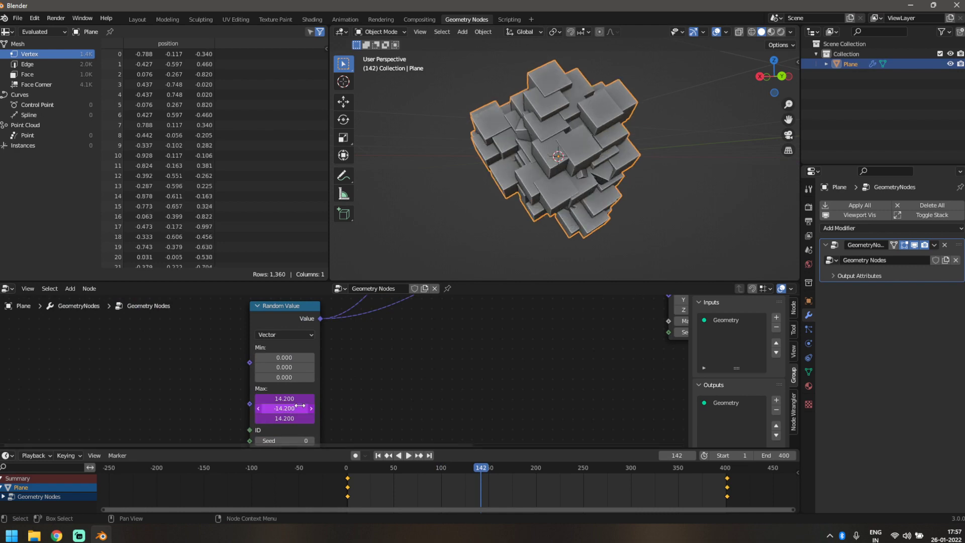
double_click(270, 398)
key(Return)
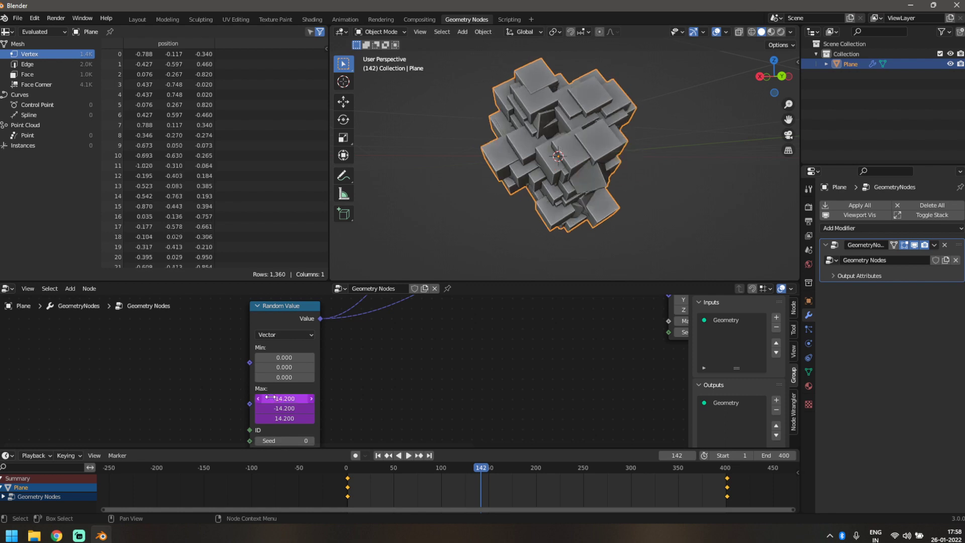
Deselect the object and preview the animation with the negated rotation drivers from a lower viewing angle.
click(422, 236)
key(space)
middle_drag(423, 233, 442, 246)
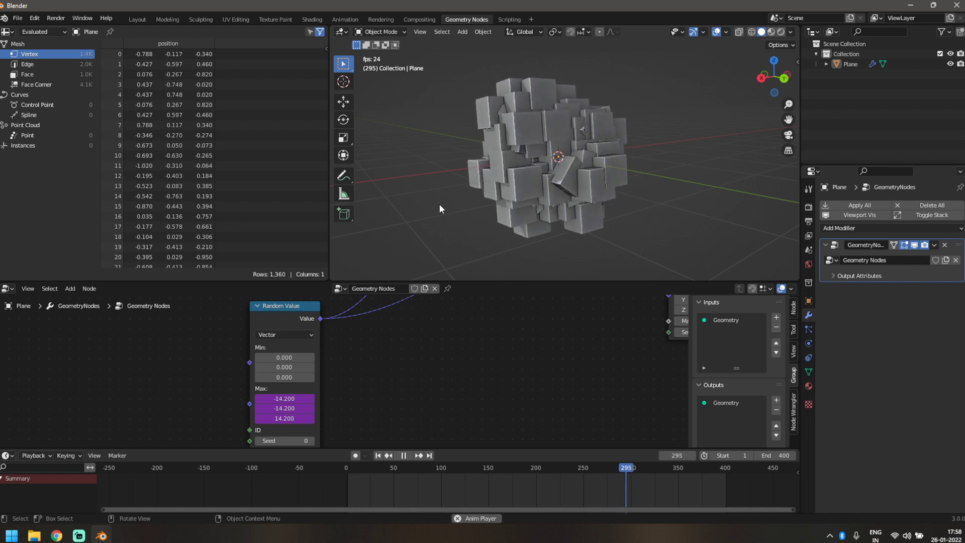
key(space)
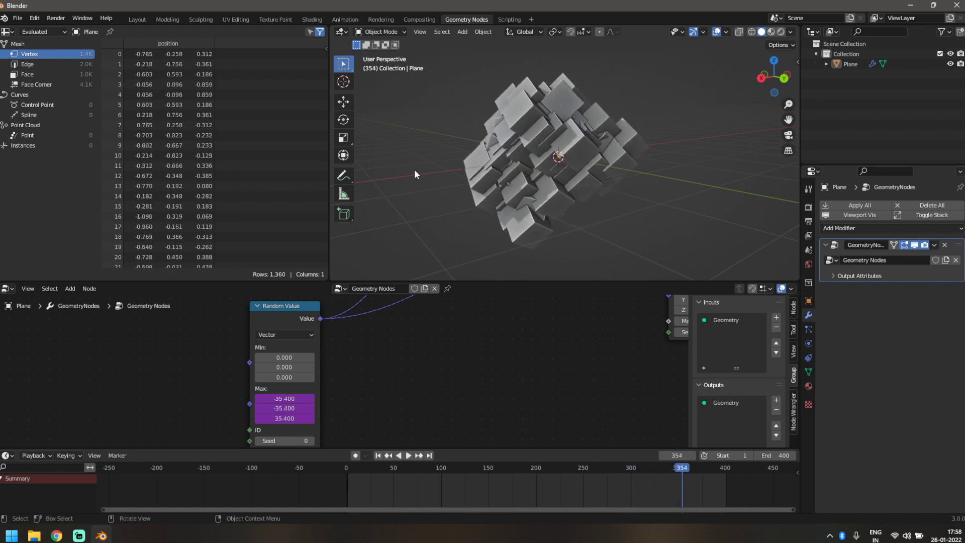
Switch the spreadsheet area to the Shader Editor and hide its sidebar.
click(7, 31)
click(7, 31)
click(7, 31)
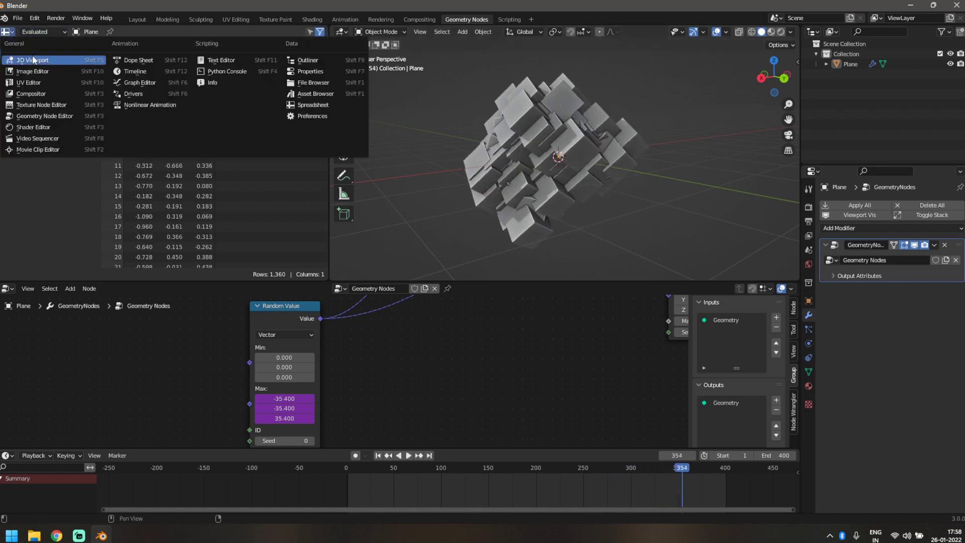
click(46, 126)
key(n)
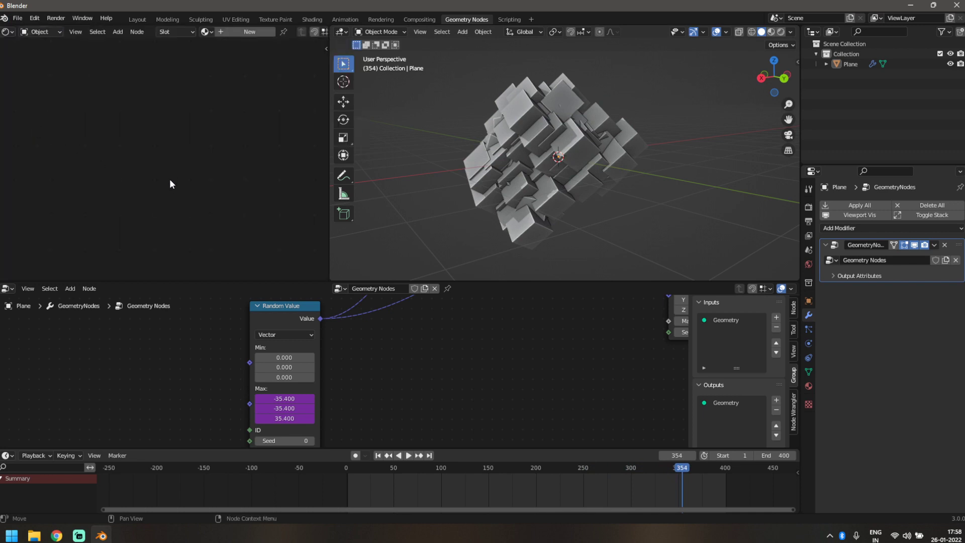
Move the Group Output node farther away and insert a Set Material node between Join Geometry and Group Output.
scroll(342, 347, down, 3)
middle_drag(652, 311, 372, 433)
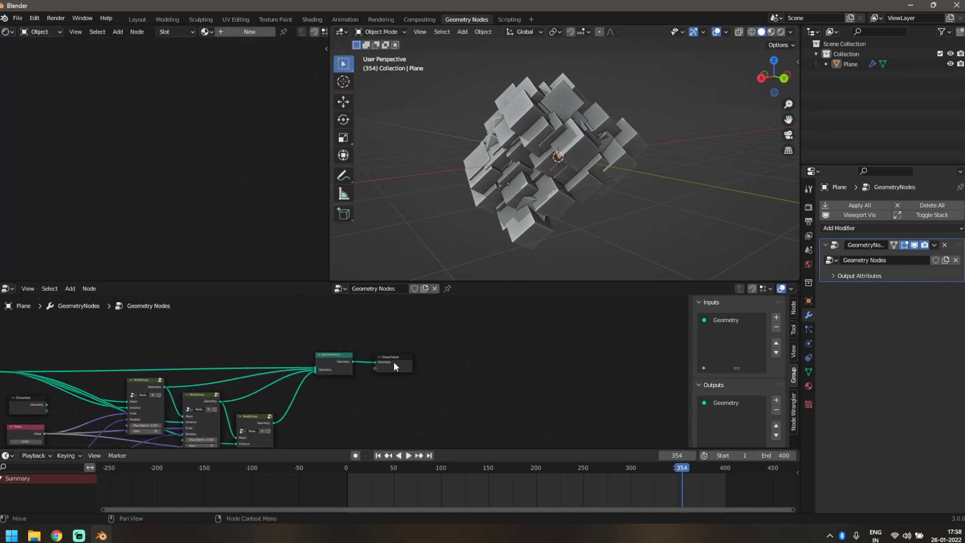
drag(394, 361, 477, 359)
scroll(380, 387, up, 4)
middle_drag(414, 315, 378, 368)
key(shift+a)
text(set)
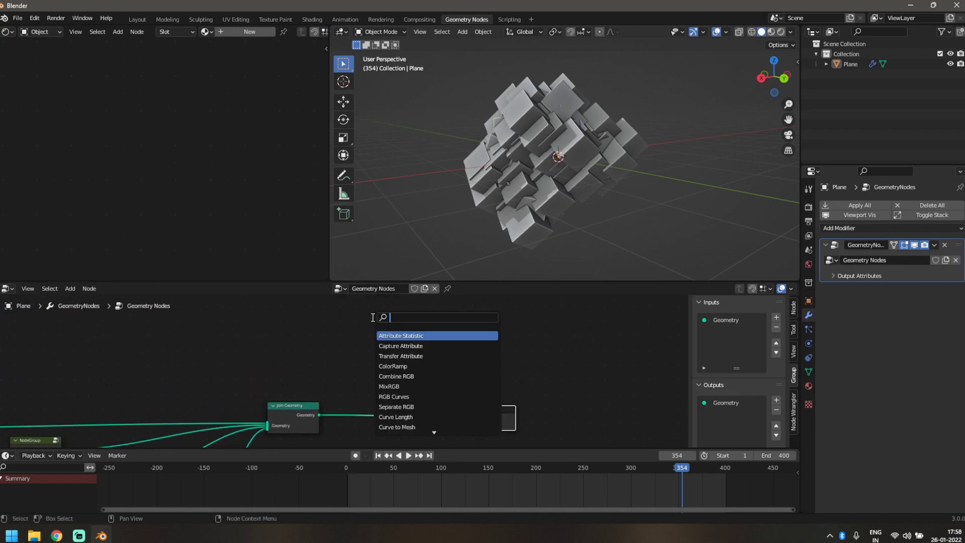
key(Down)
key(Return)
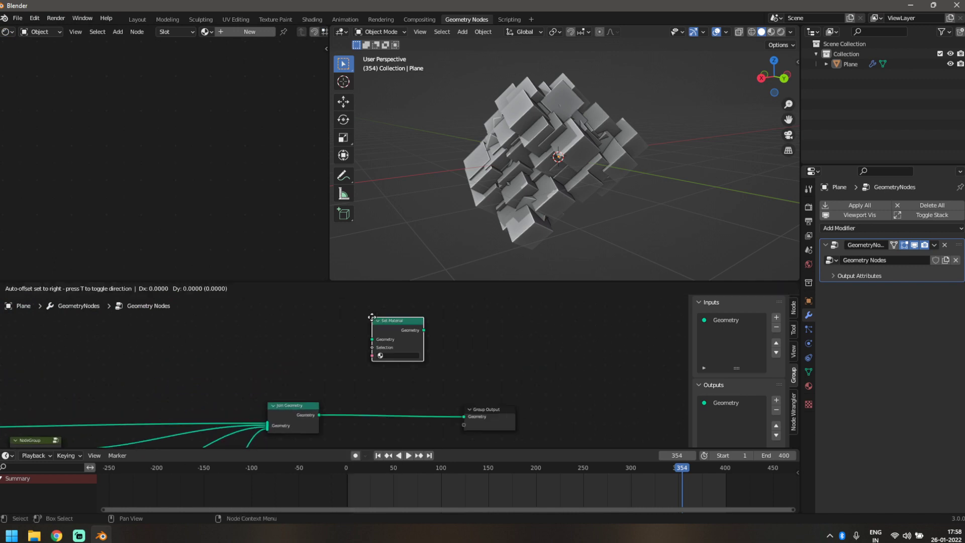
click(372, 392)
Choose the existing Material in the Set Material node and assign the same material to the object in the Shader Editor.
click(394, 431)
click(397, 443)
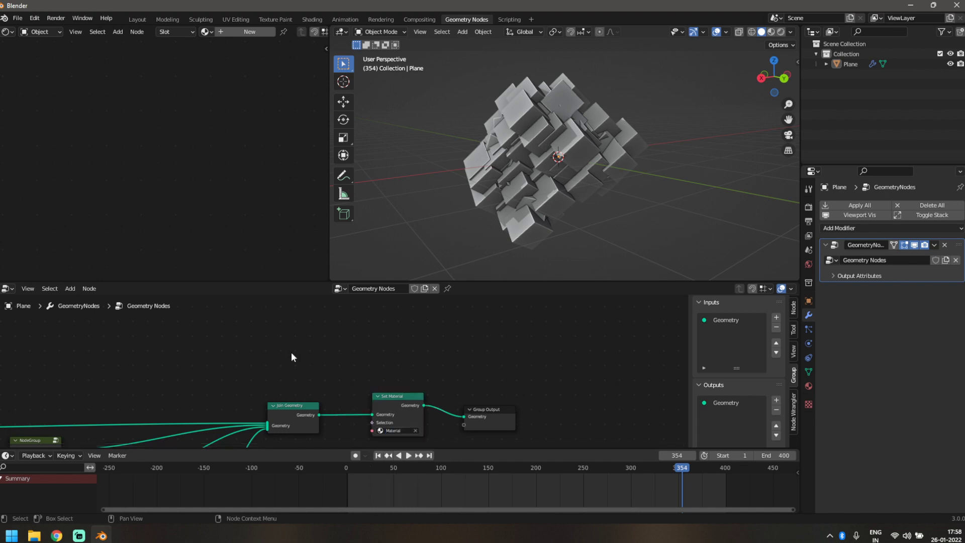
scroll(458, 334, up, 5)
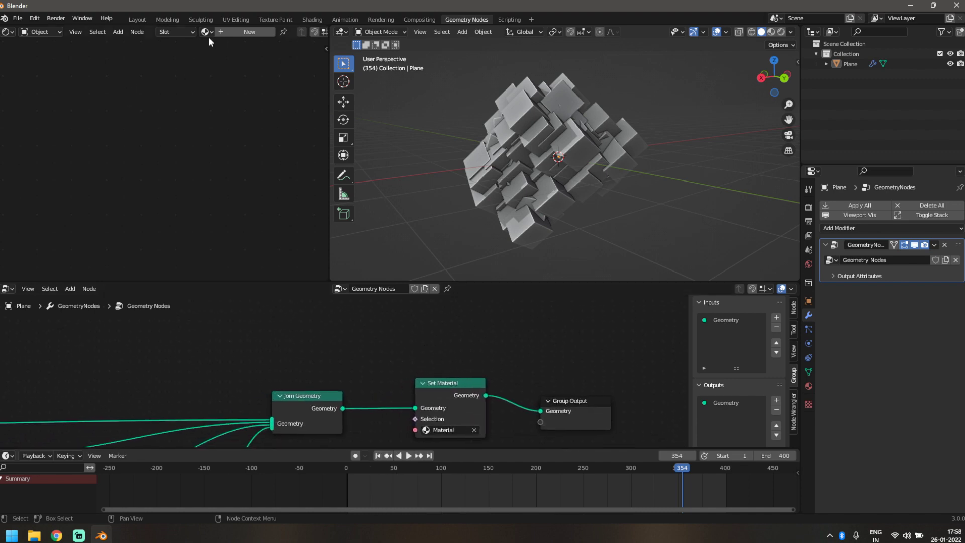
click(216, 47)
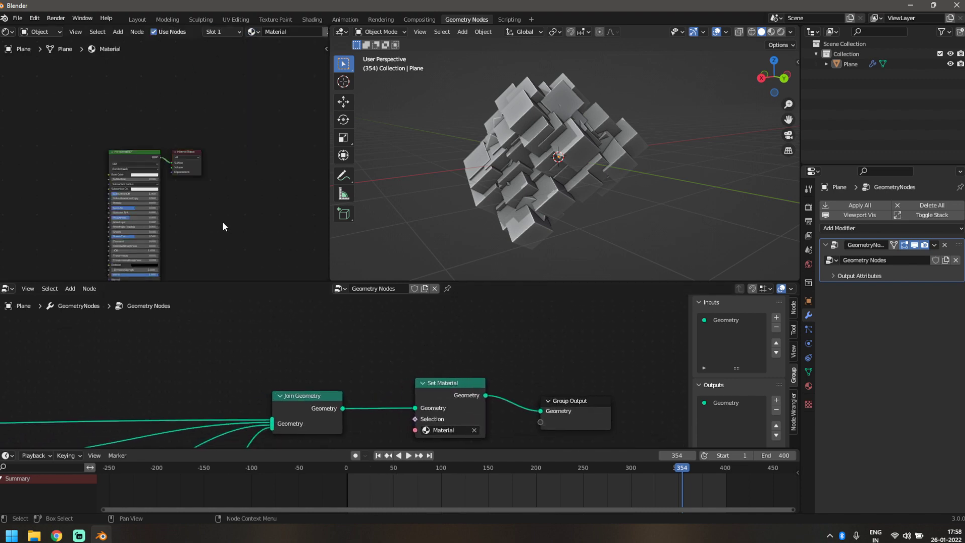
Move the Principled BSDF away from the Material Output and insert a Mix Shader node on the link between them.
scroll(222, 221, up, 4)
middle_drag(211, 218, 264, 209)
drag(163, 140, 113, 205)
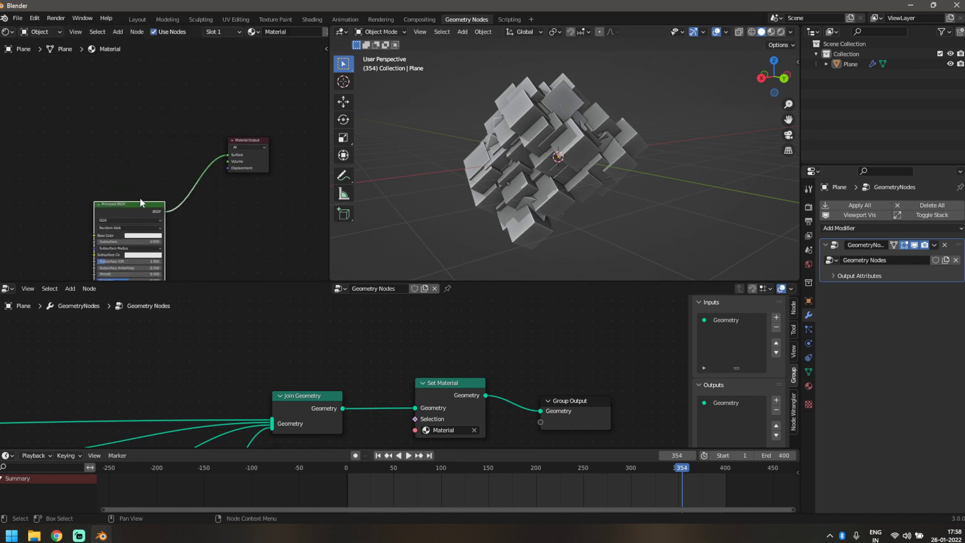
middle_drag(215, 189, 253, 218)
key(shift+a)
click(218, 160)
text(mi)
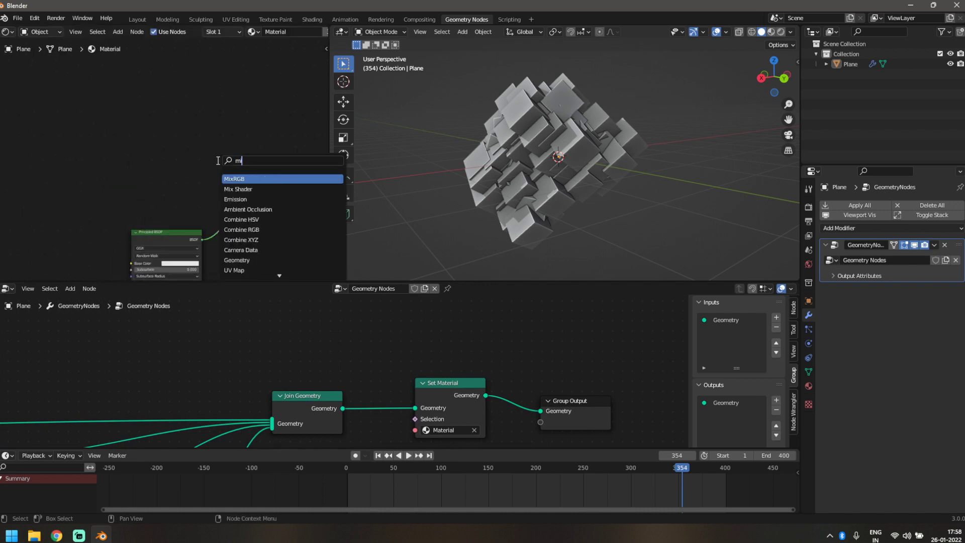
text(x)
key(Down)
key(Return)
click(220, 194)
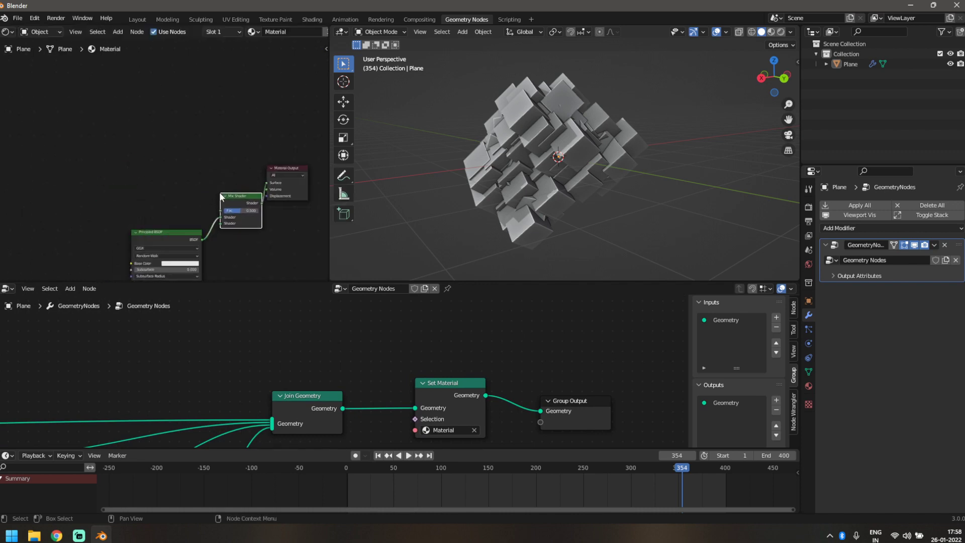
middle_drag(293, 242, 258, 240)
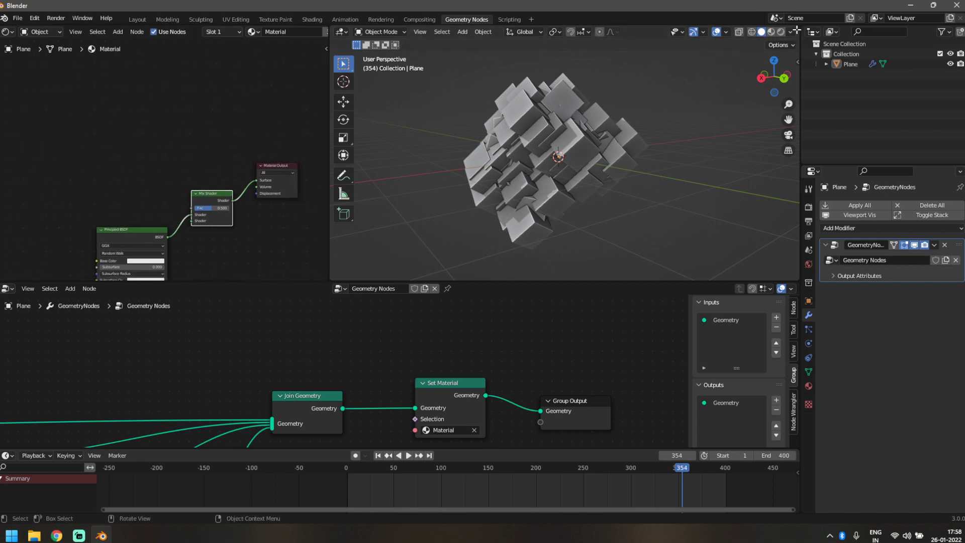
Show the viewport in rendered shading and switch the render engine to Cycles.
click(781, 32)
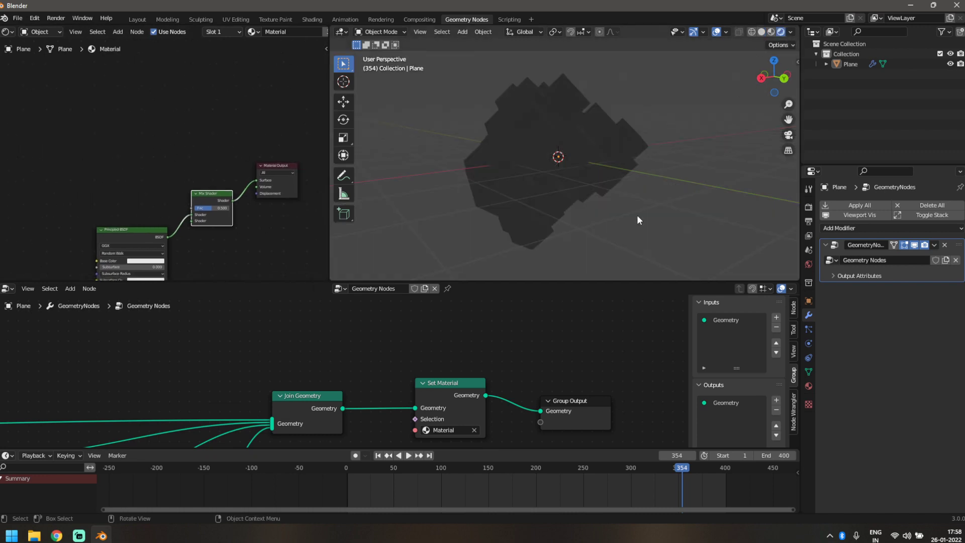
click(808, 207)
click(920, 205)
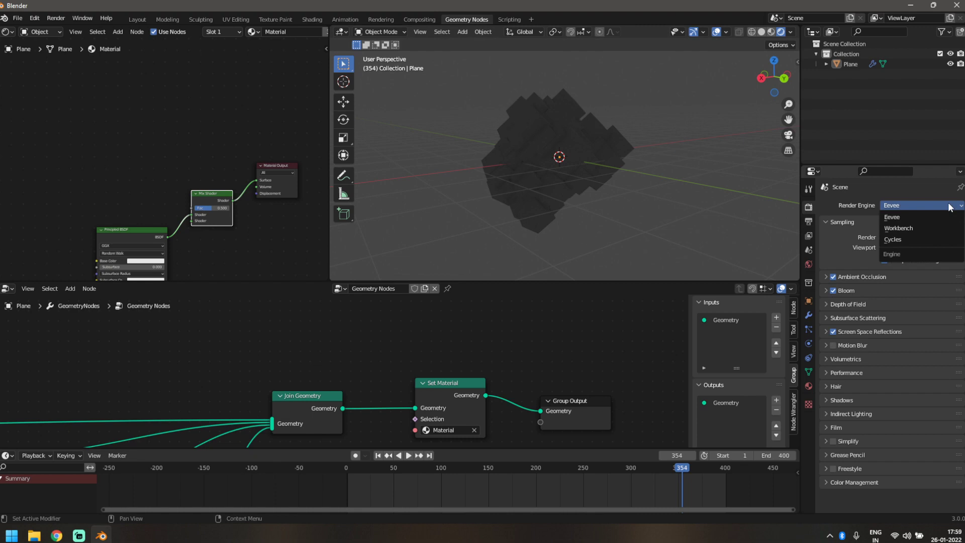
click(907, 239)
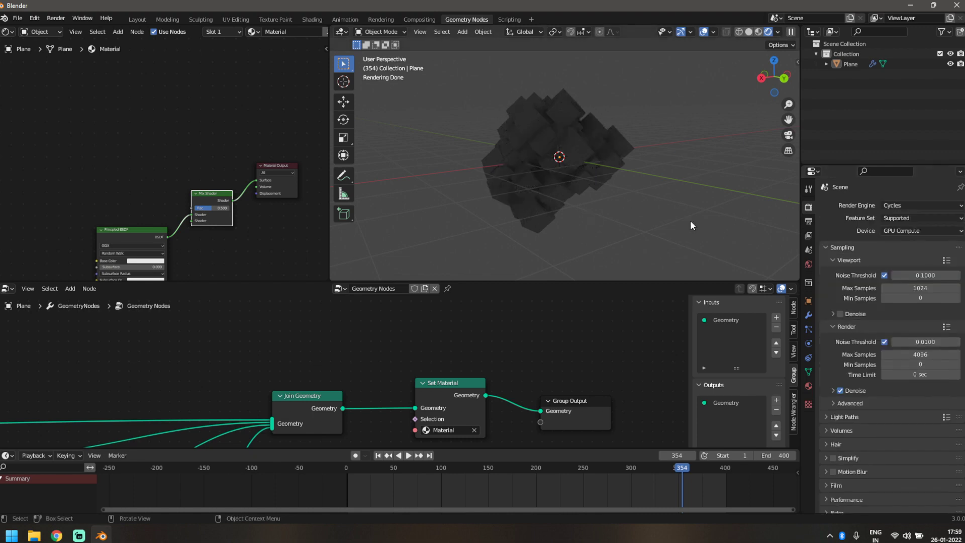
middle_drag(540, 243, 598, 263)
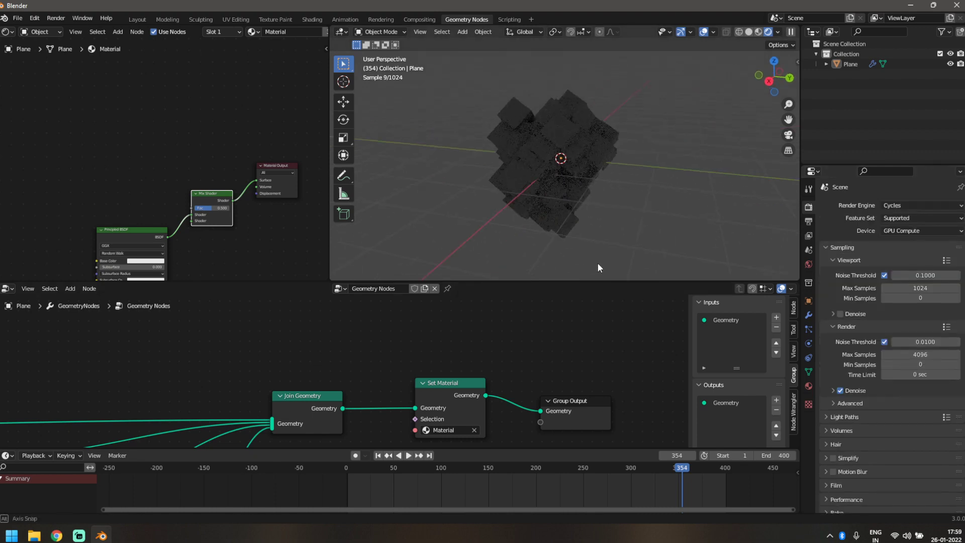
middle_drag(498, 183, 517, 189)
Use an Environment Texture for the world's background colour and load the abandoned_greenhouse image into it.
click(808, 264)
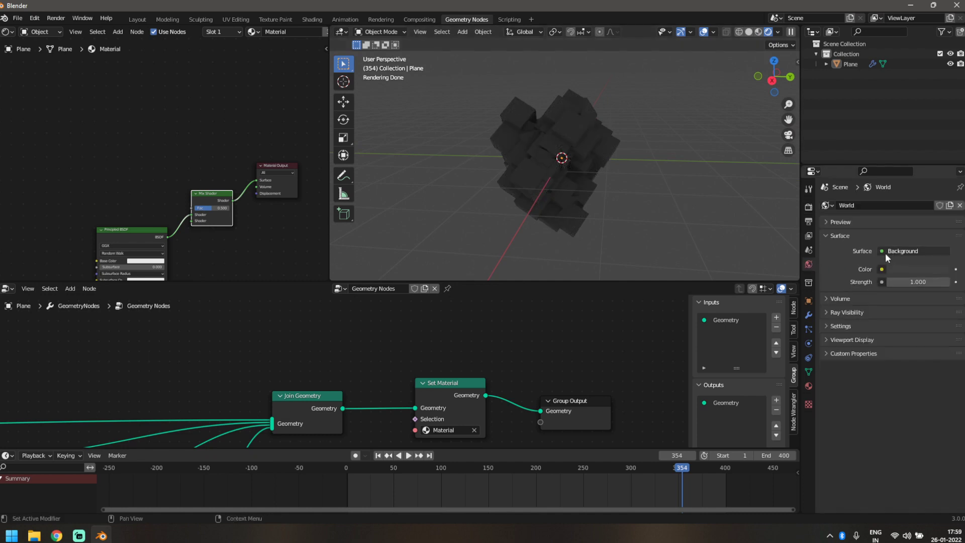
click(882, 269)
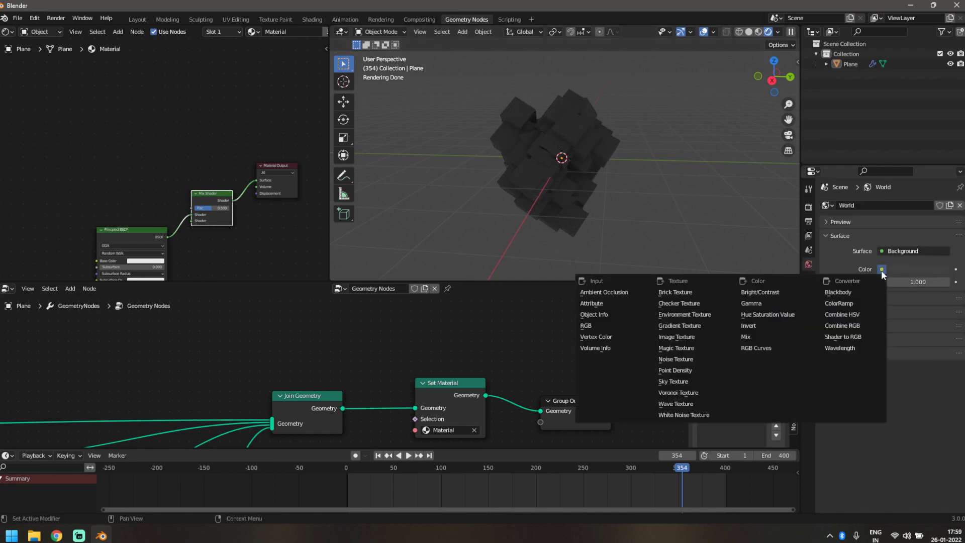
click(697, 316)
click(926, 284)
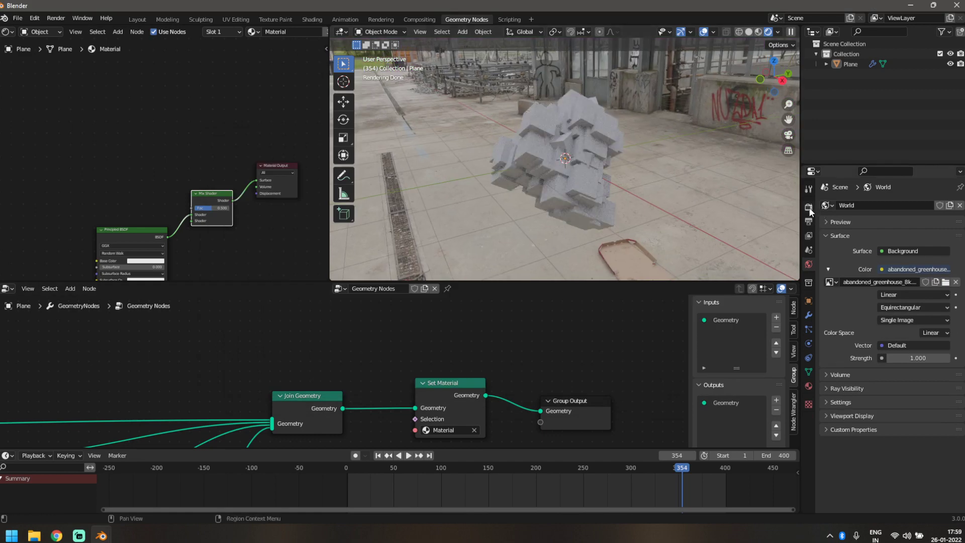
Make the film background transparent in the render settings and check the cube cluster from another angle.
click(808, 207)
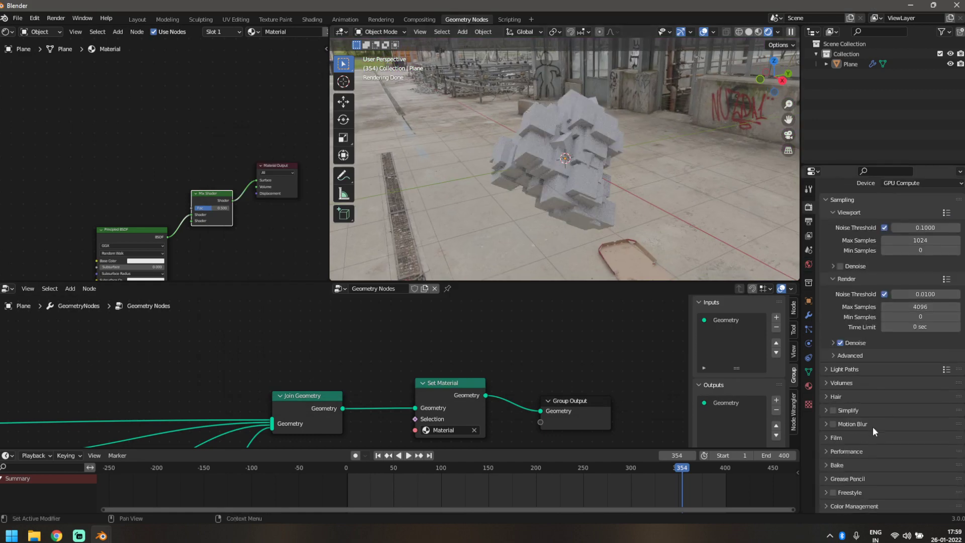
click(827, 437)
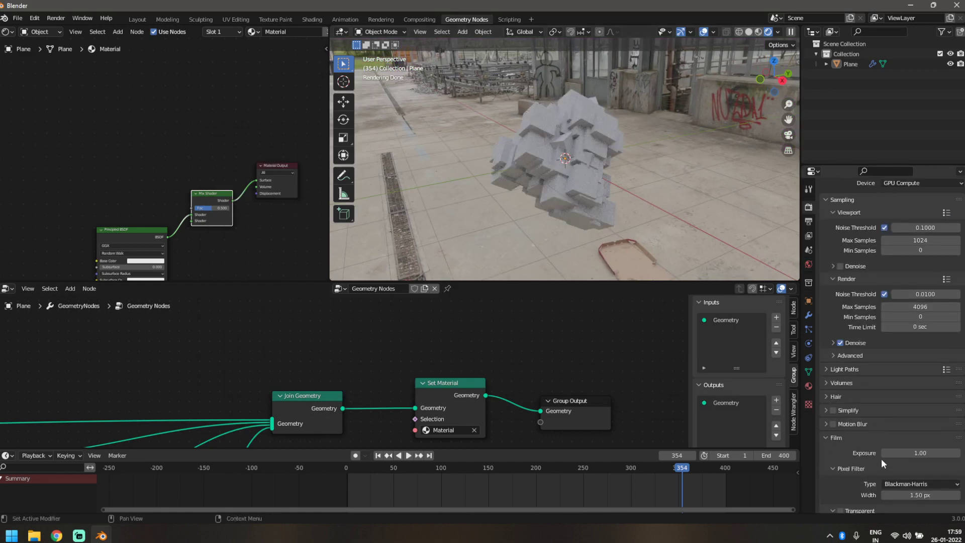
scroll(834, 499, down, 1)
click(841, 486)
middle_drag(506, 222, 572, 188)
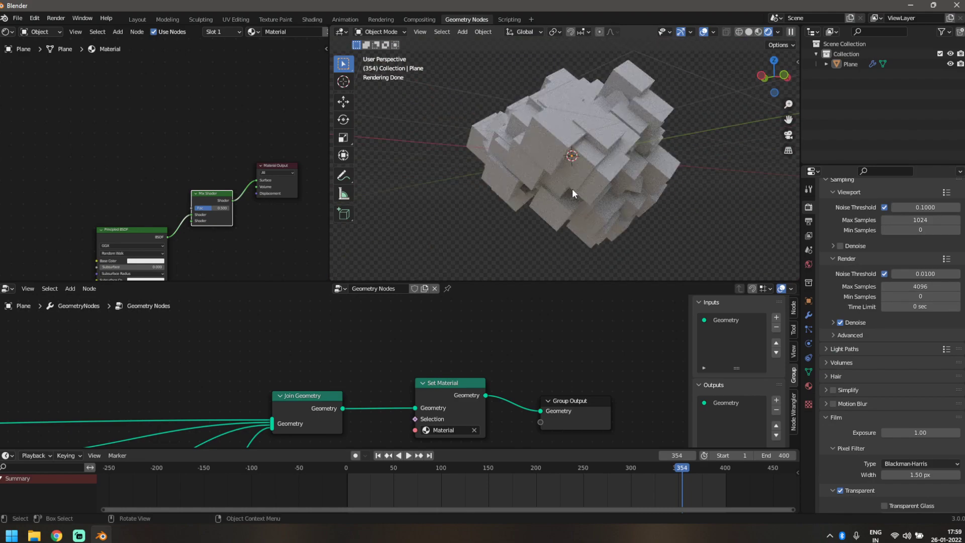
Move the Principled BSDF lower in the material graph and add a Noise Texture node on its input side.
scroll(164, 168, down, 3)
middle_drag(164, 186, 256, 191)
scroll(178, 177, up, 2)
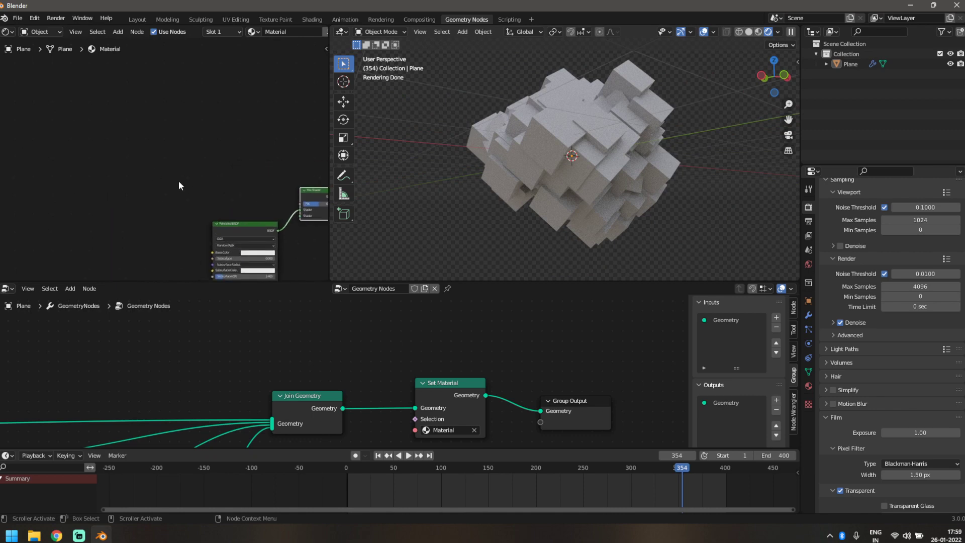
middle_drag(179, 180, 126, 164)
scroll(169, 175, up, 1)
drag(183, 217, 166, 243)
middle_drag(171, 162, 179, 163)
key(shift+a)
click(174, 158)
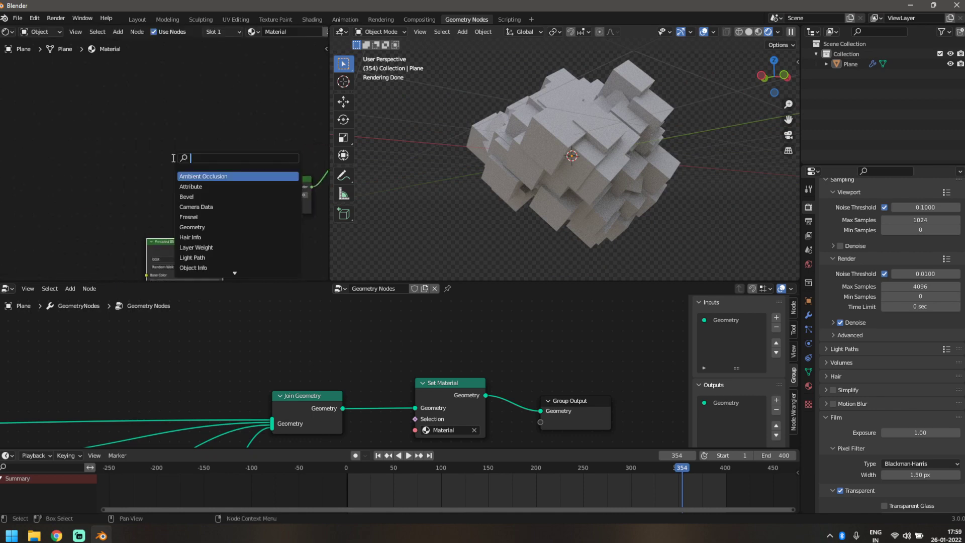
text(noise)
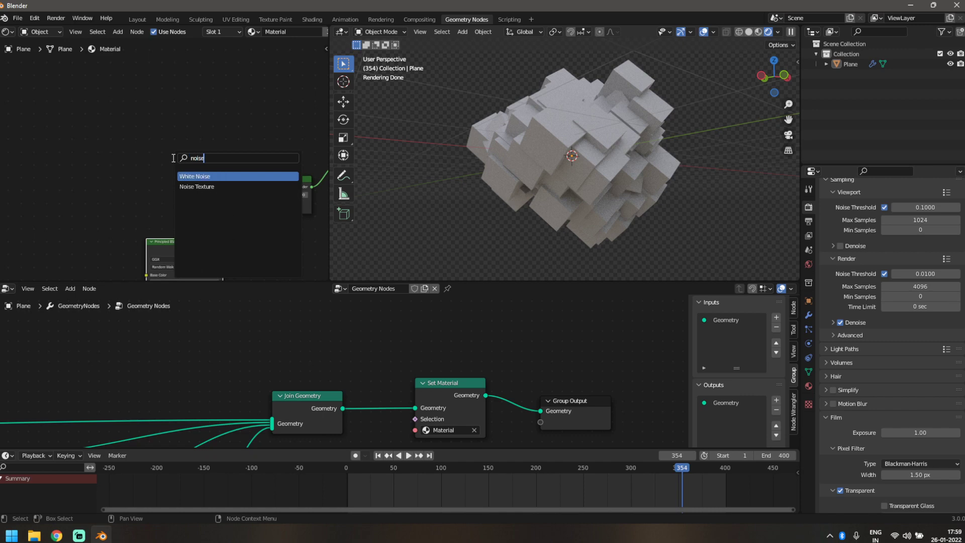
click(197, 186)
click(80, 203)
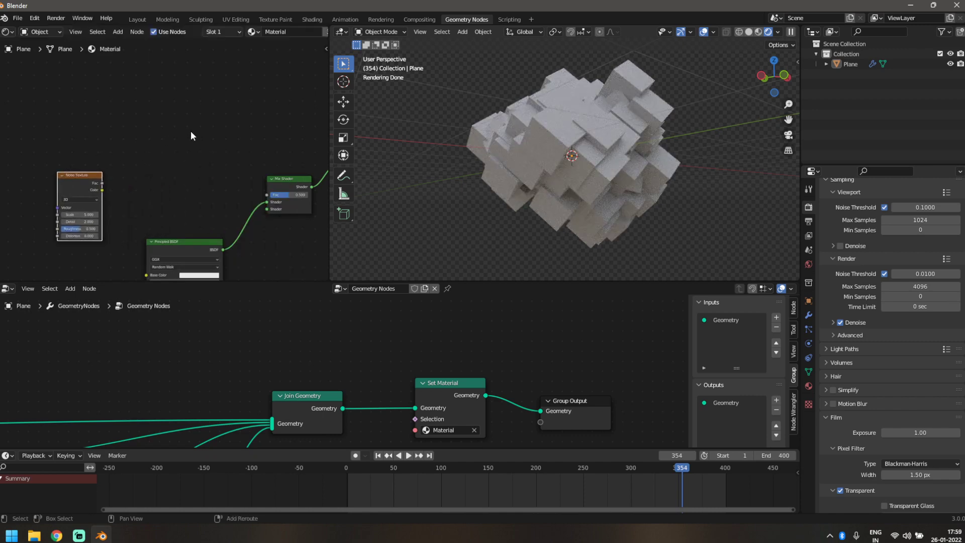
Add an Emission node above the Principled BSDF and connect it to the second shader input of the Mix Shader.
key(shift+a)
click(194, 135)
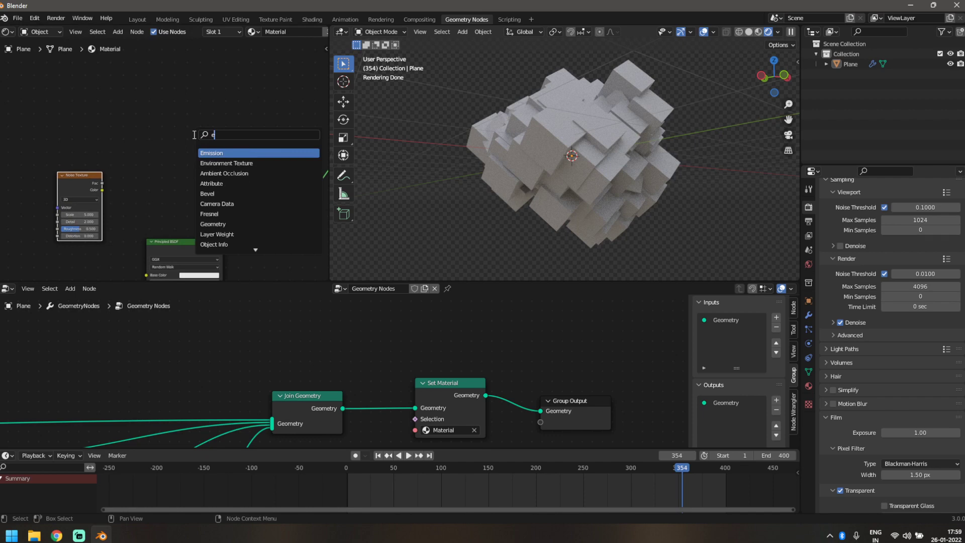
text(enis)
click(226, 151)
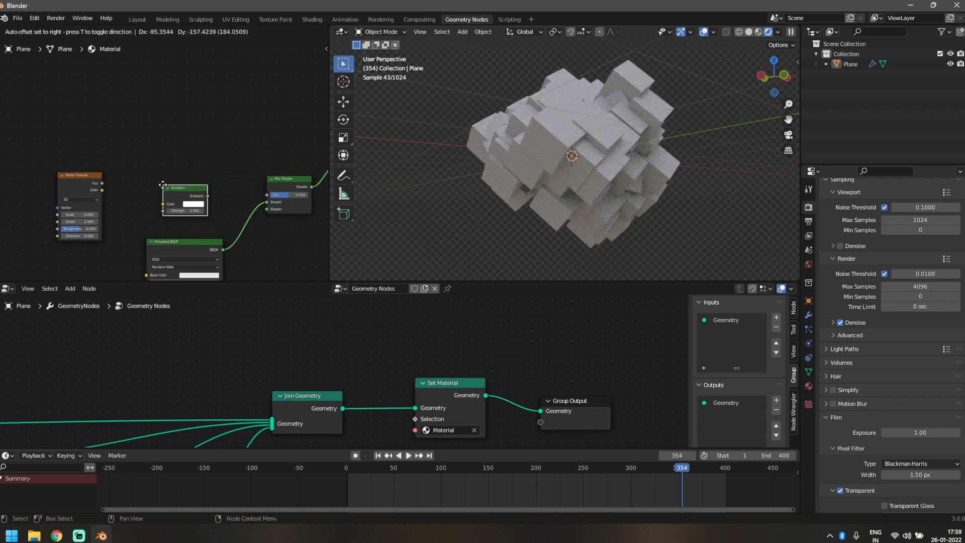
click(198, 195)
drag(259, 206, 261, 204)
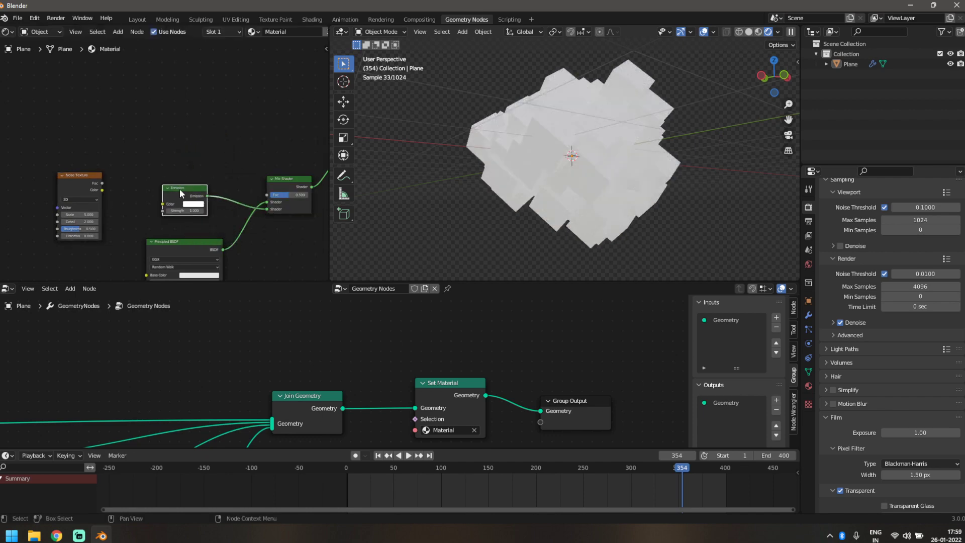
Add a Light Path node above the Emission node and connect its Glossy Depth output to the Mix Shader's factor.
key(shift+a)
click(183, 108)
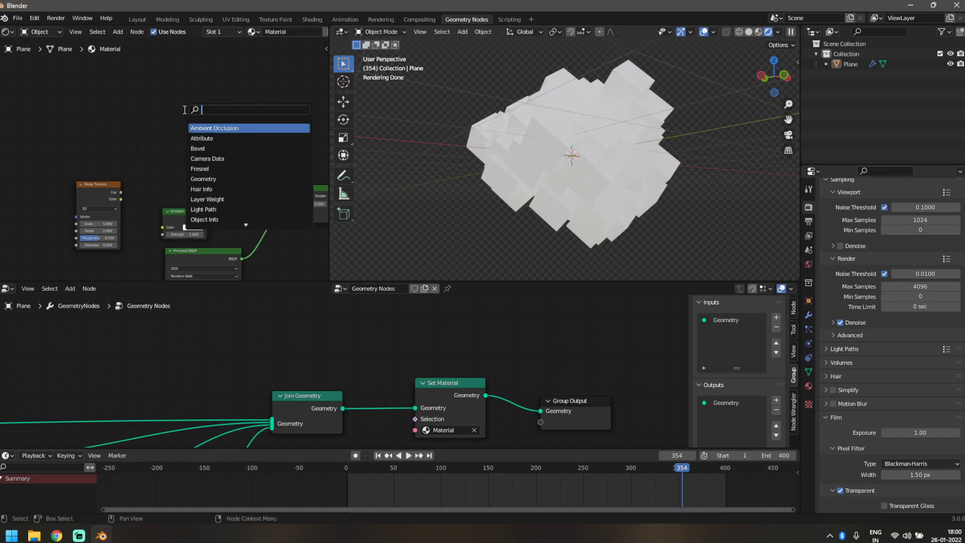
key(Return)
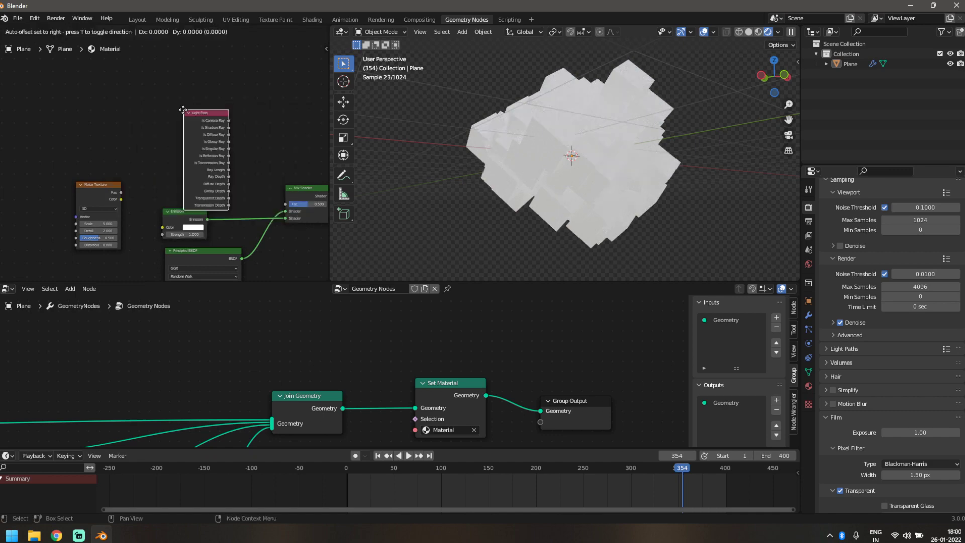
click(158, 83)
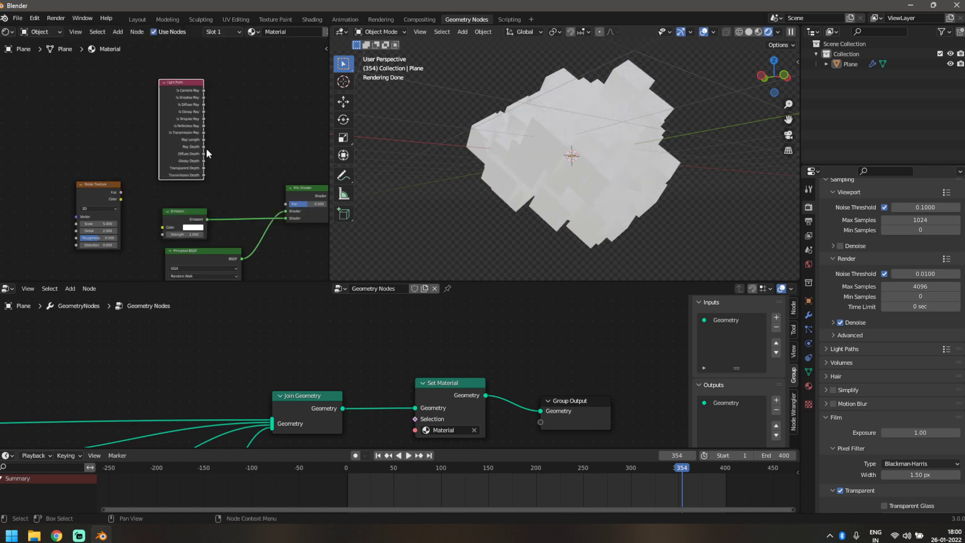
drag(203, 161, 287, 203)
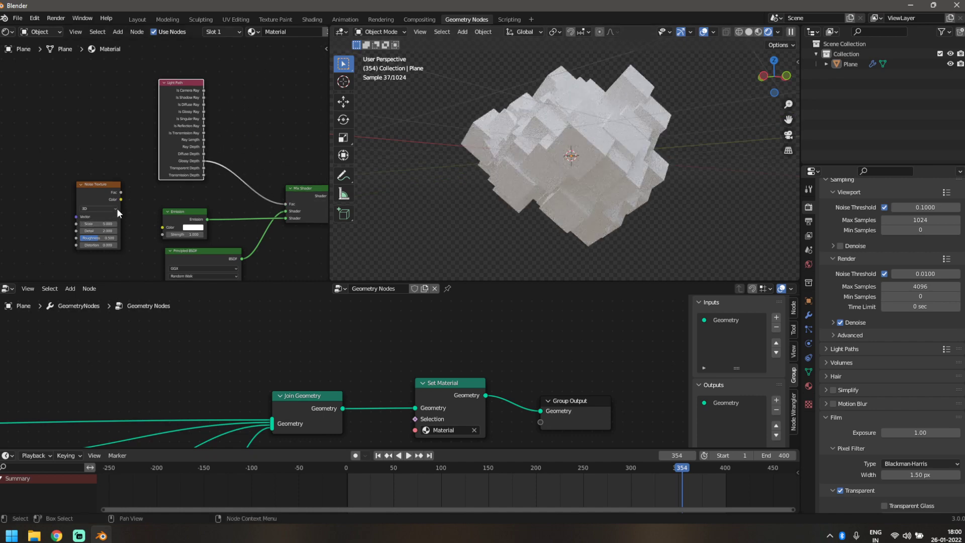
Connect the Noise Texture's colour to the Emission colour and place the texture node farther from the Emission node.
scroll(117, 208, down, 2)
middle_drag(214, 200, 252, 204)
drag(145, 189, 167, 146)
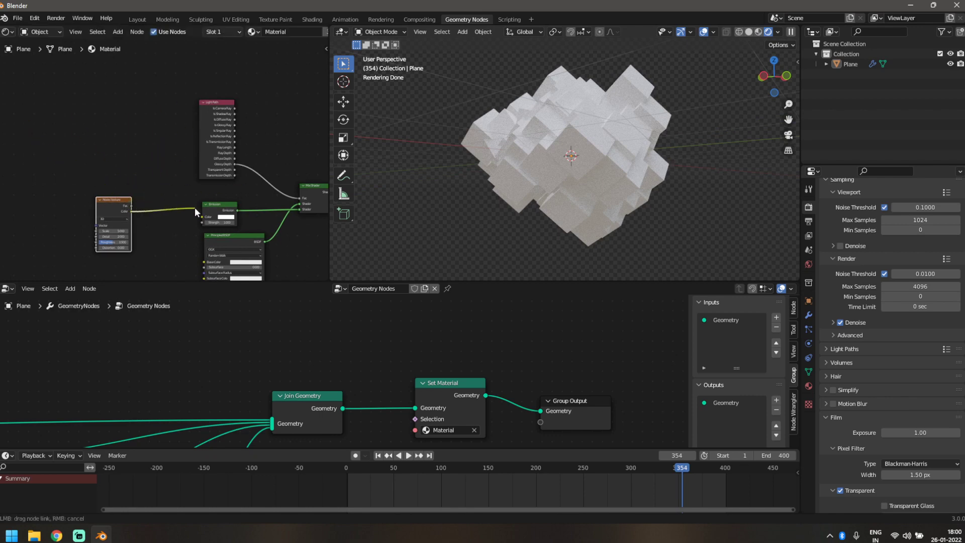
drag(195, 208, 202, 214)
drag(129, 202, 94, 224)
middle_drag(186, 191, 197, 192)
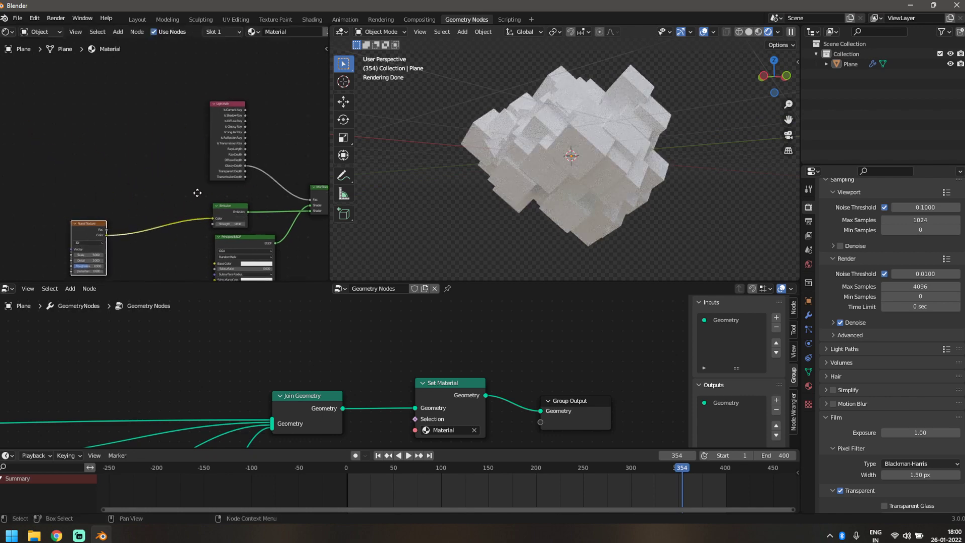
Insert a Hue Saturation Value node on the link between the Noise Texture and the Emission node.
scroll(197, 193, up, 2)
key(shift+a)
text(hu)
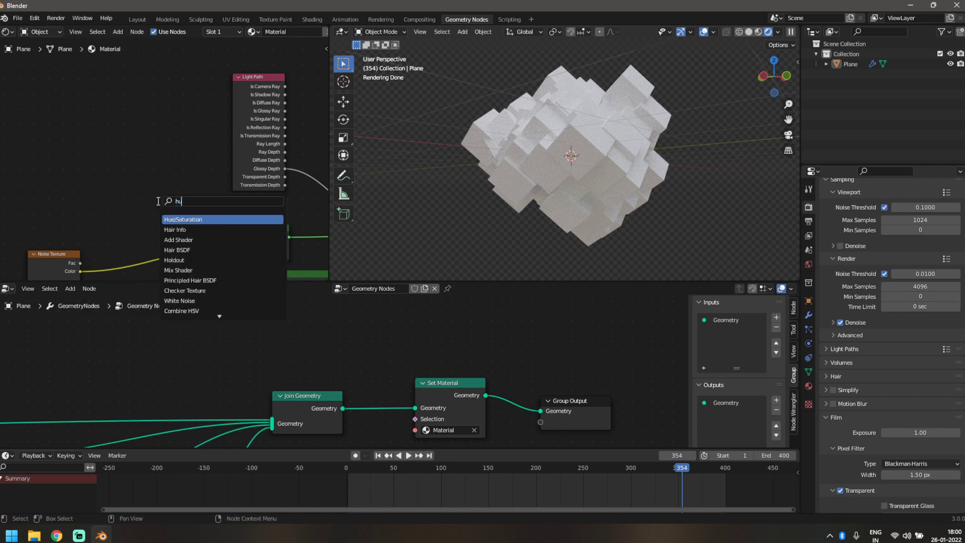
key(Return)
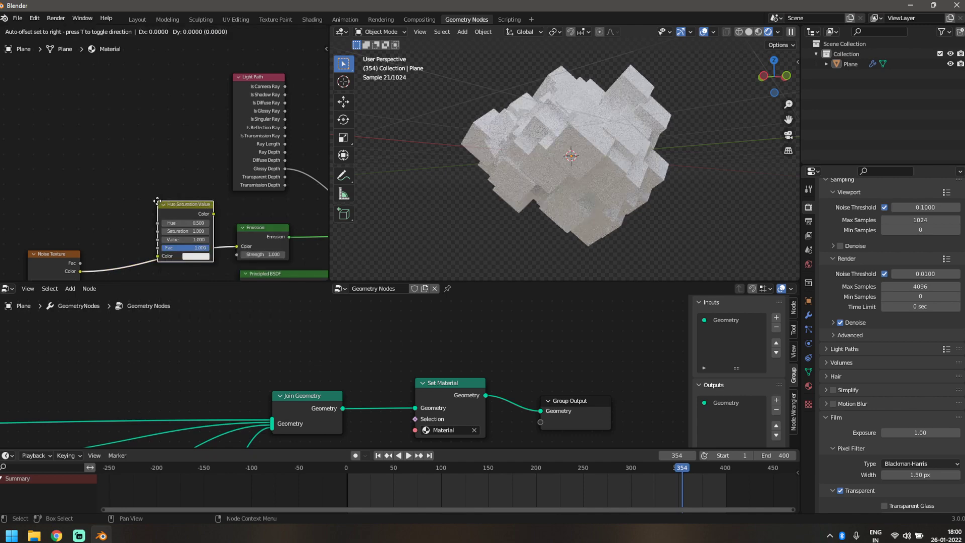
click(168, 270)
middle_drag(168, 270, 155, 221)
scroll(155, 221, up, 1)
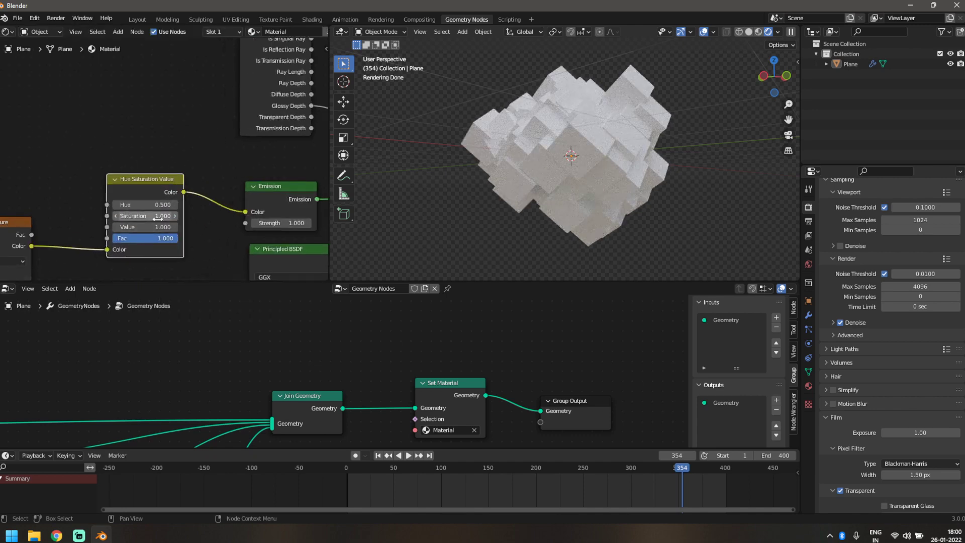
Set the Hue Saturation Value node's saturation to 5 and the Emission strength to 5.
click(154, 216)
text(5)
key(Return)
middle_drag(53, 220, 71, 184)
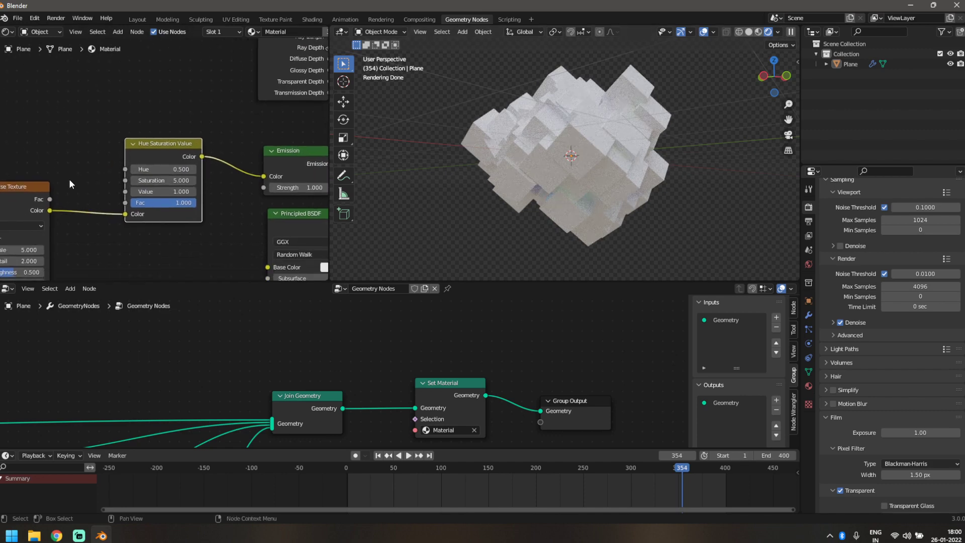
middle_drag(317, 187, 310, 188)
click(311, 188)
text(5)
key(Return)
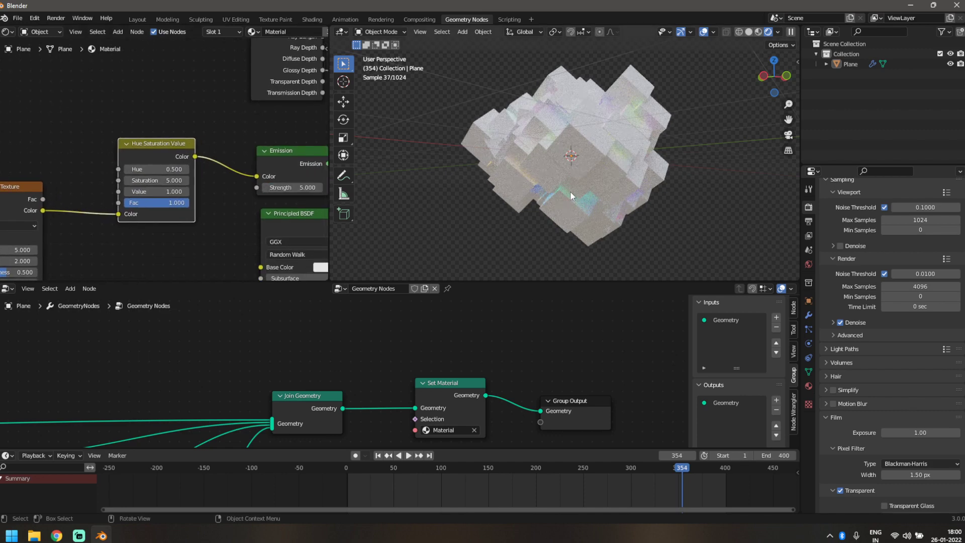
middle_drag(570, 192, 532, 204)
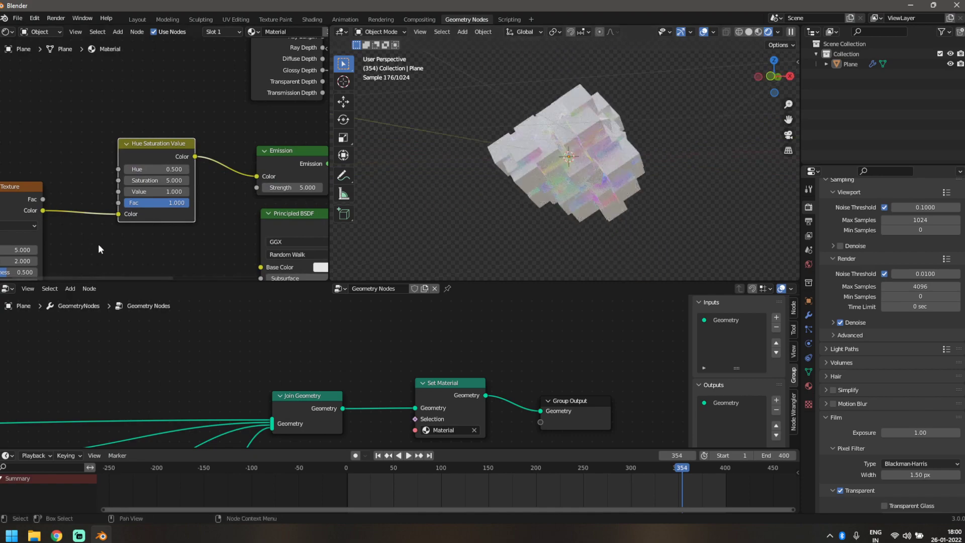
Set the Noise Texture's detail to 15, roughness to 0 and scale to 0.6.
middle_drag(109, 252, 246, 193)
scroll(43, 232, up, 2)
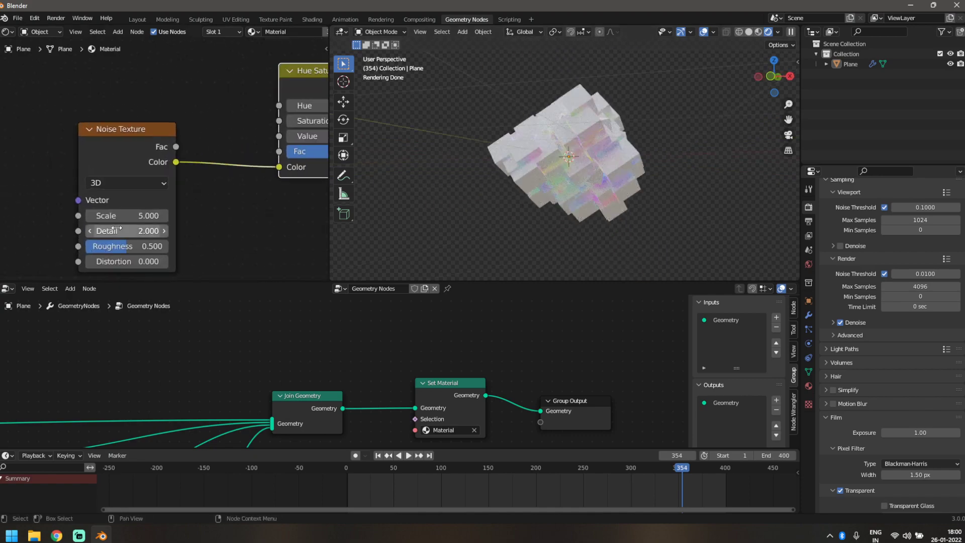
drag(116, 229, 96, 246)
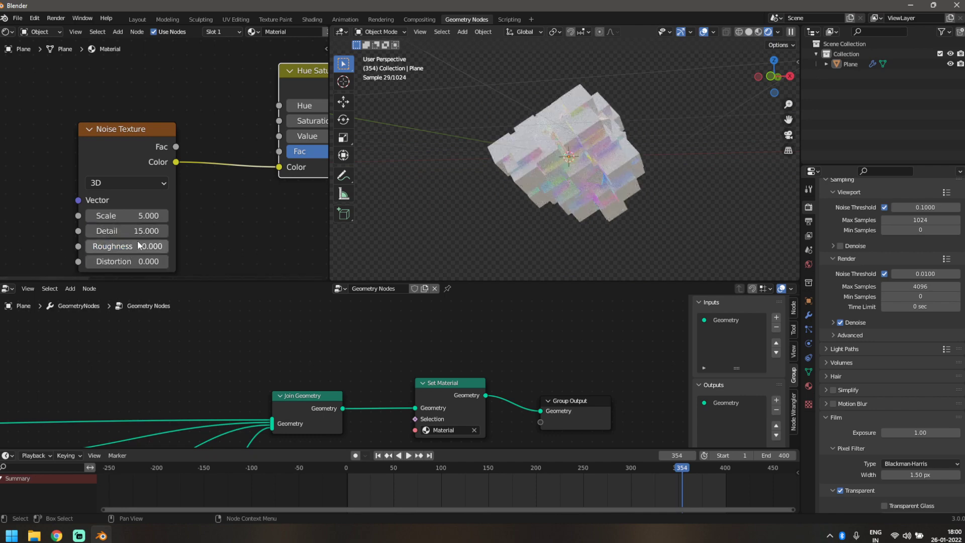
click(133, 215)
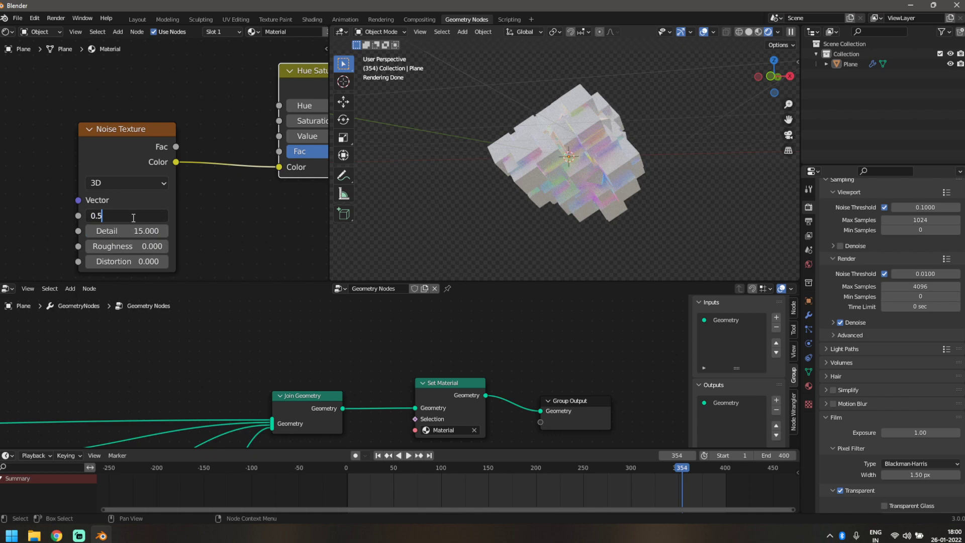
text(0.6)
key(Return)
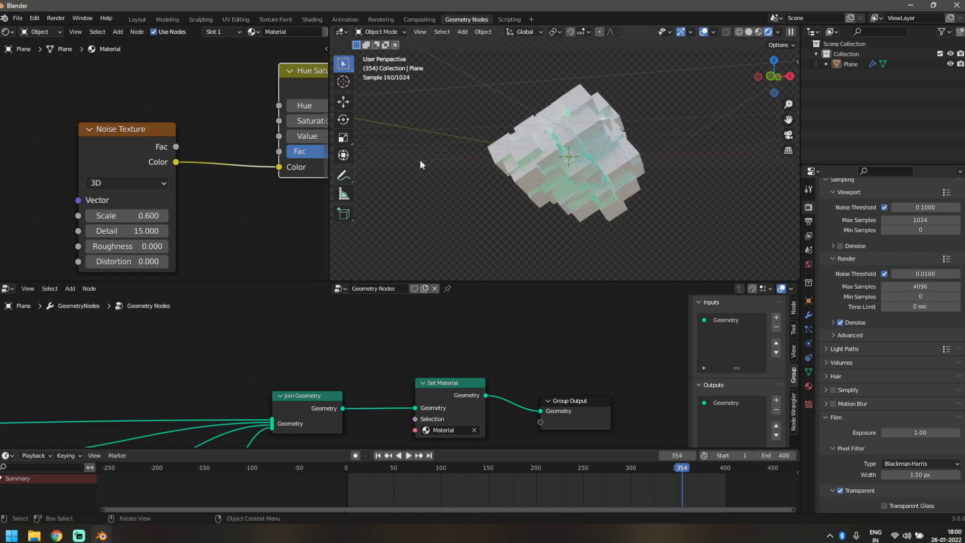
middle_drag(420, 164, 342, 206)
Add Mapping and Texture Coordinate nodes to the Noise Texture, feed the mapping from Camera coordinates and preview the animation.
scroll(167, 234, down, 1)
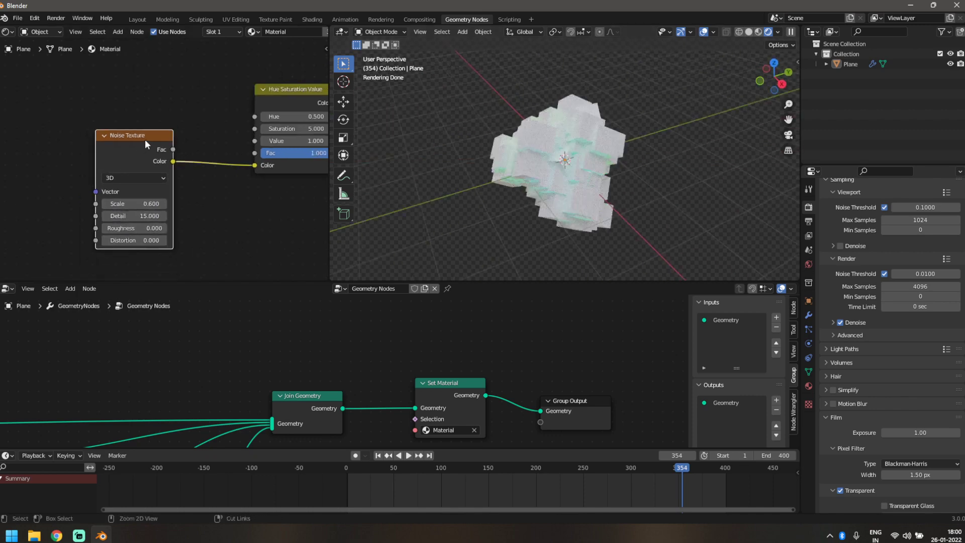
key(ctrl+t)
scroll(217, 152, down, 2)
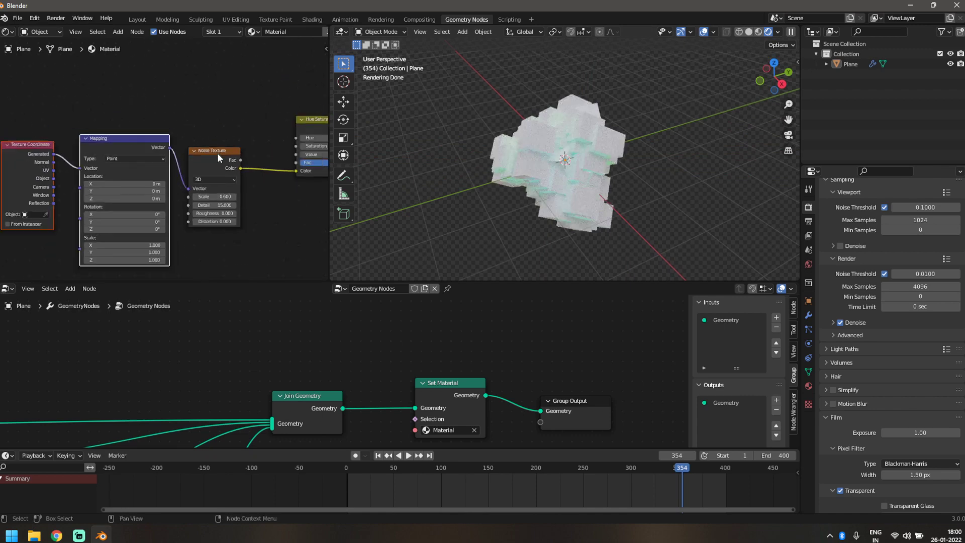
drag(55, 186, 80, 169)
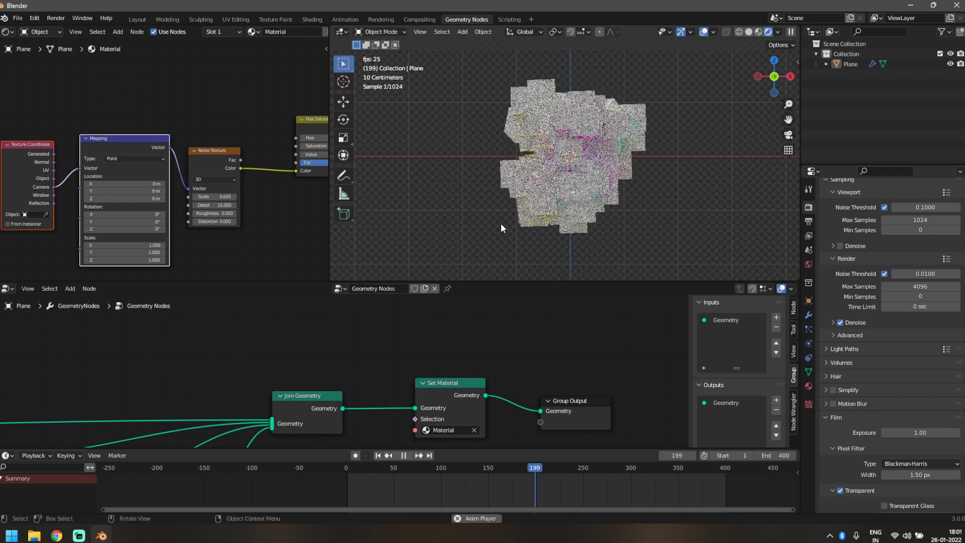
key(space)
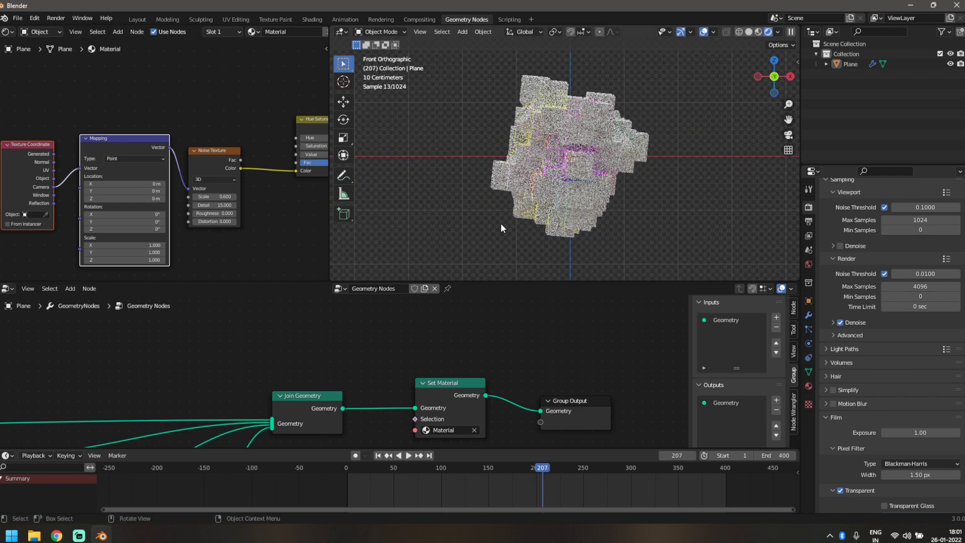
Darken the Principled BSDF's Base Color to dark grey by lowering its HSV value.
scroll(352, 315, down, 1)
middle_drag(241, 216, 65, 200)
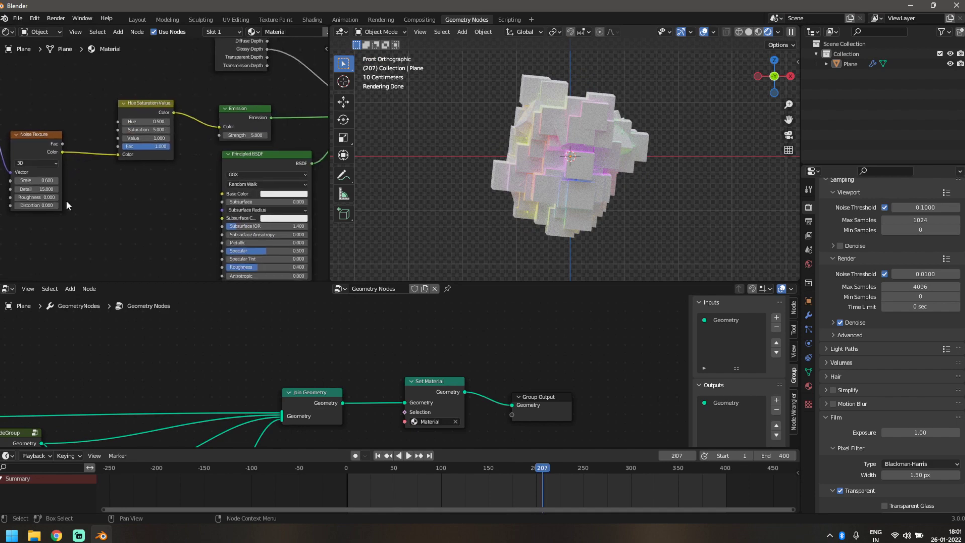
scroll(101, 207, down, 2)
middle_drag(122, 213, 55, 205)
scroll(302, 209, up, 3)
click(213, 205)
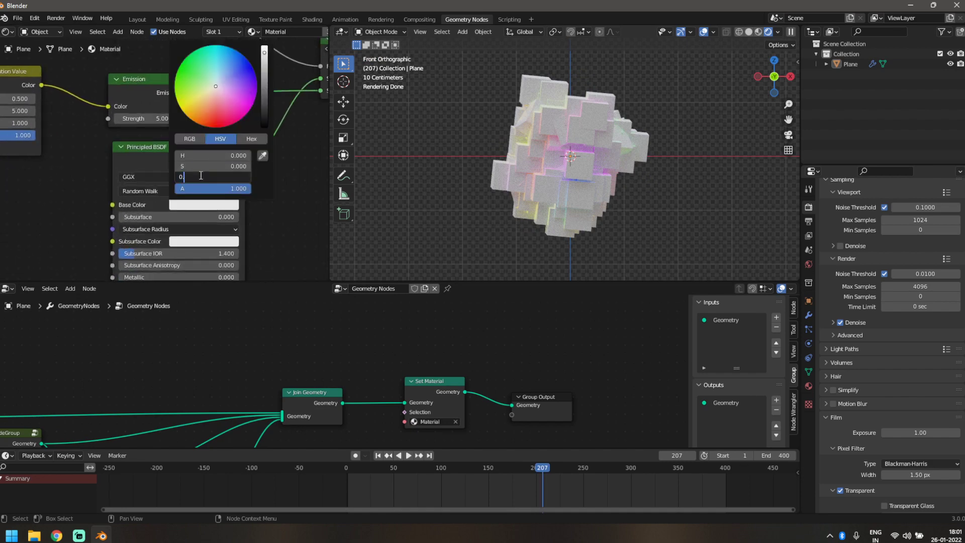
key(Return)
middle_drag(430, 247, 453, 219)
Set the Principled BSDF's Specular to 1, lower its Roughness and raise its Metallic value.
scroll(507, 215, down, 4)
scroll(266, 244, down, 3)
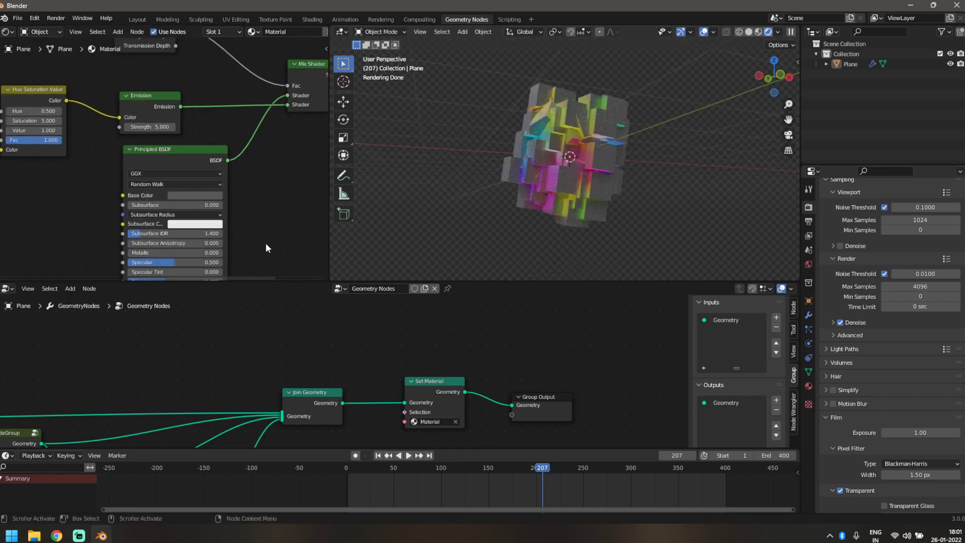
middle_drag(265, 248, 297, 209)
drag(173, 230, 296, 240)
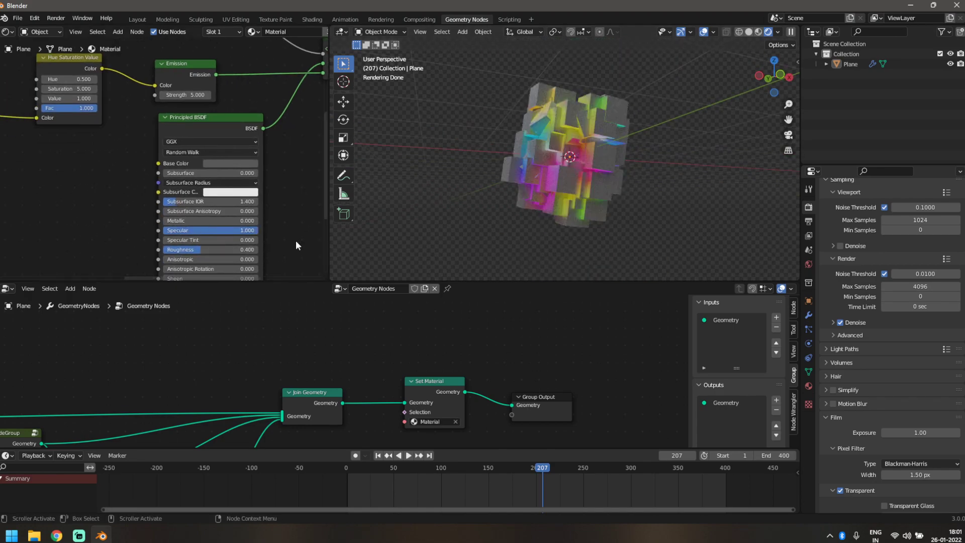
middle_drag(278, 259, 284, 250)
drag(207, 241, 185, 245)
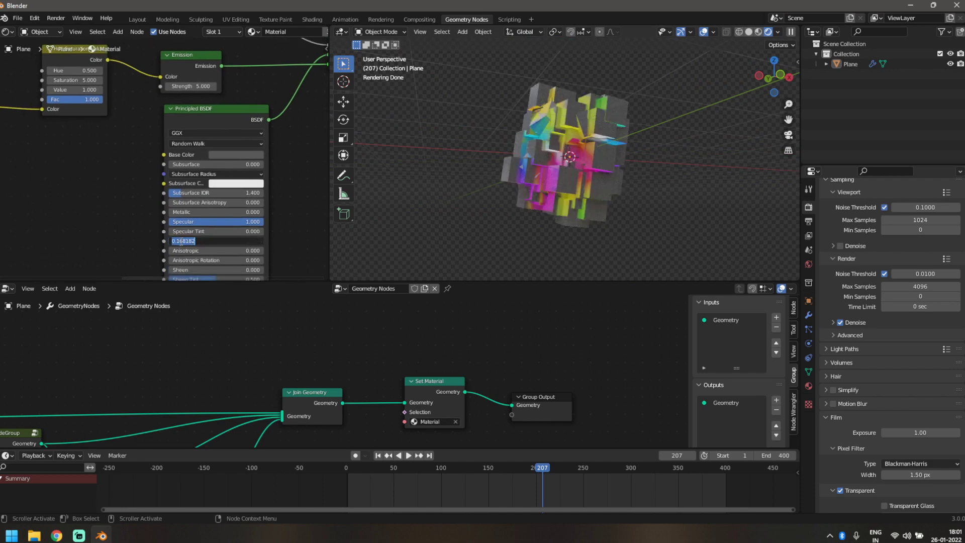
key(Return)
middle_drag(91, 216, 101, 225)
drag(189, 222, 296, 222)
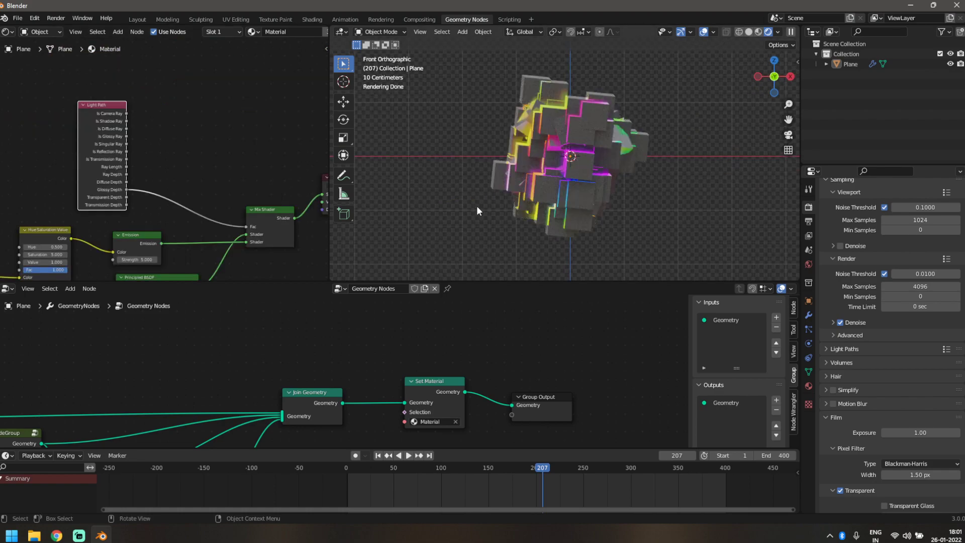
Play the animation from the front view to preview the finished material on the moving cubes.
key(space)
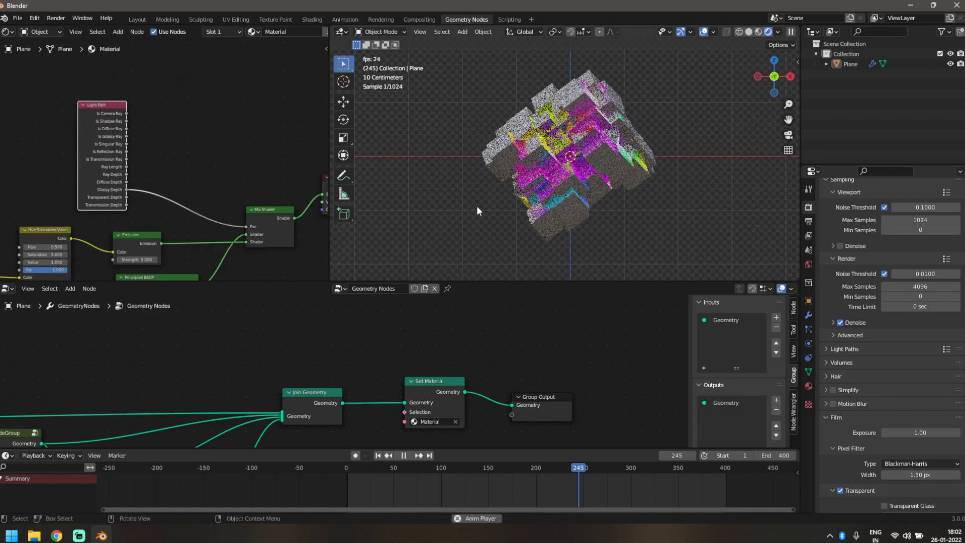